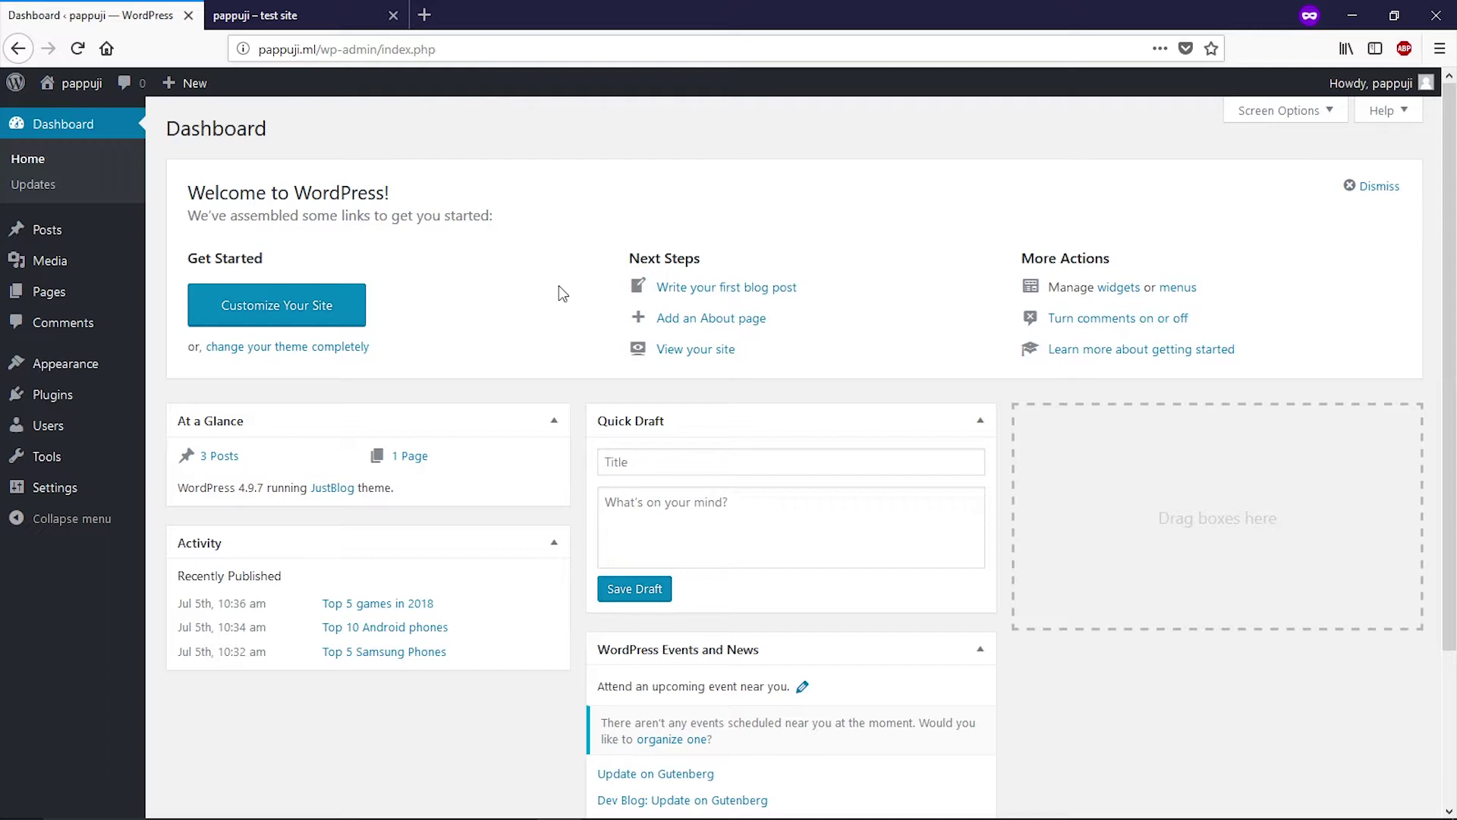
- Create a new page titled "Blog Post" and publish it
{"action": "mouse_move", "coordinate": [193, 91]}
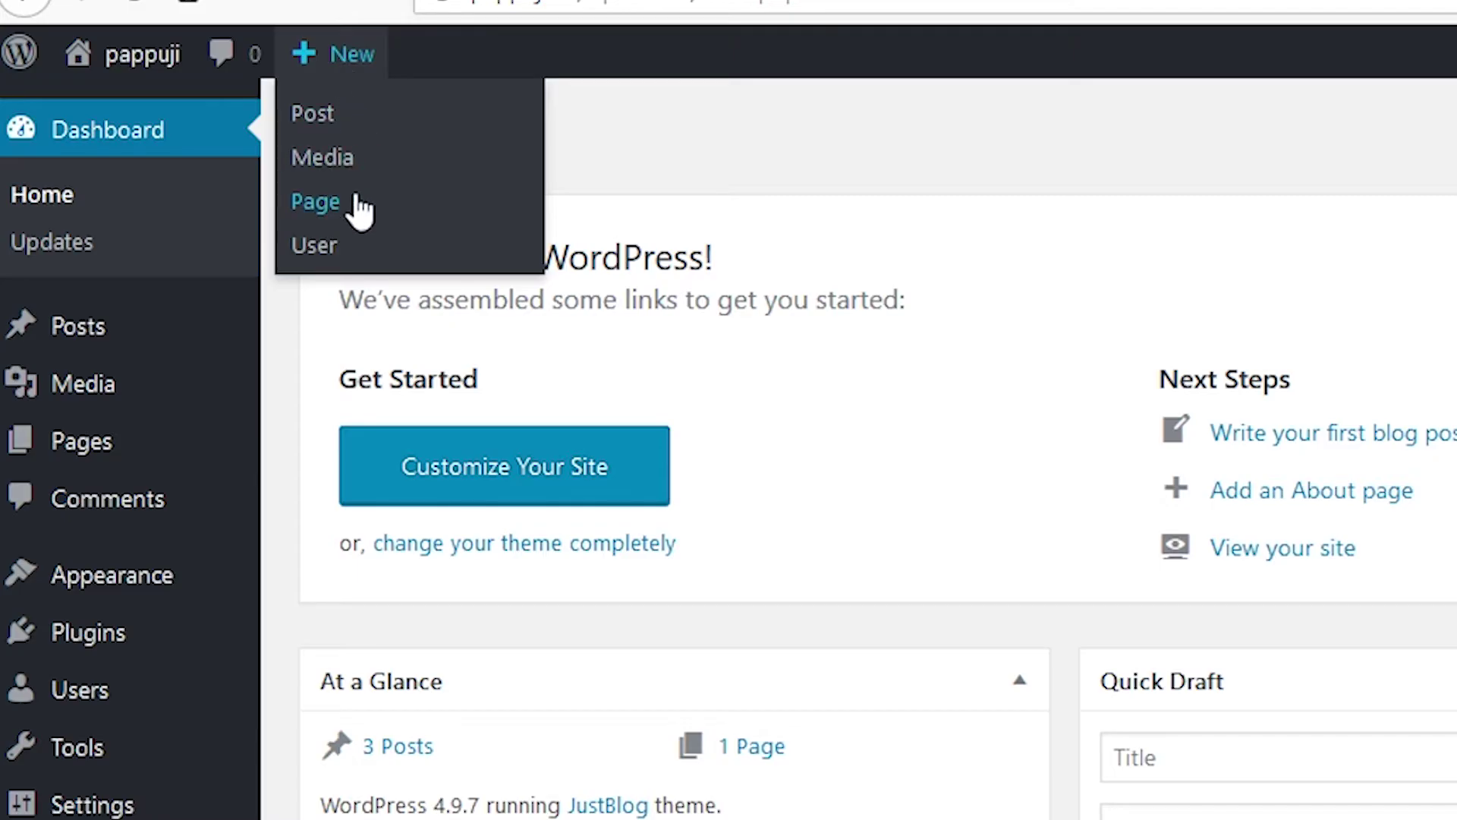
{"action": "left_click", "coordinate": [194, 162]}
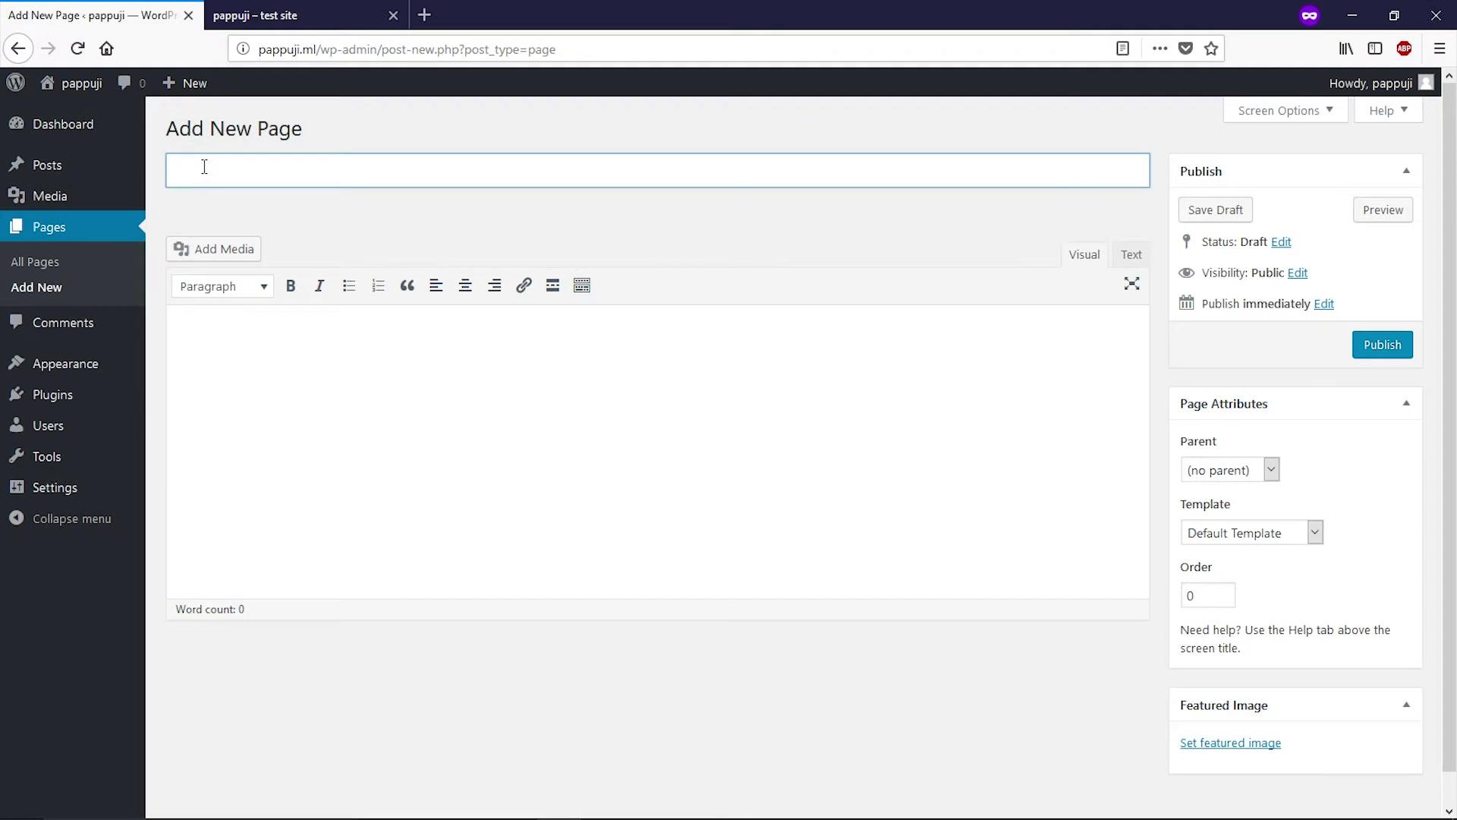
{"action": "type", "text": "Blog Post"}
{"action": "left_click", "coordinate": [1364, 363]}
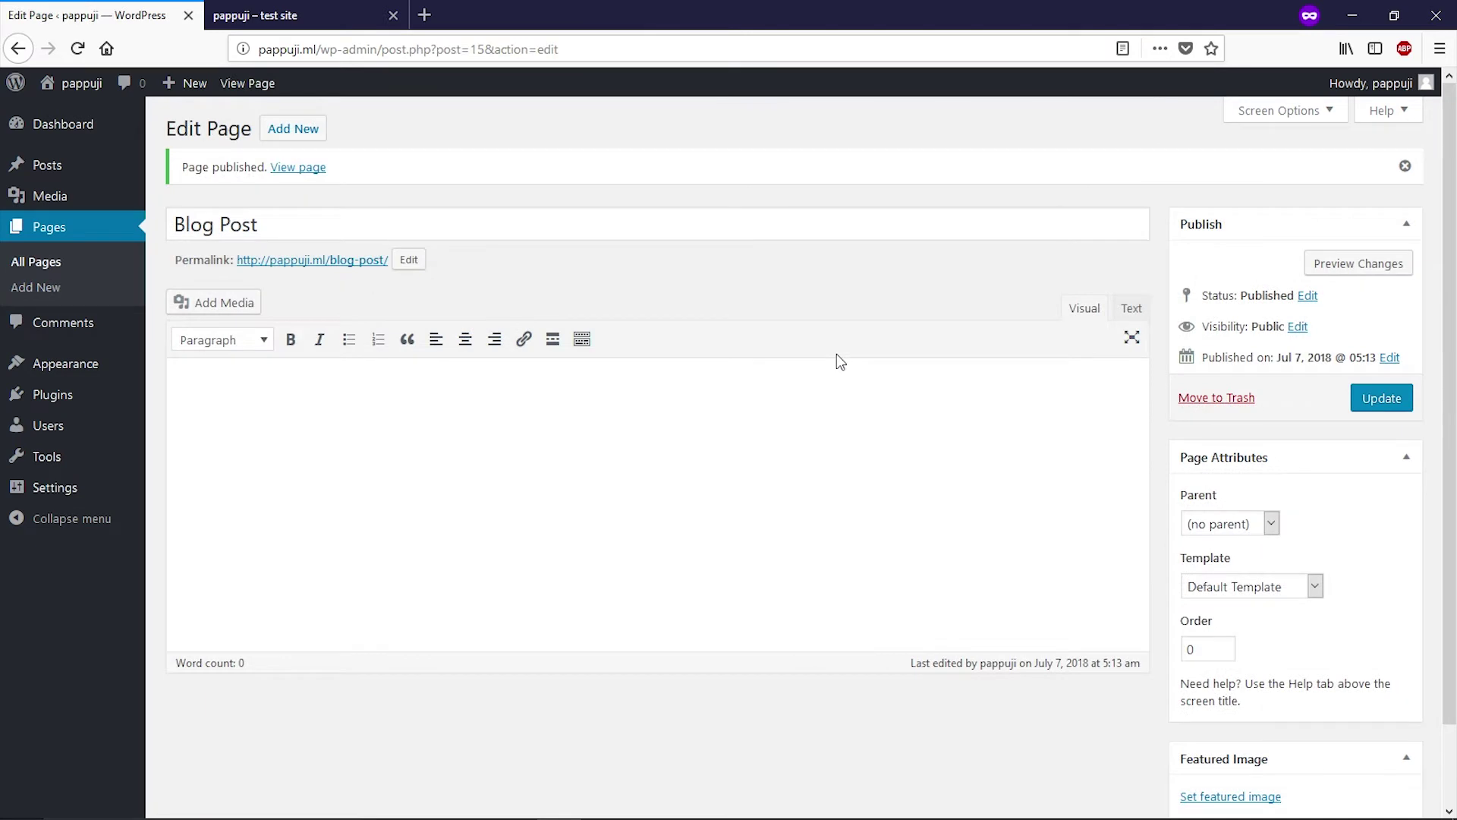
- Create and publish another new page titled "Home", and check both new pages in the list of all pages
{"action": "left_click", "coordinate": [292, 129]}
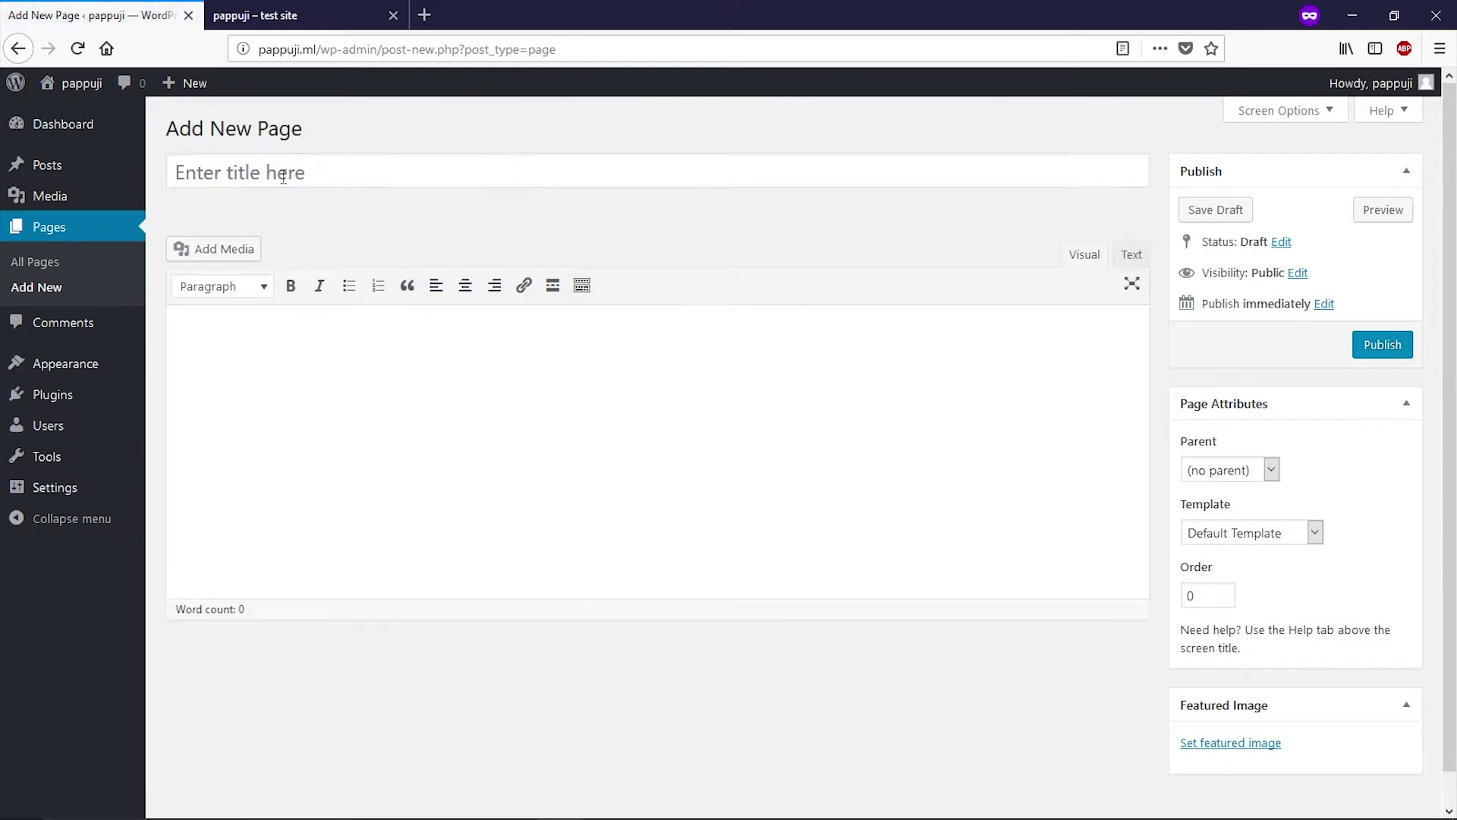
{"action": "left_click", "coordinate": [283, 177]}
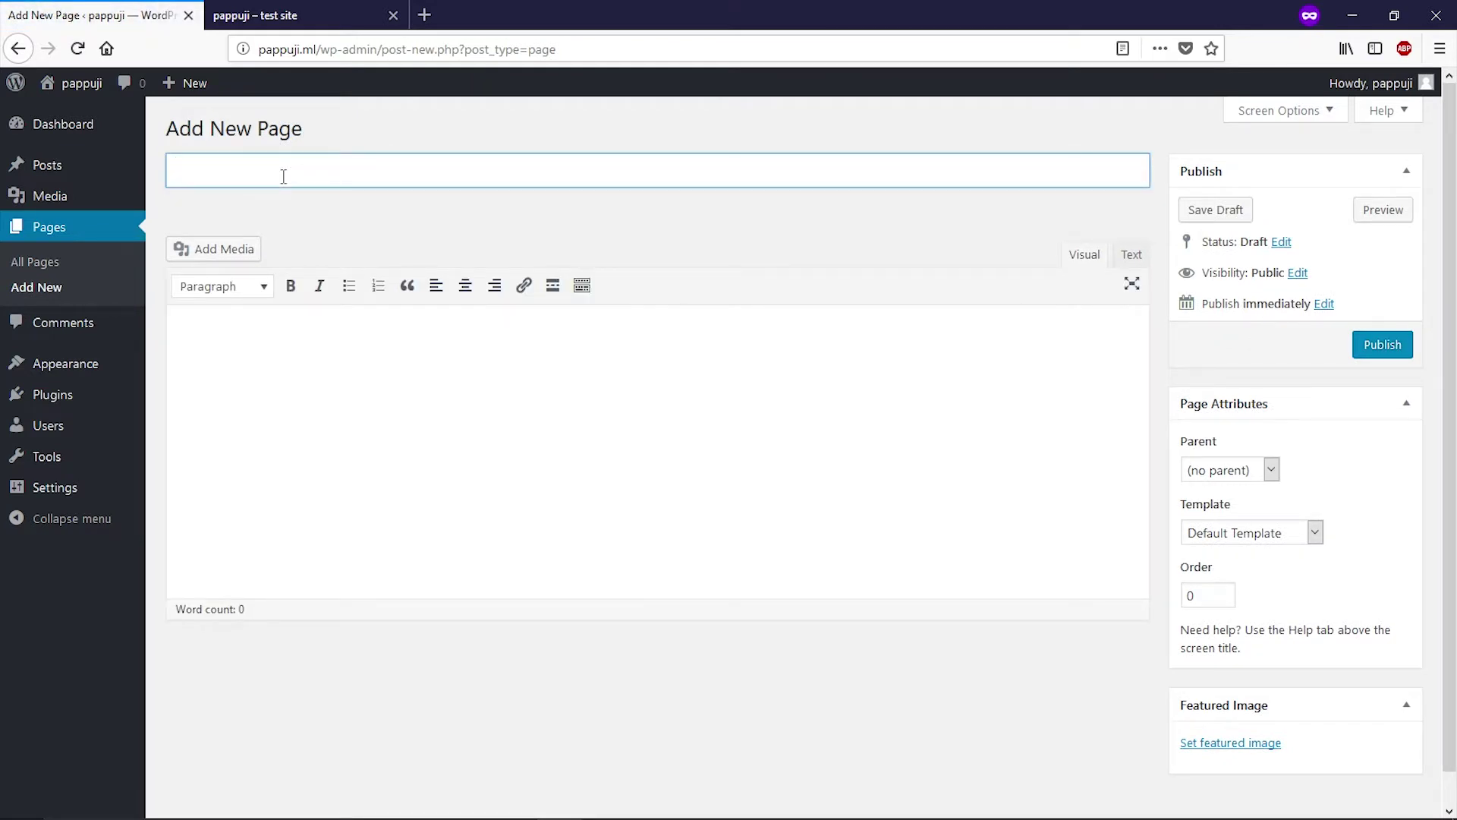
{"action": "type", "text": "Home"}
{"action": "left_click", "coordinate": [1362, 354]}
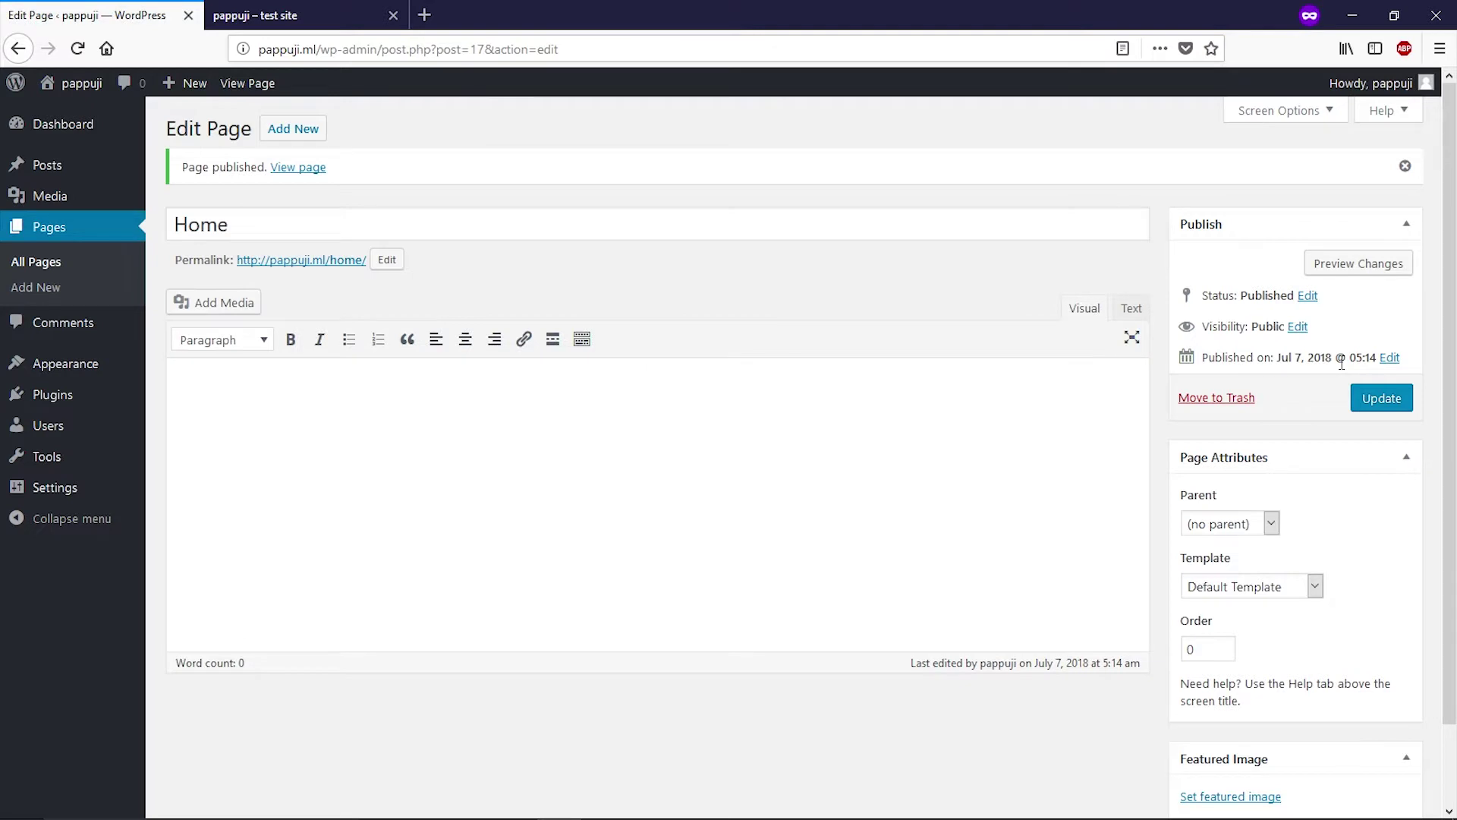
{"action": "left_click", "coordinate": [48, 261]}
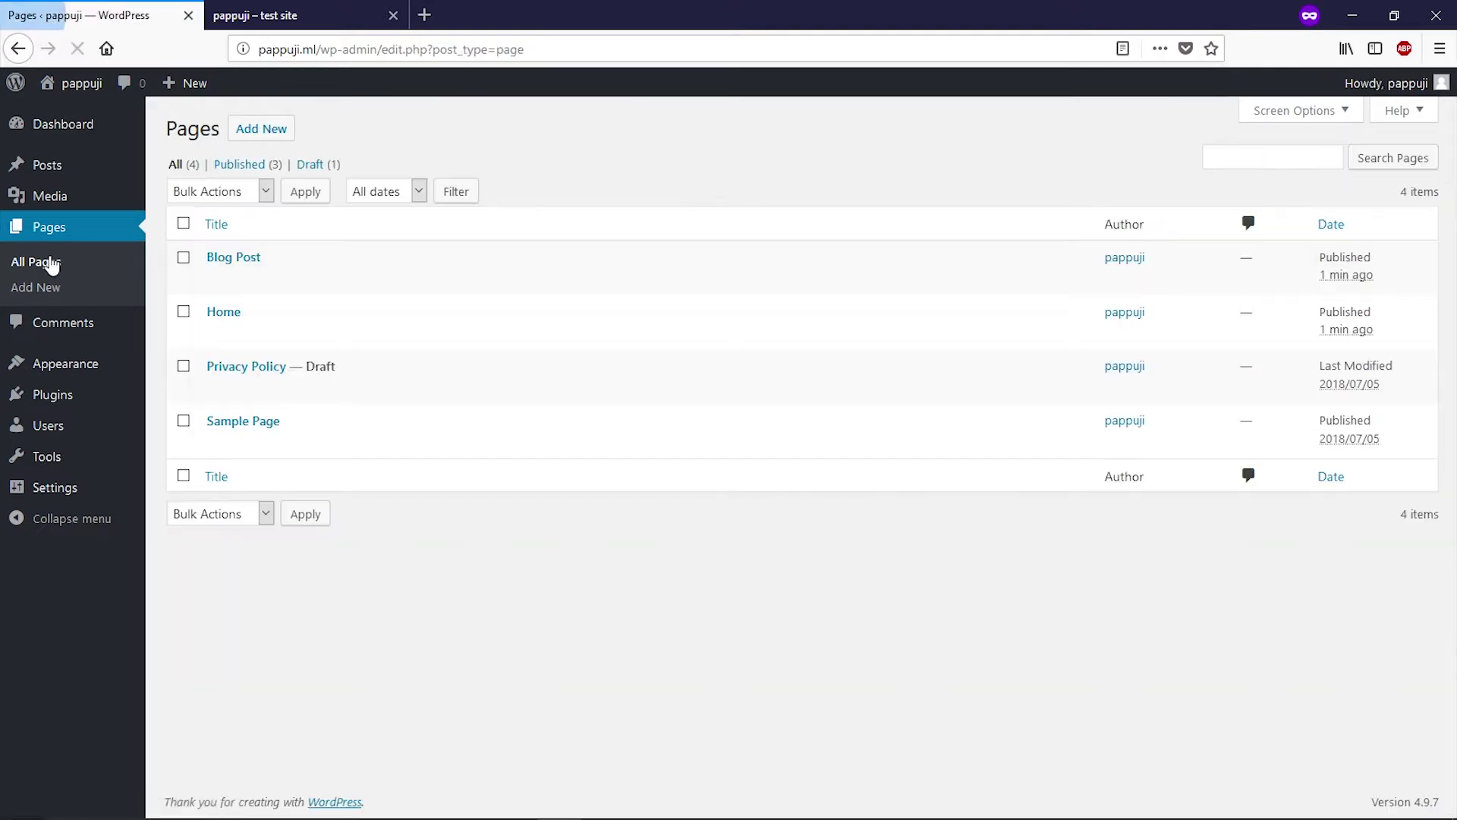
{"action": "mouse_move", "coordinate": [219, 272]}
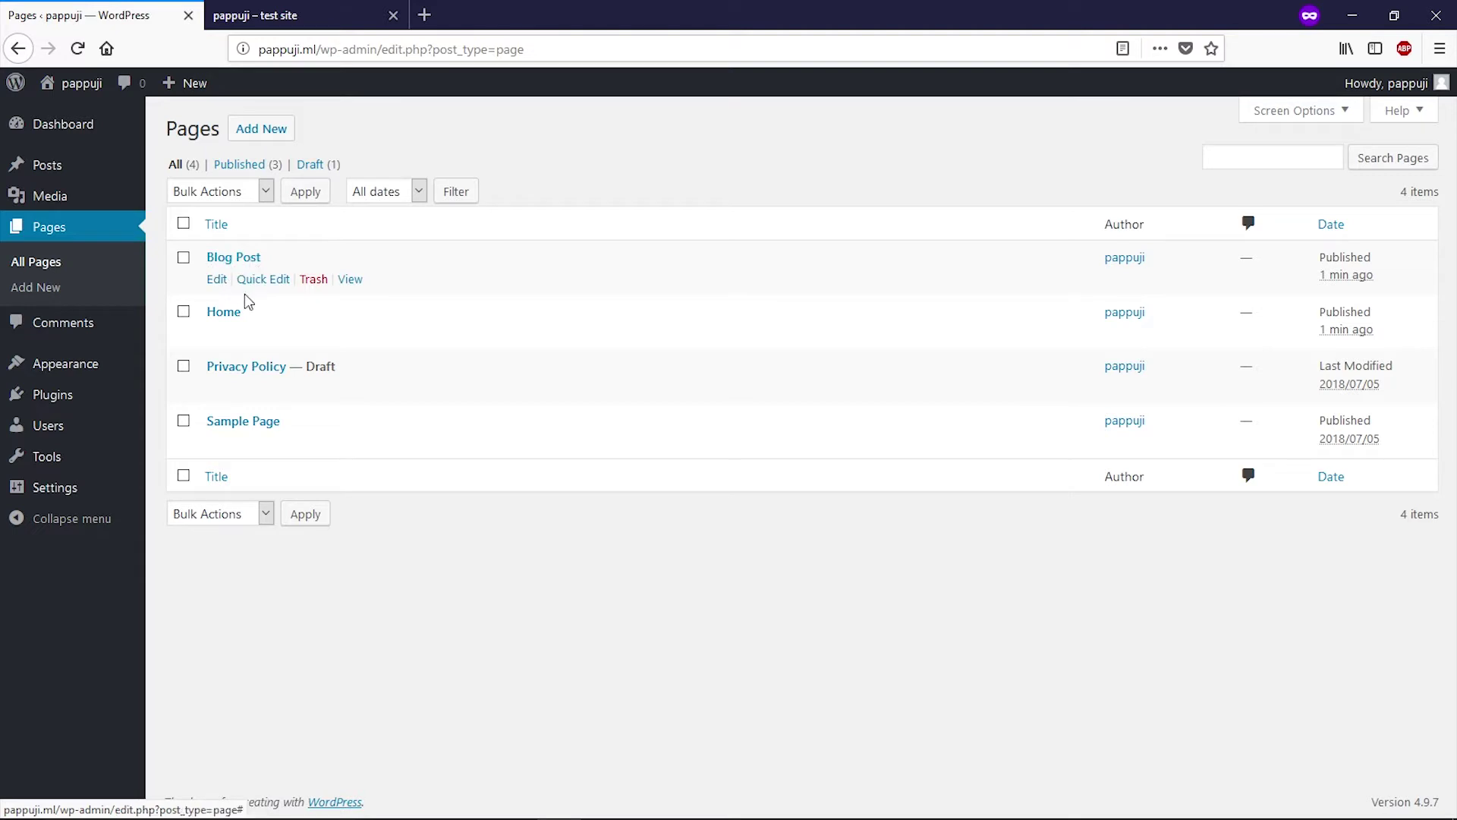
{"action": "mouse_move", "coordinate": [228, 323]}
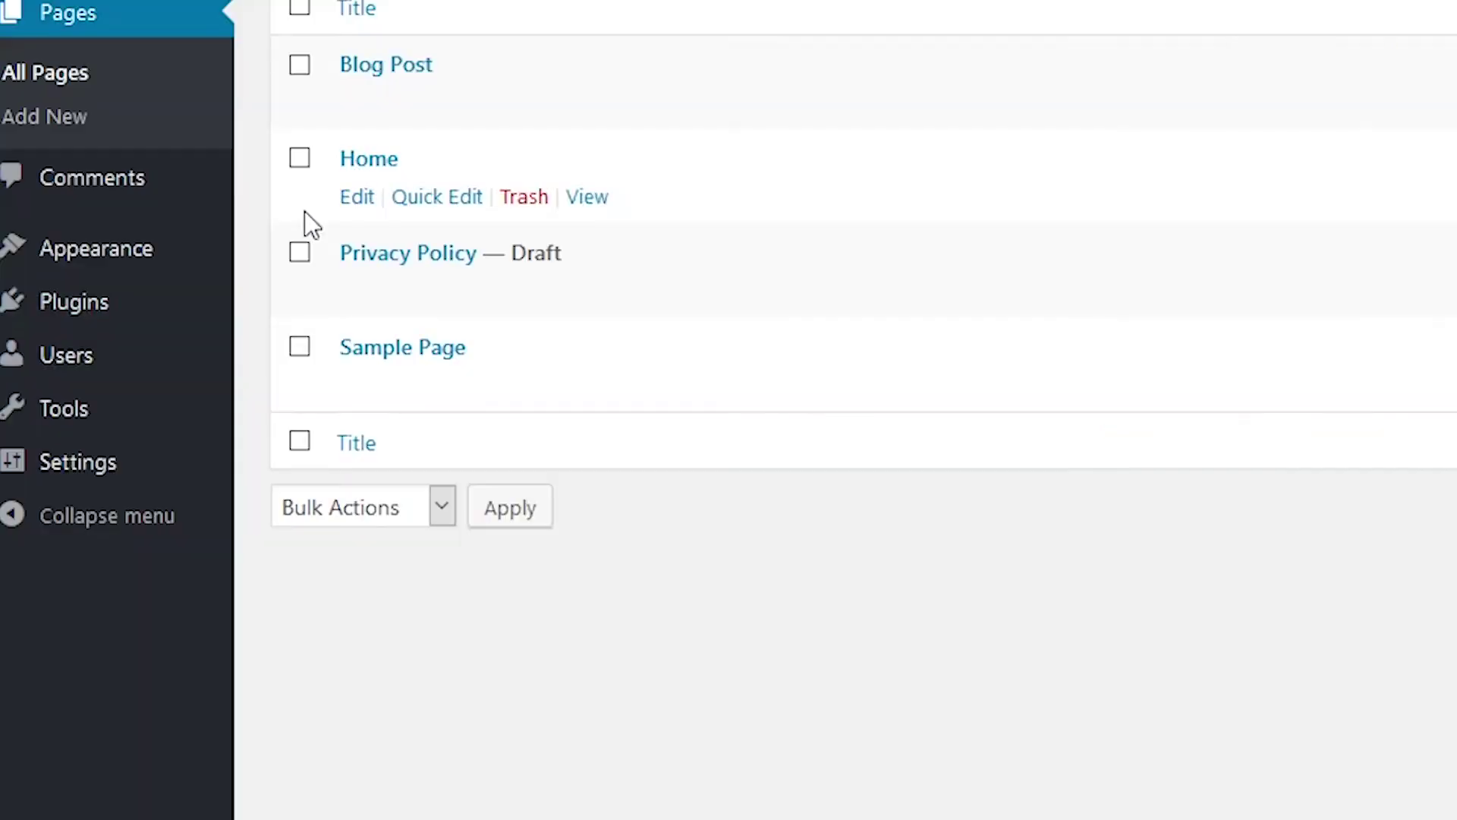
- In the reading settings, display a static page with Home as the homepage and Blog Post as the posts page, and save the changes
{"action": "mouse_move", "coordinate": [135, 474]}
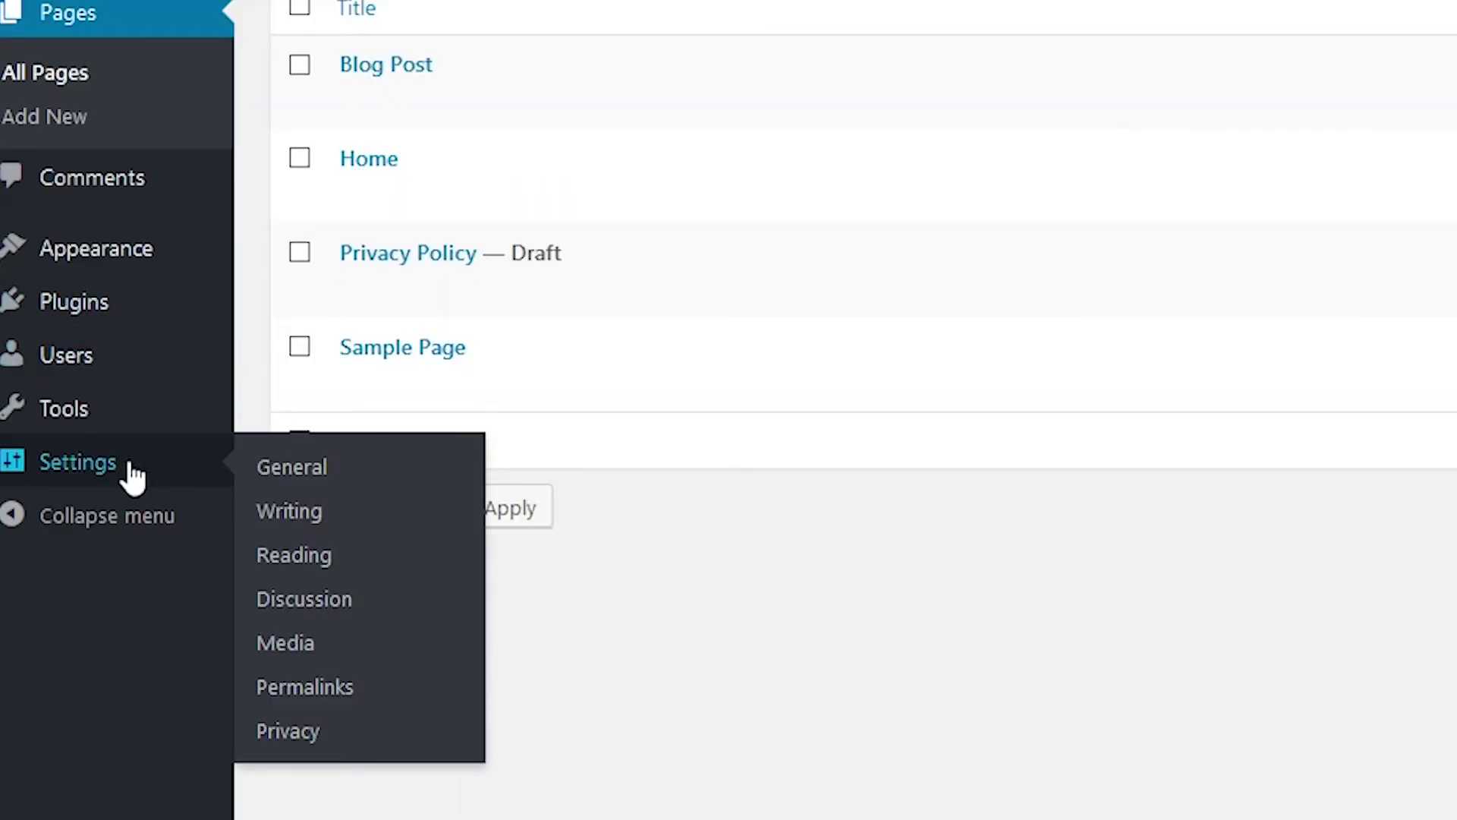
{"action": "left_click", "coordinate": [340, 568]}
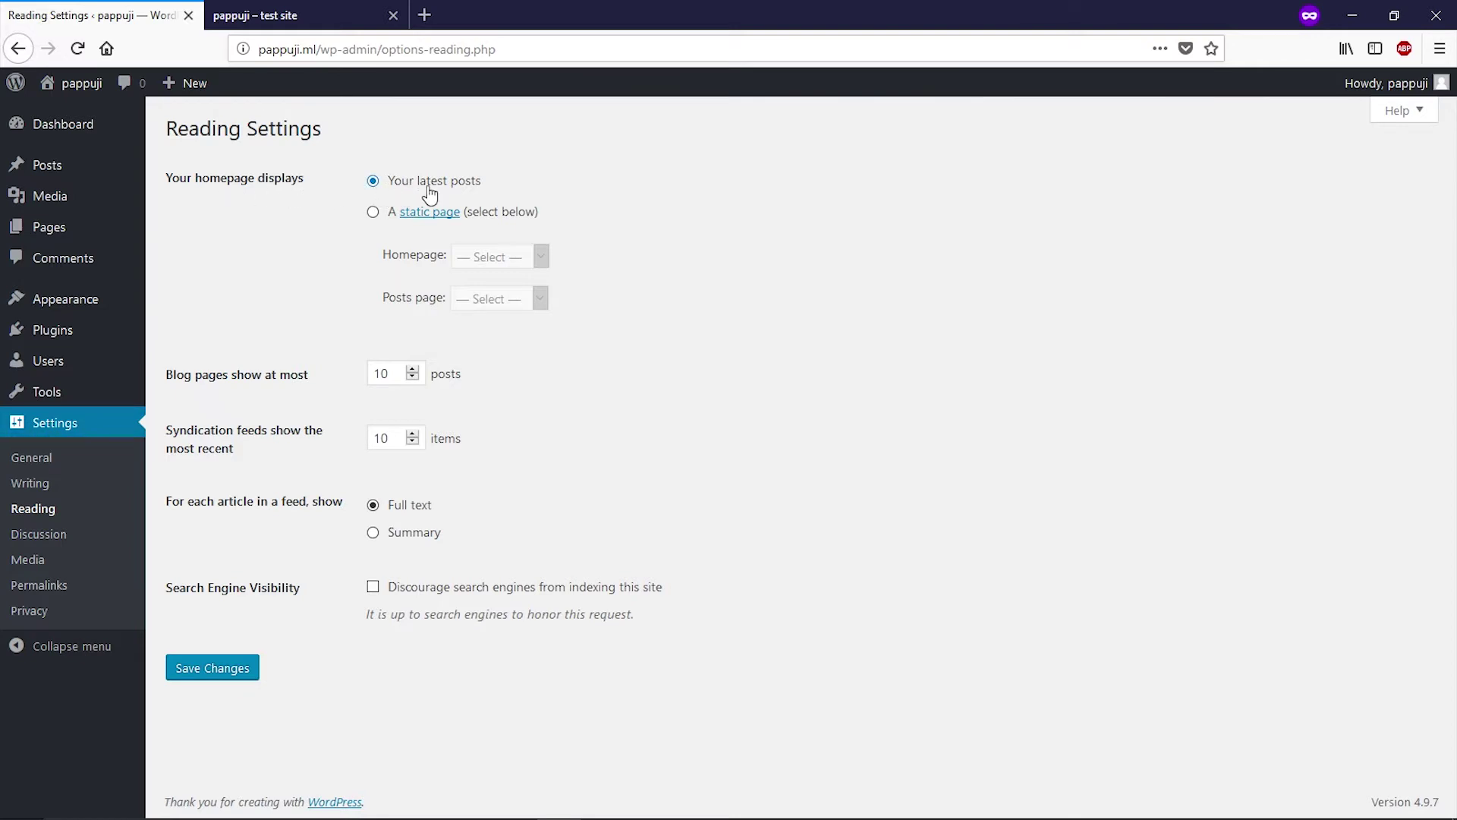
{"action": "left_click", "coordinate": [373, 214]}
{"action": "left_click", "coordinate": [500, 262]}
{"action": "left_click", "coordinate": [488, 322]}
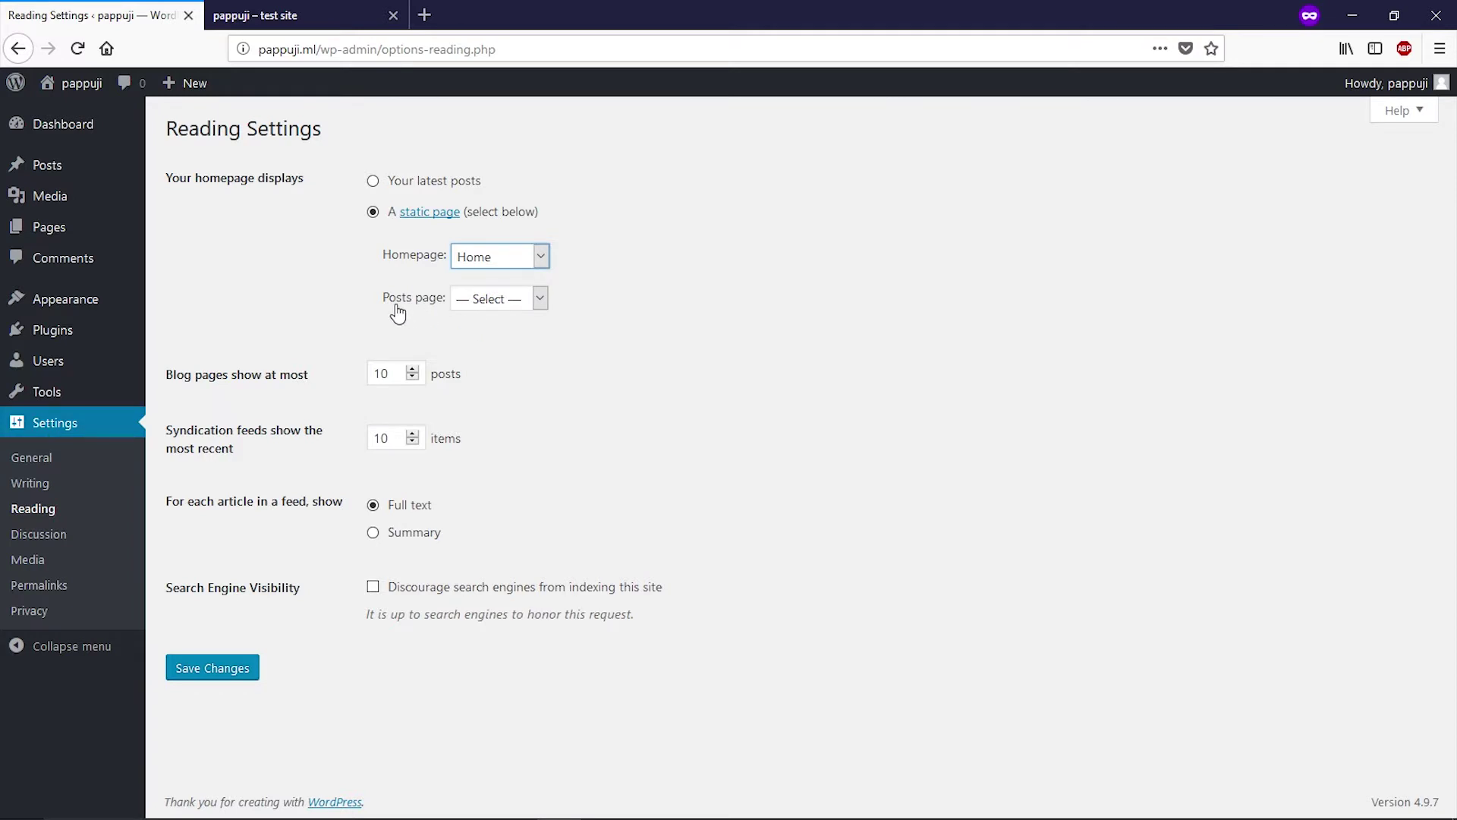
{"action": "left_click", "coordinate": [486, 304]}
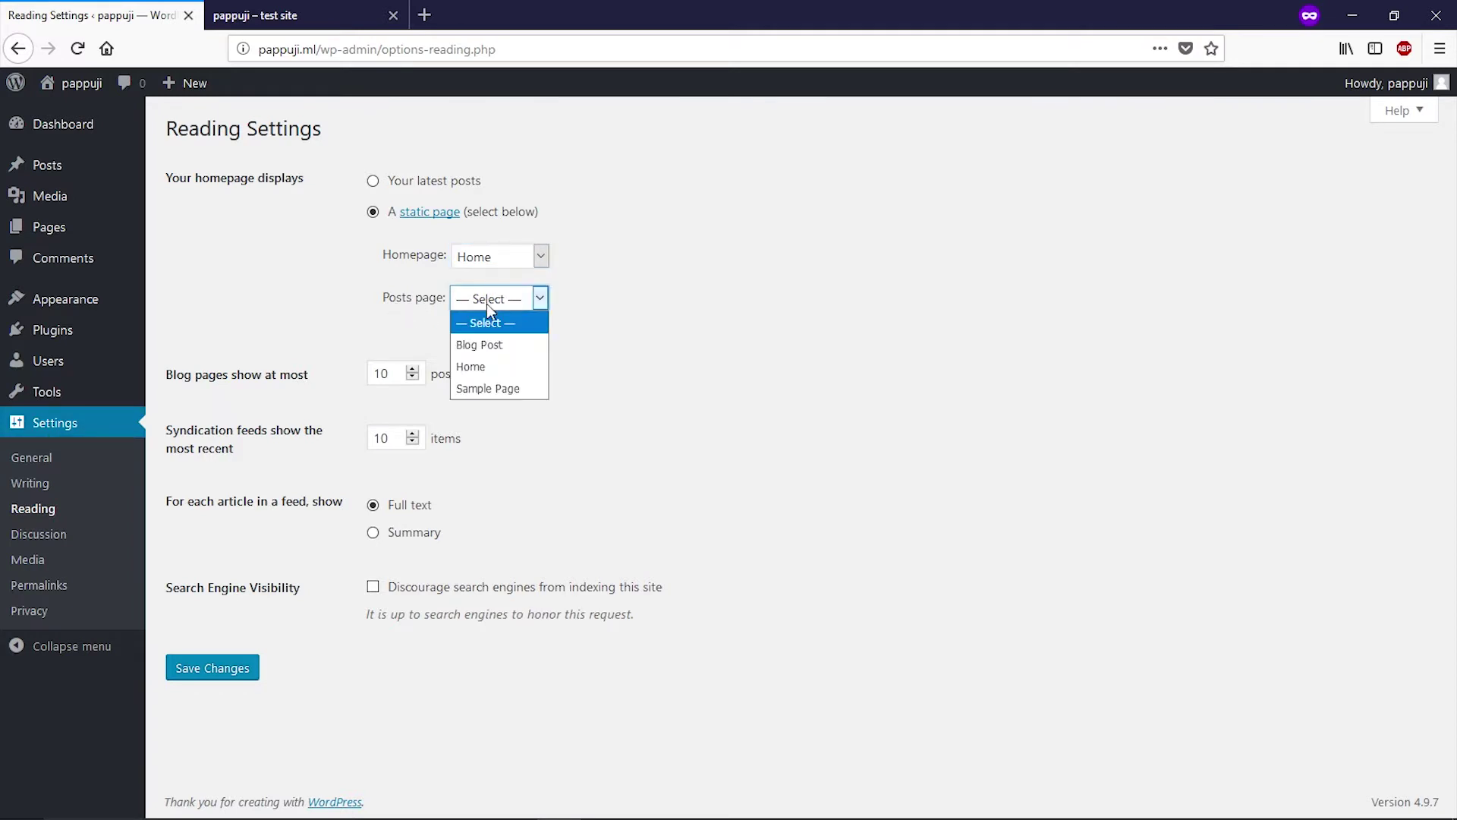
{"action": "left_click", "coordinate": [499, 345]}
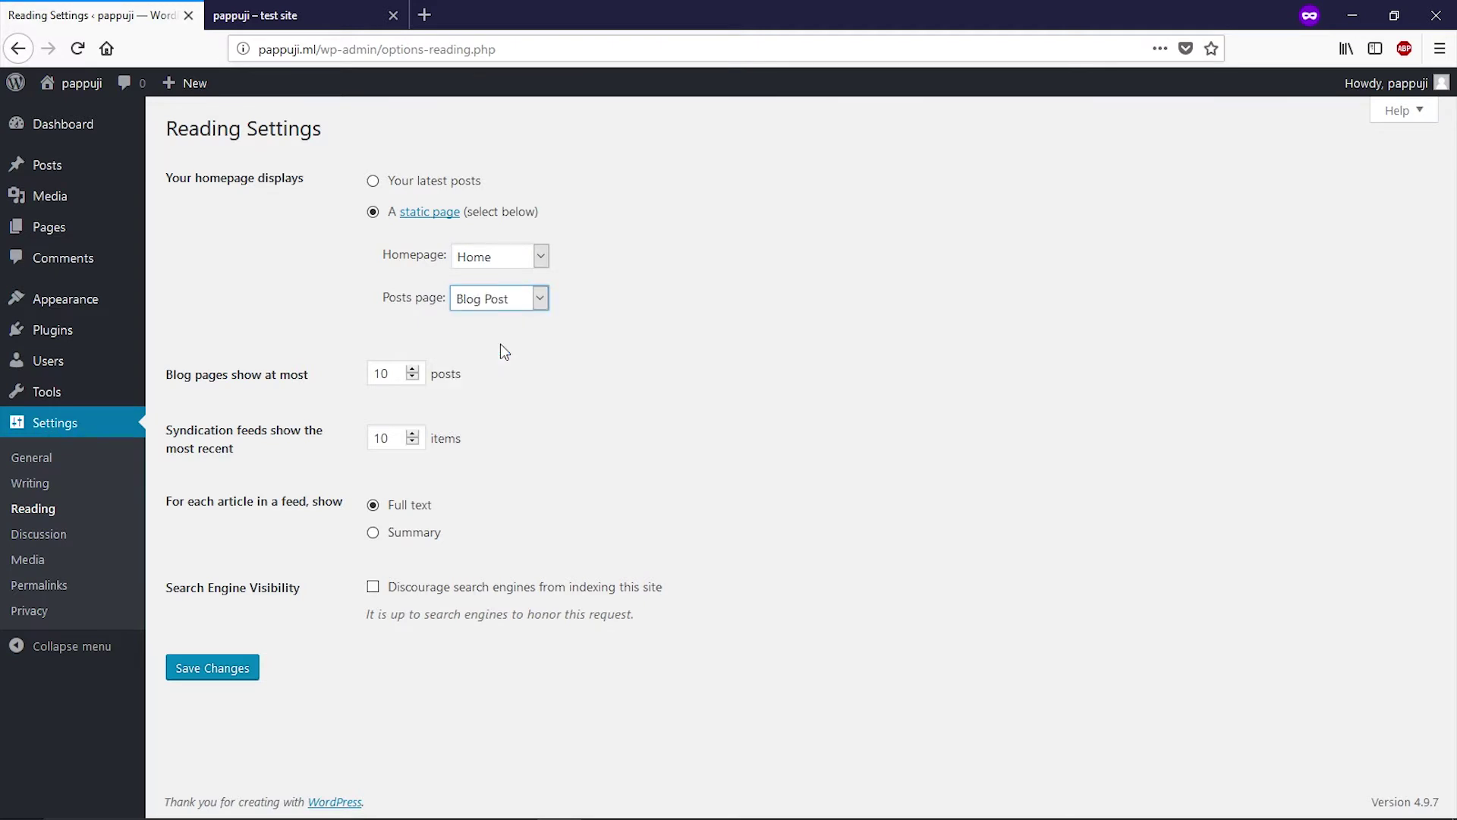
{"action": "left_click", "coordinate": [235, 671]}
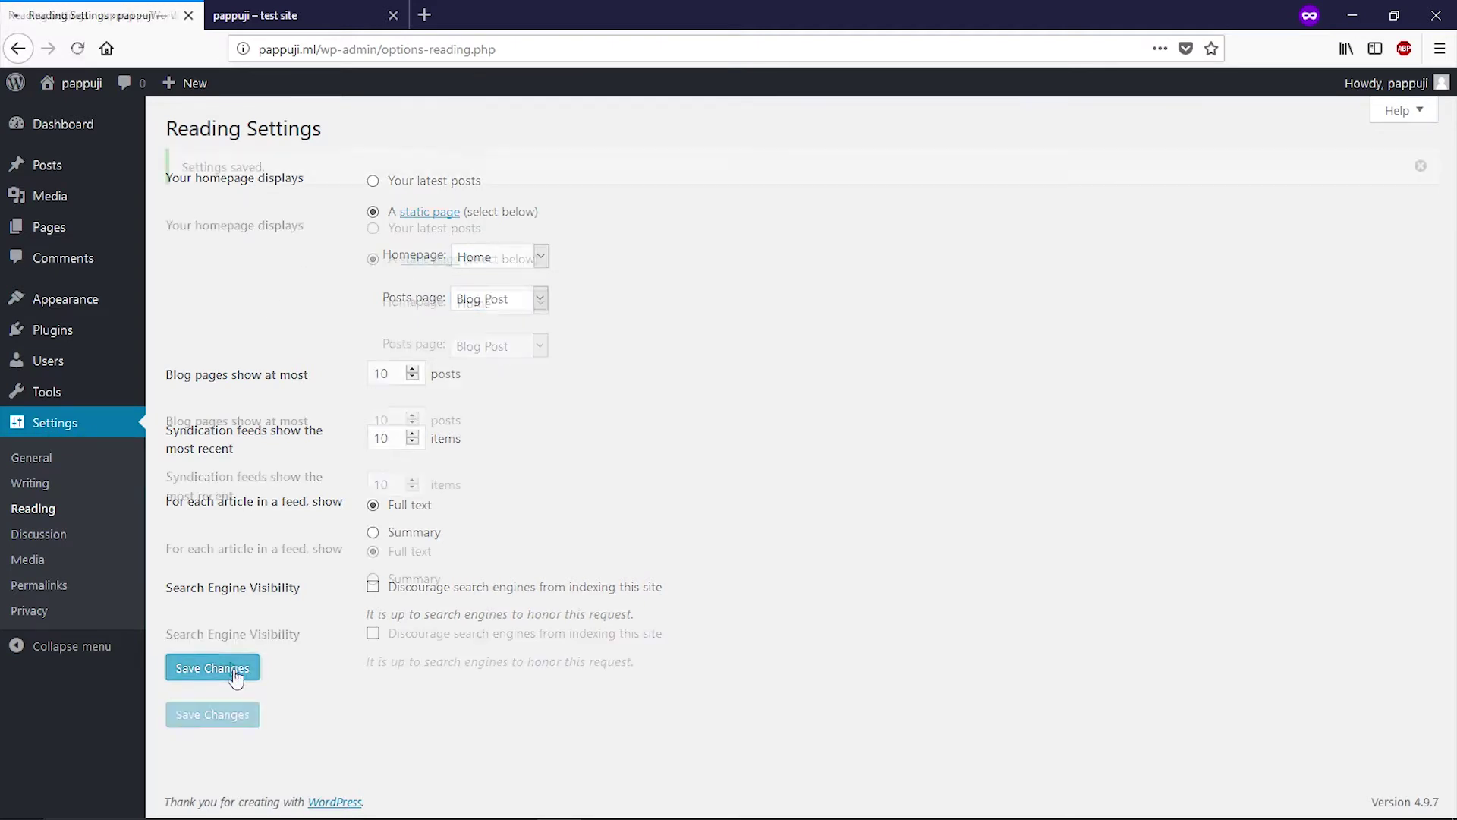
- Customize the live site by creating a new menu named "Menu_1" assigned to the Primary location
{"action": "left_click", "coordinate": [262, 16]}
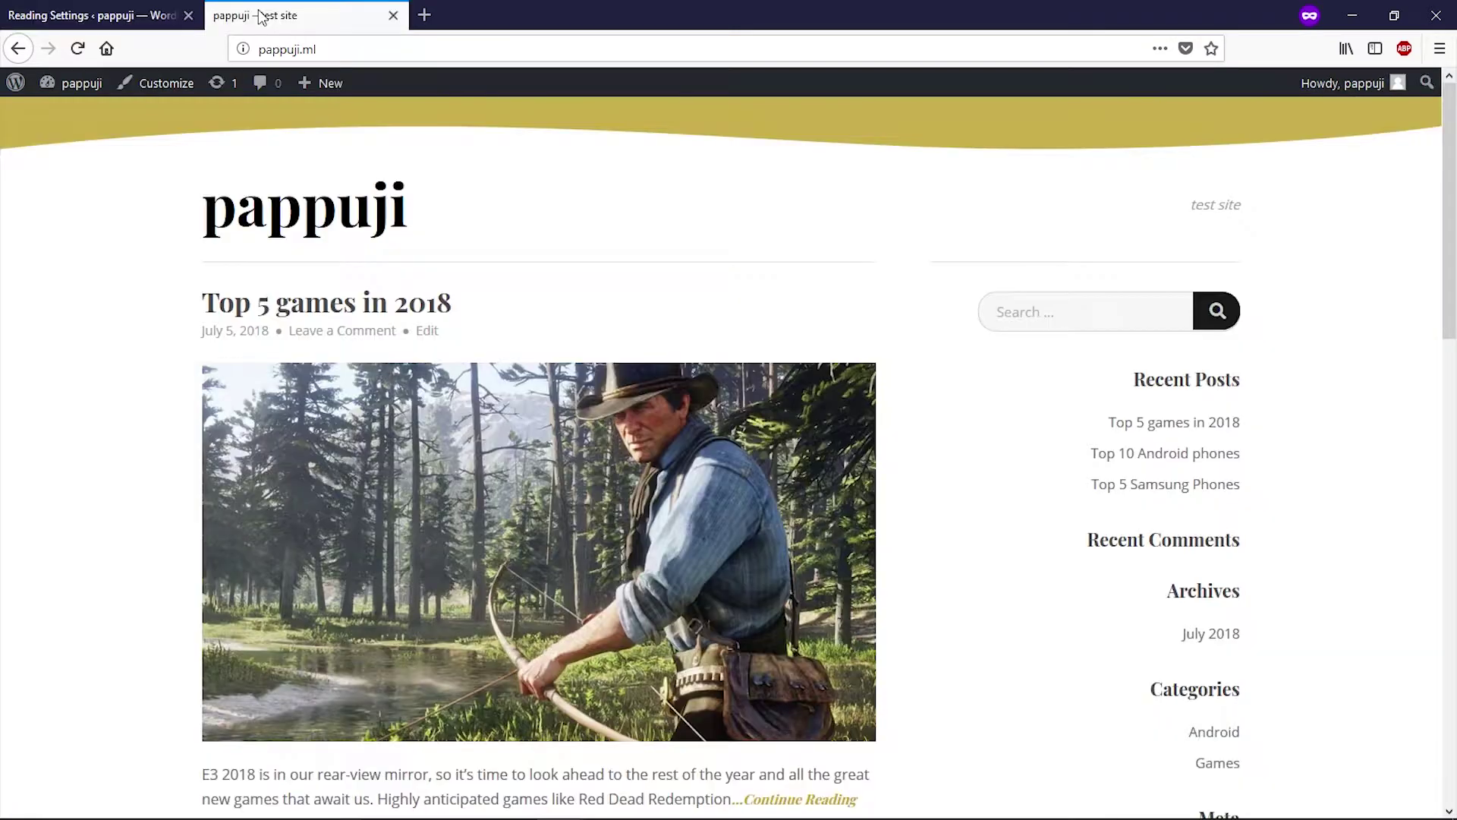
{"action": "left_click", "coordinate": [183, 94]}
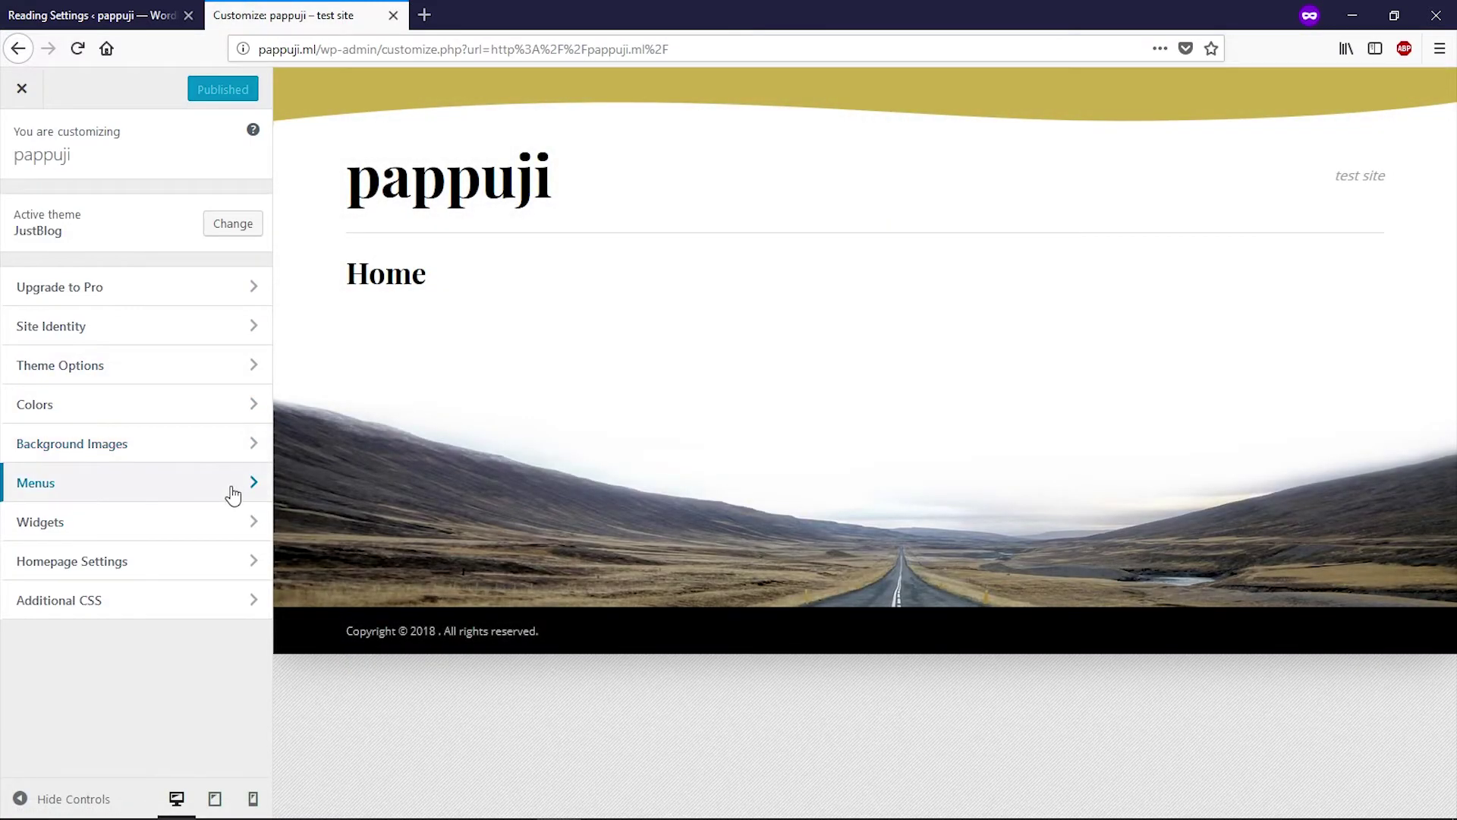
{"action": "left_click", "coordinate": [229, 486]}
{"action": "left_click", "coordinate": [186, 386]}
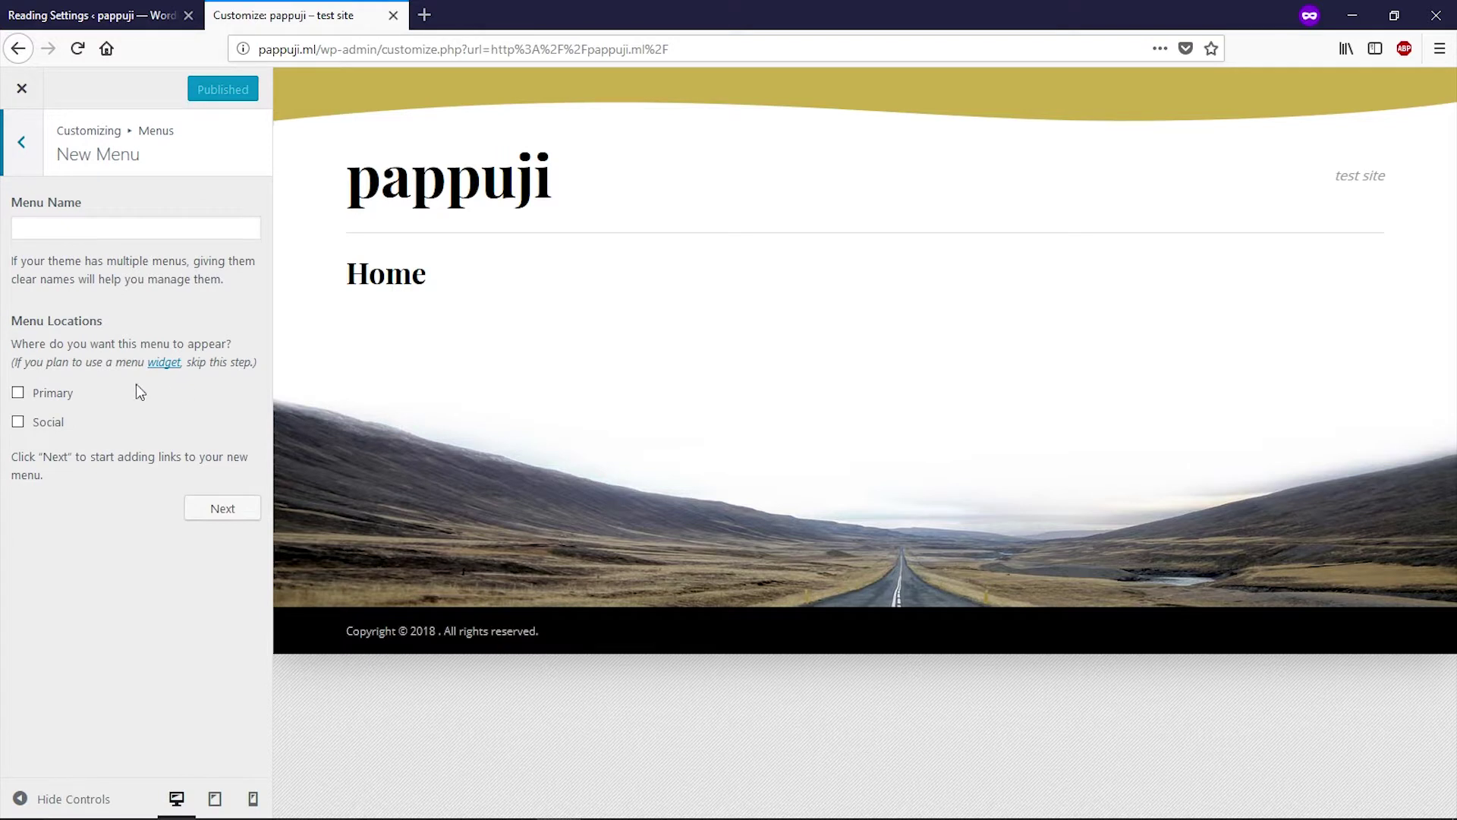
{"action": "left_click", "coordinate": [17, 392]}
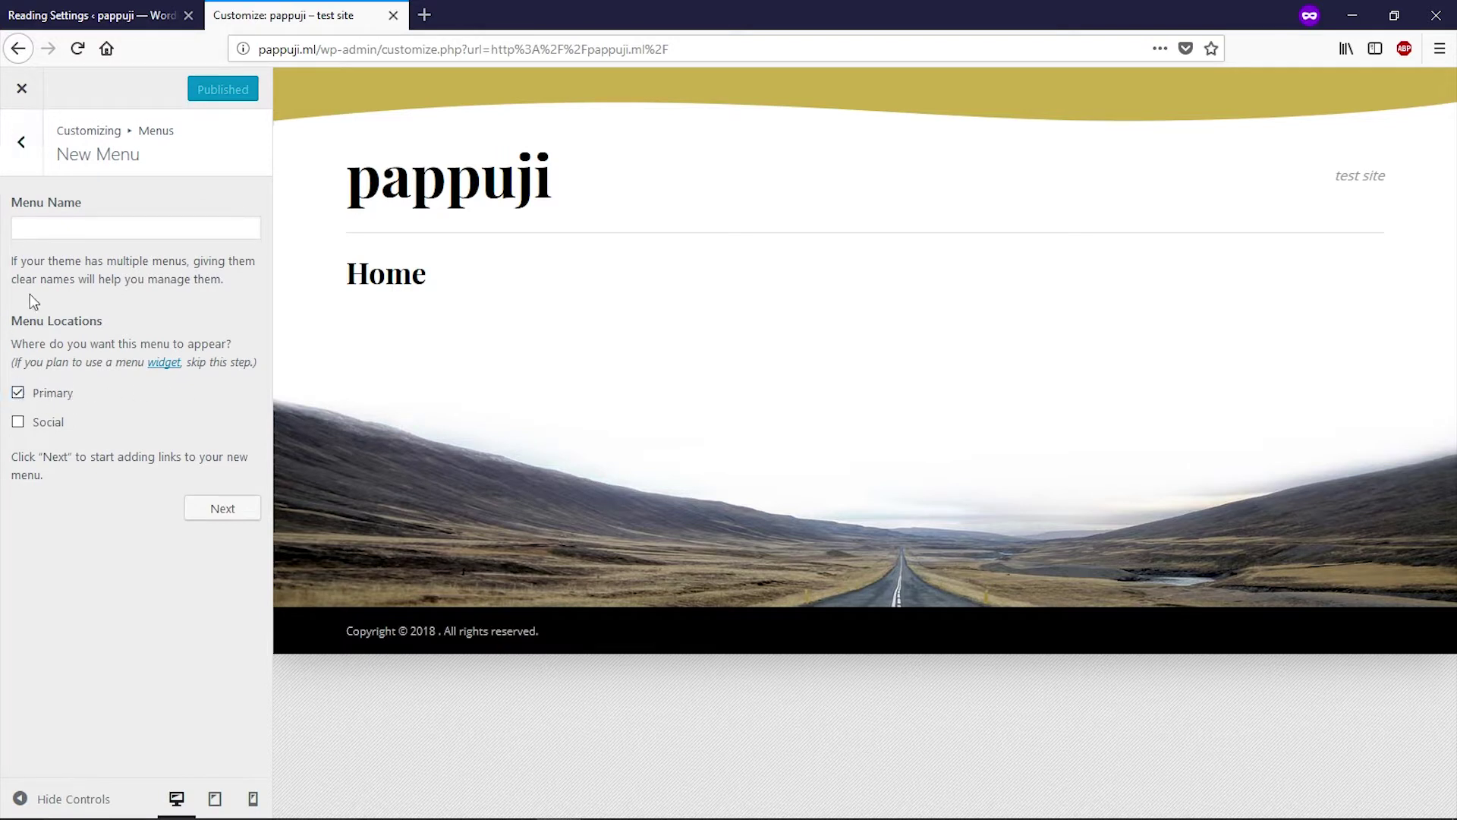
{"action": "left_click", "coordinate": [71, 227]}
{"action": "type", "text": "Menu_1"}
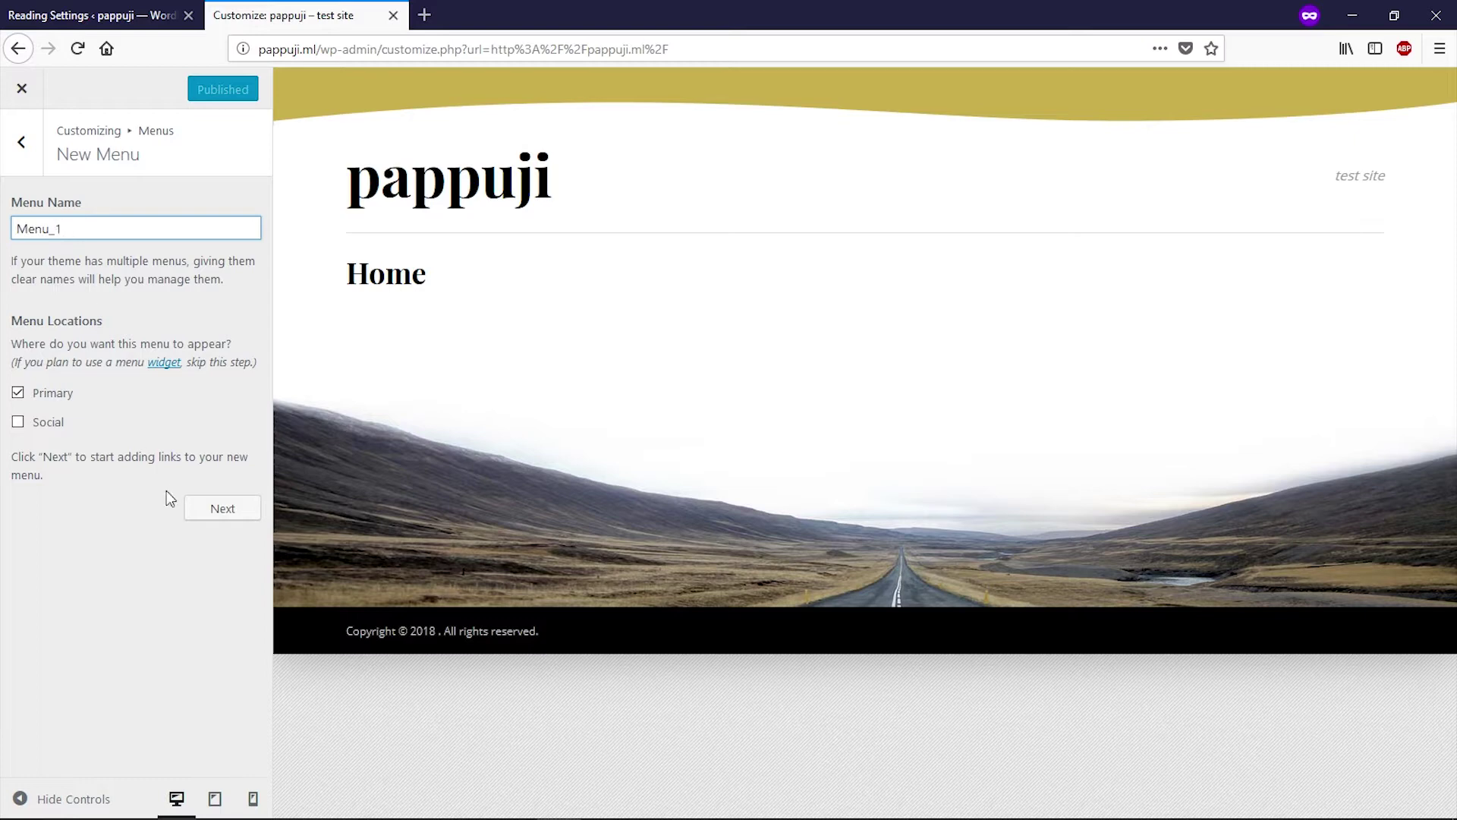
{"action": "left_click", "coordinate": [236, 518]}
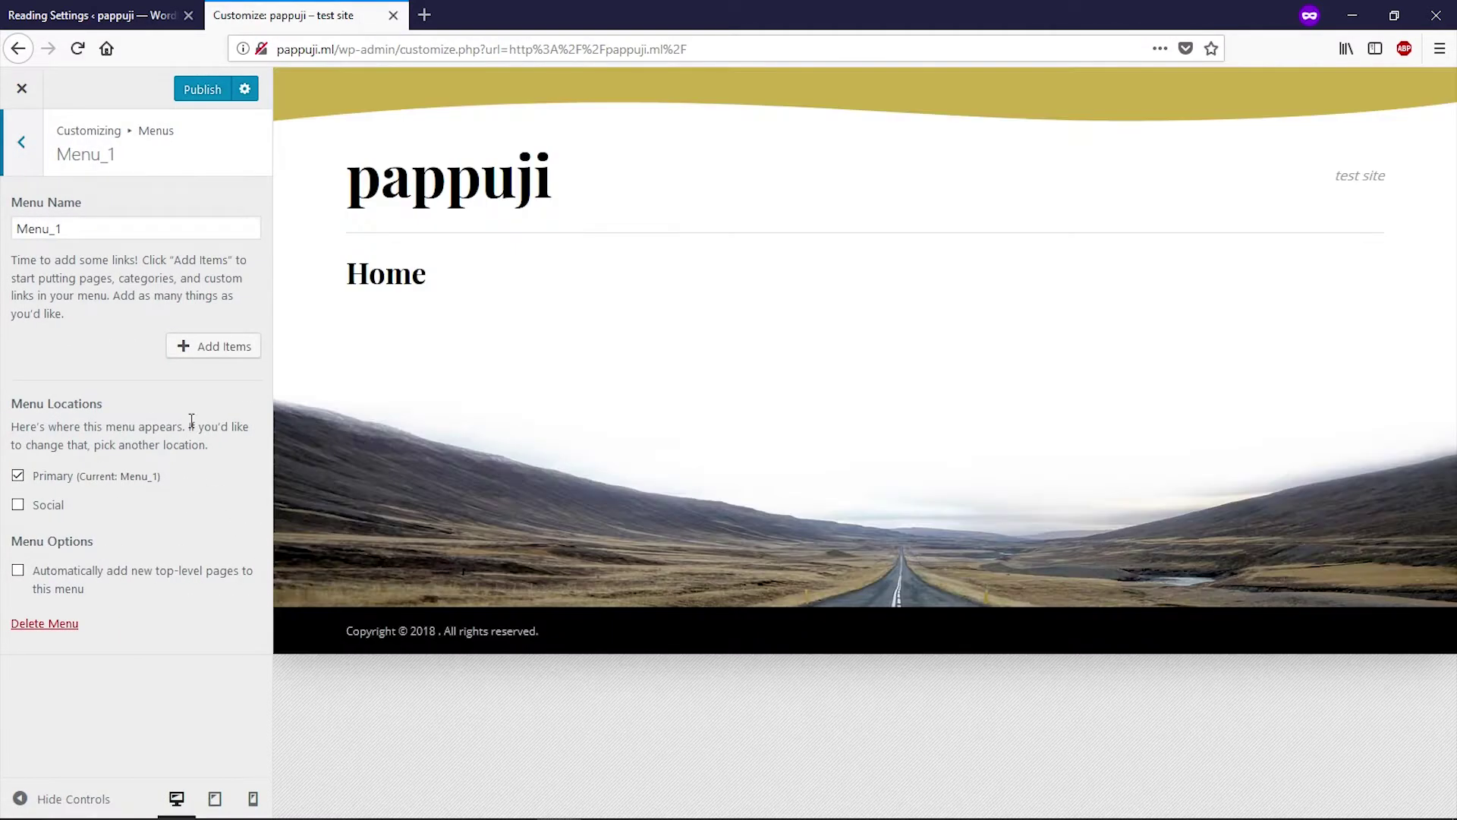
- Add the Home and Blog Post pages to Menu_1, publish the changes and leave the customizer
{"action": "left_click", "coordinate": [183, 350]}
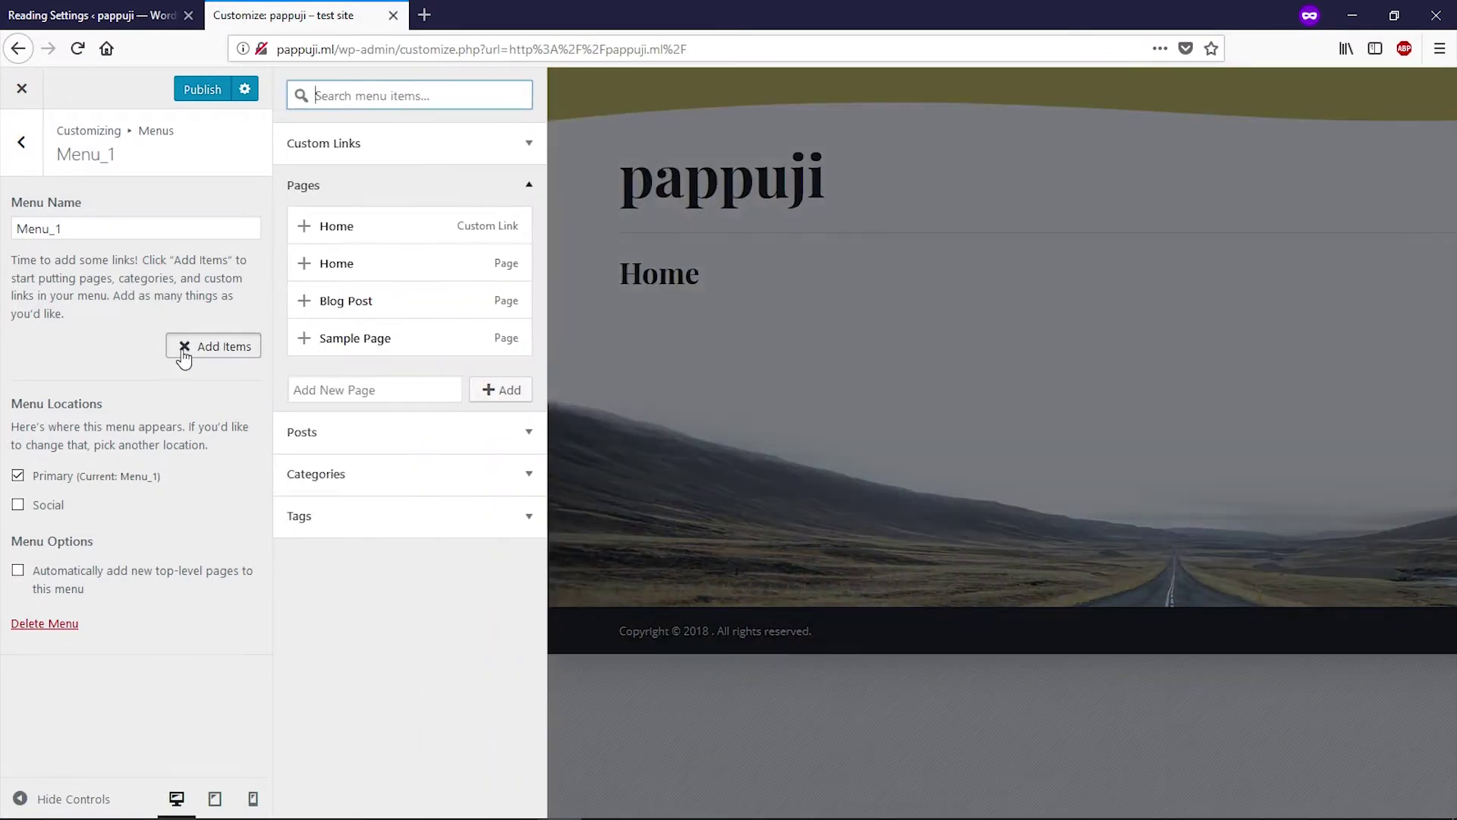
{"action": "left_click", "coordinate": [306, 261]}
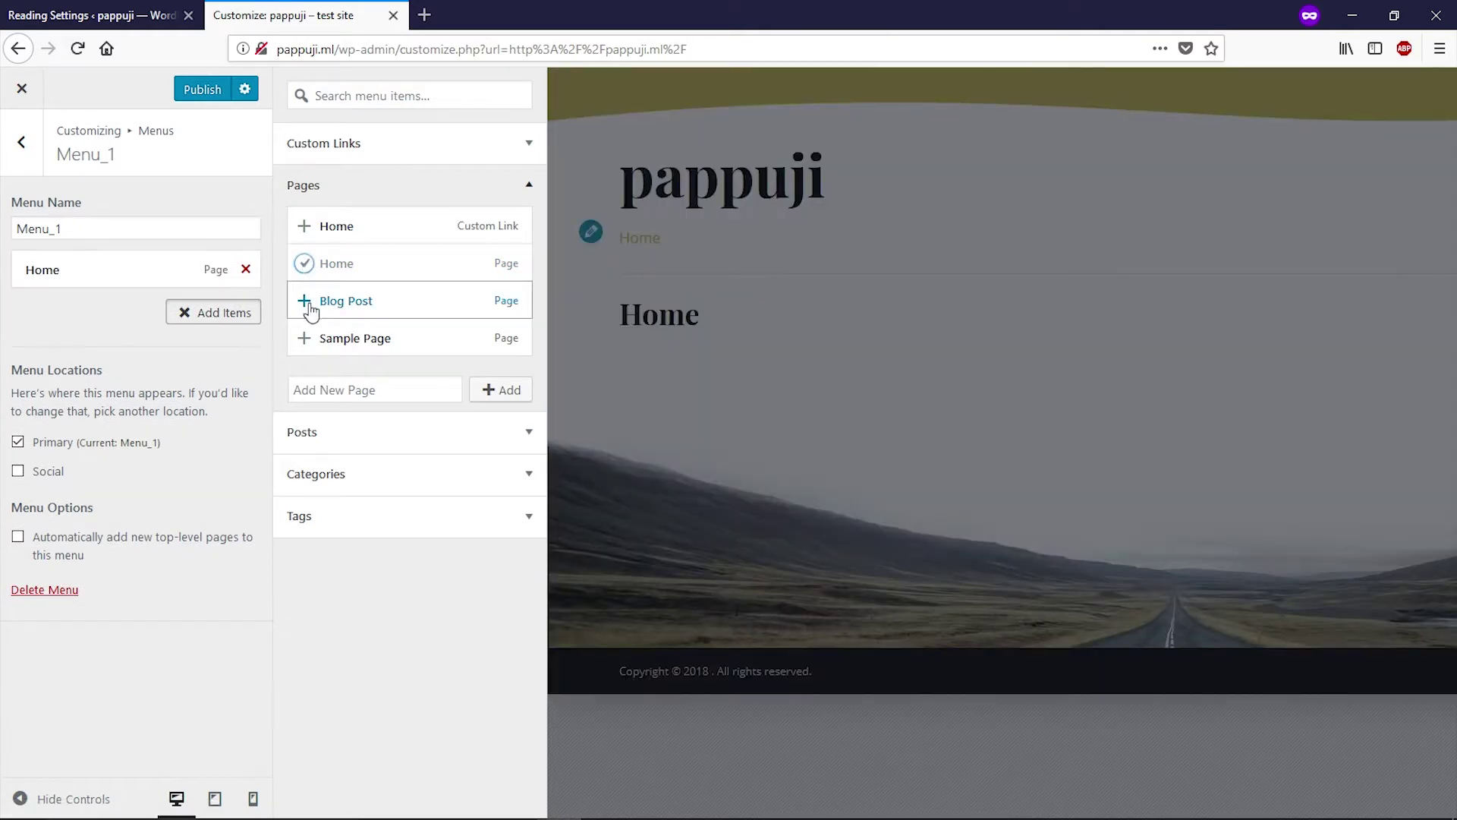
{"action": "left_click", "coordinate": [307, 304]}
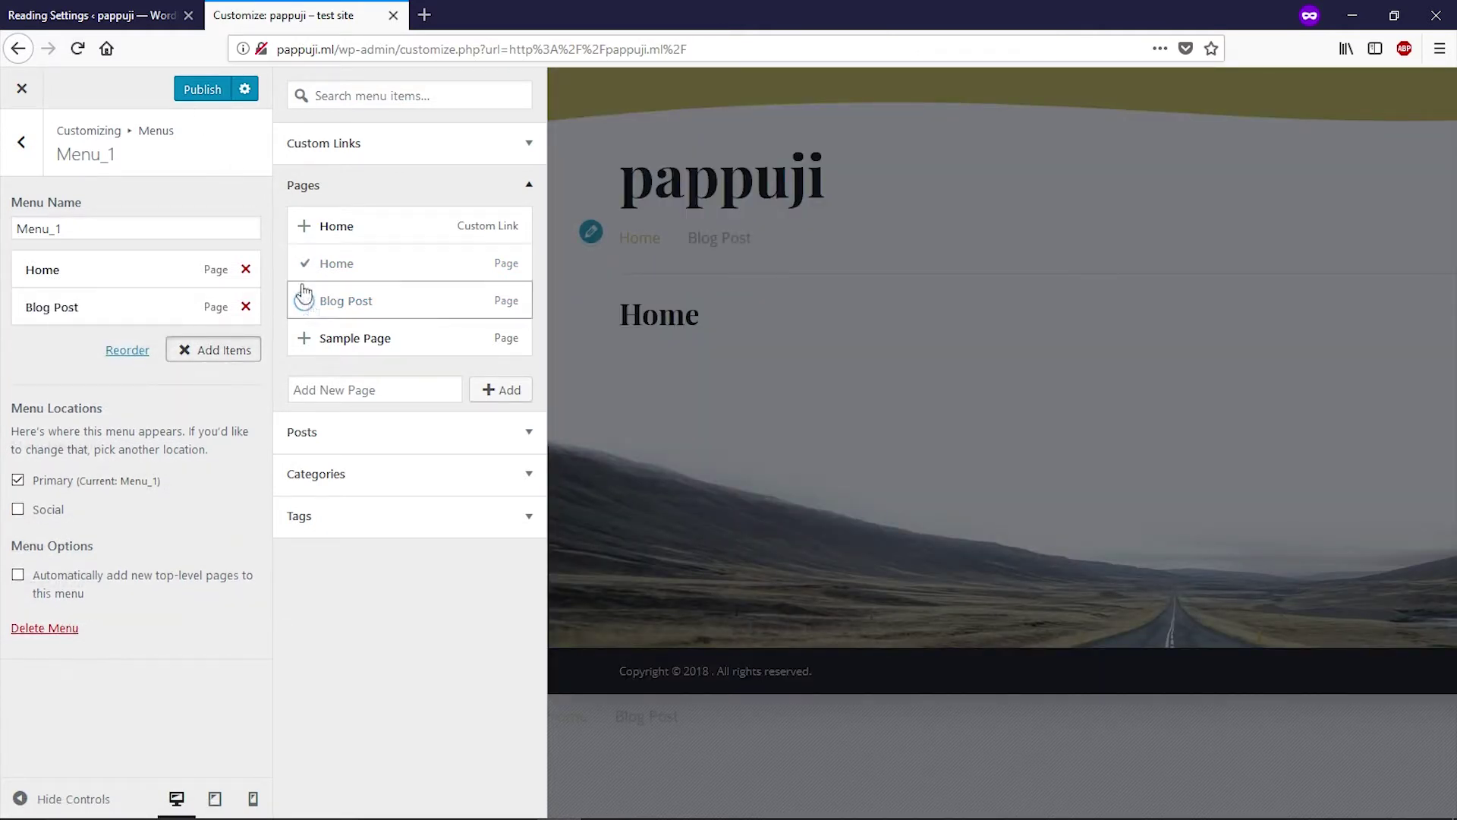
{"action": "left_click", "coordinate": [207, 97]}
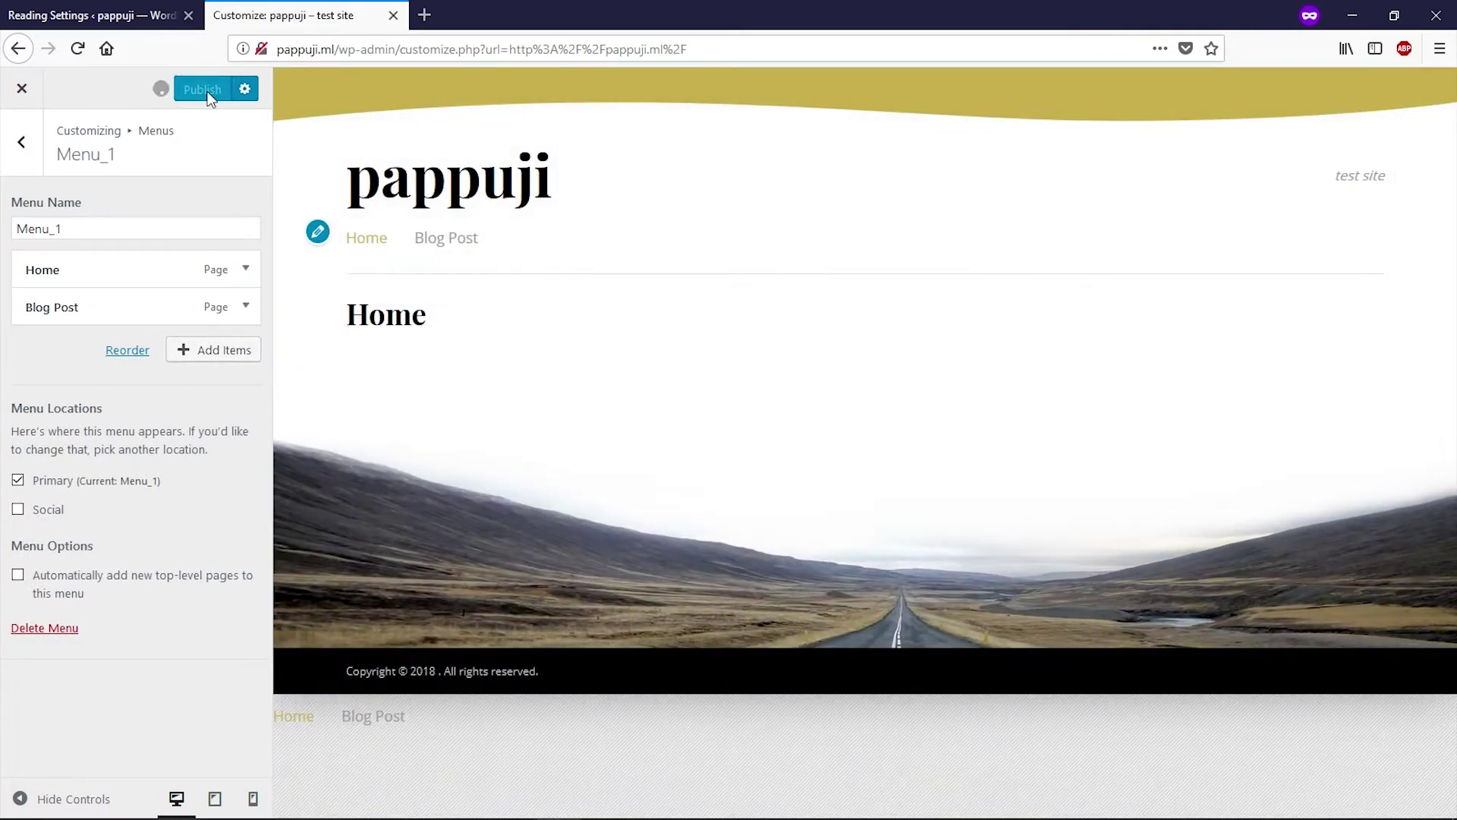
{"action": "left_click", "coordinate": [22, 90]}
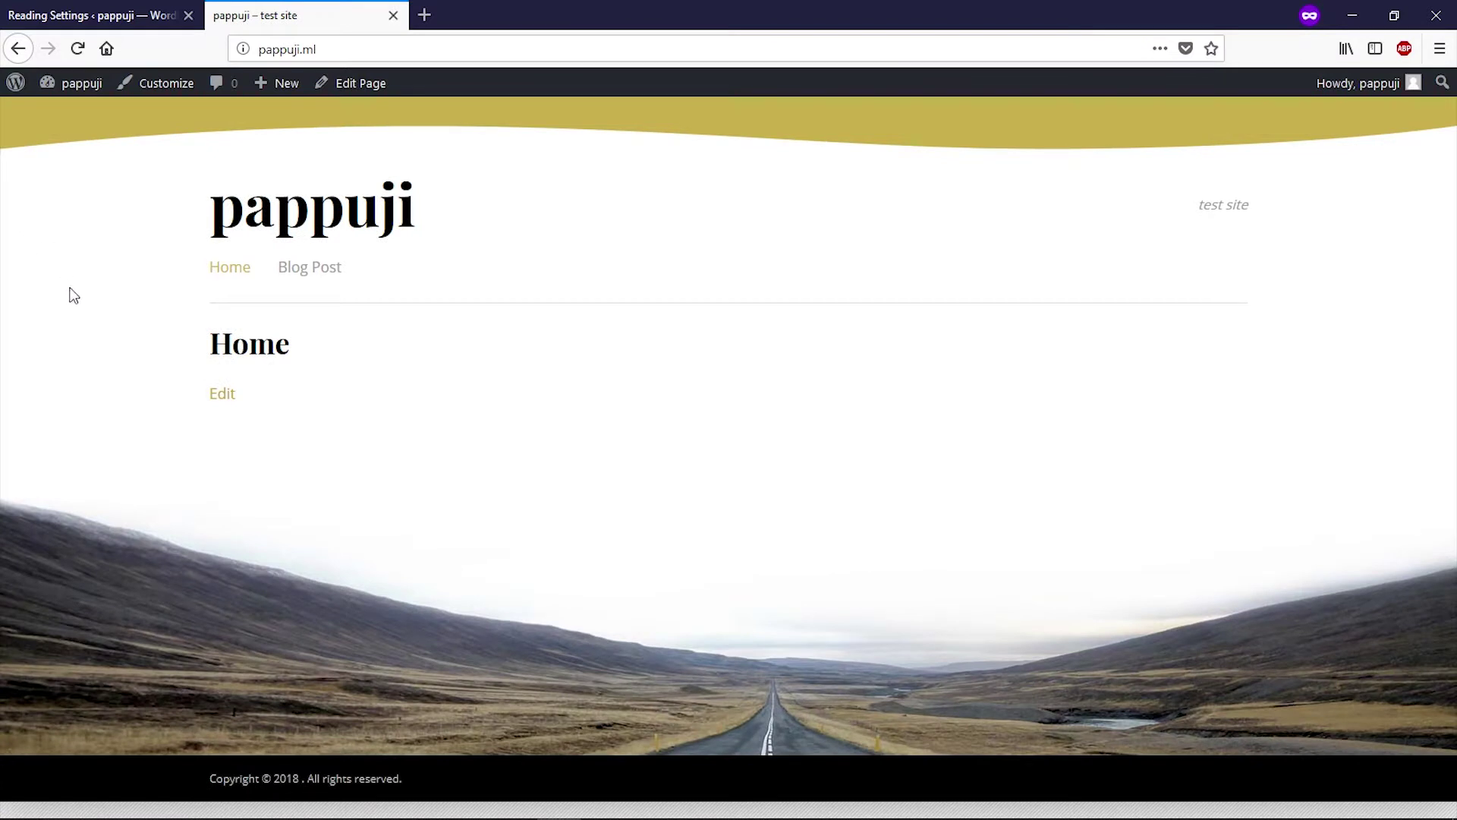
{"action": "left_click", "coordinate": [258, 50]}
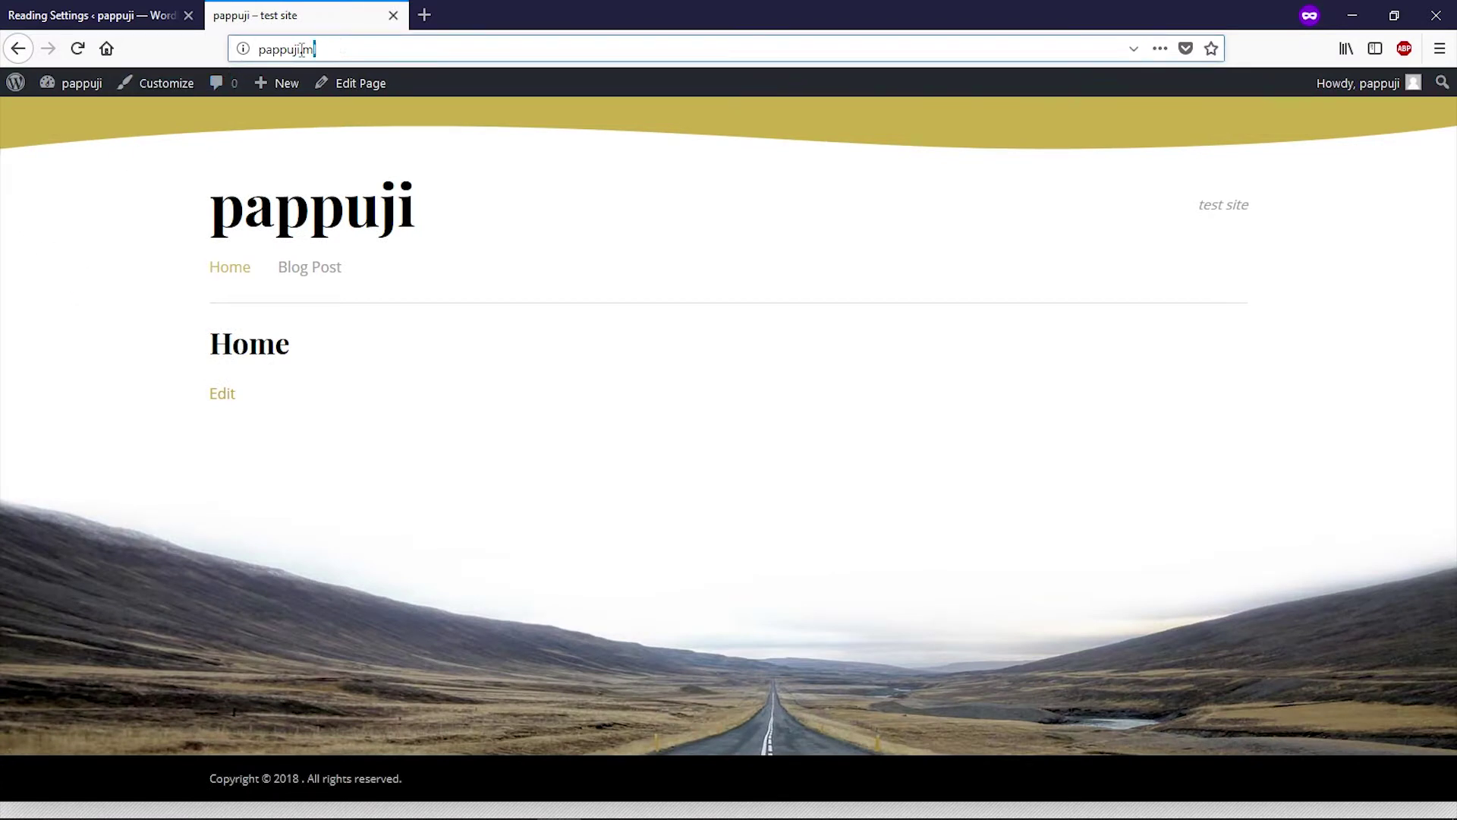
{"action": "left_click", "coordinate": [329, 48]}
{"action": "right_click", "coordinate": [307, 482]}
{"action": "left_click", "coordinate": [571, 400]}
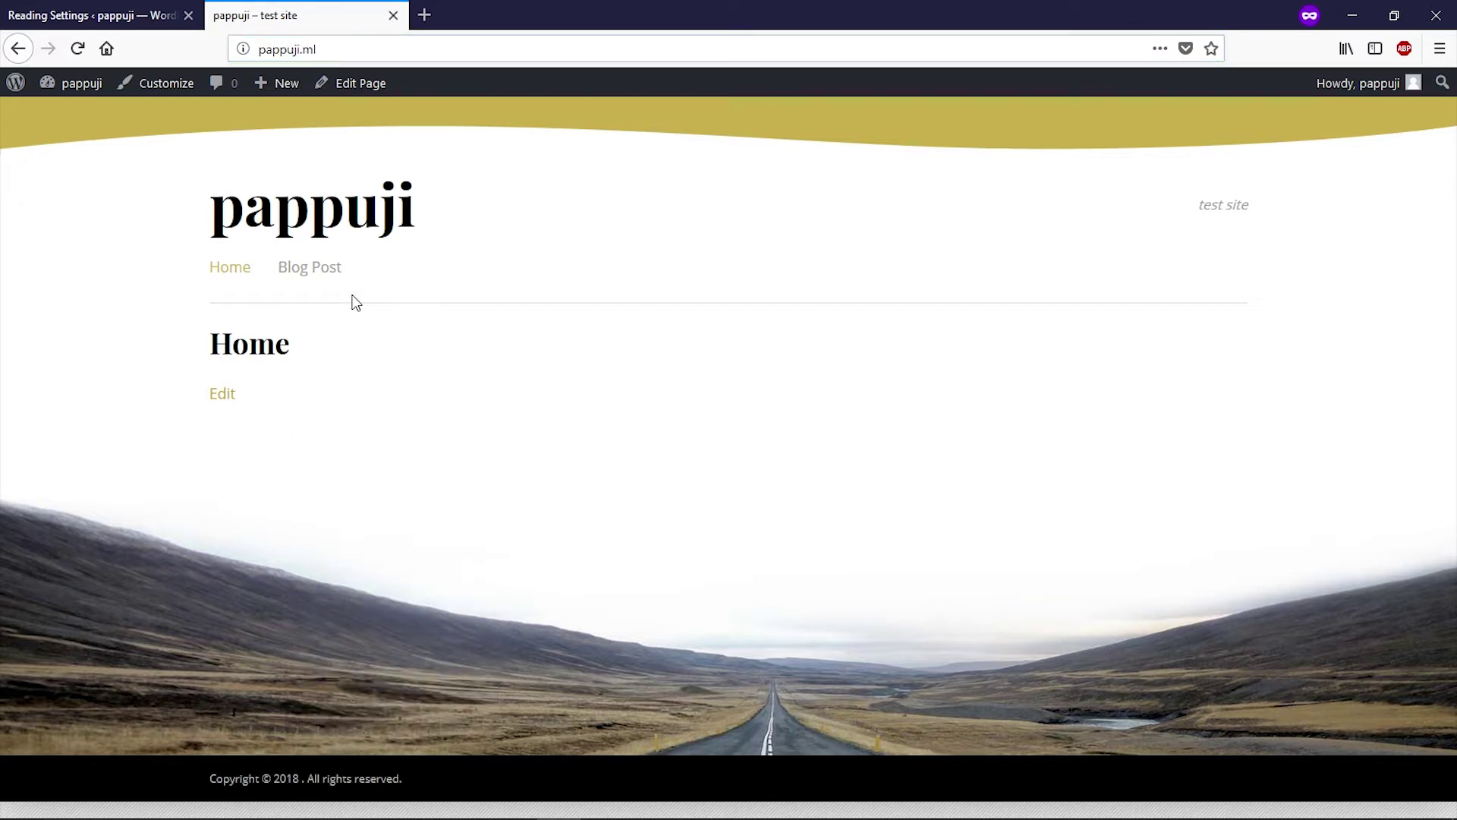
- View the Blog Post page through the site's navigation menu, look over its posts and return to the Home page
{"action": "left_click", "coordinate": [323, 274]}
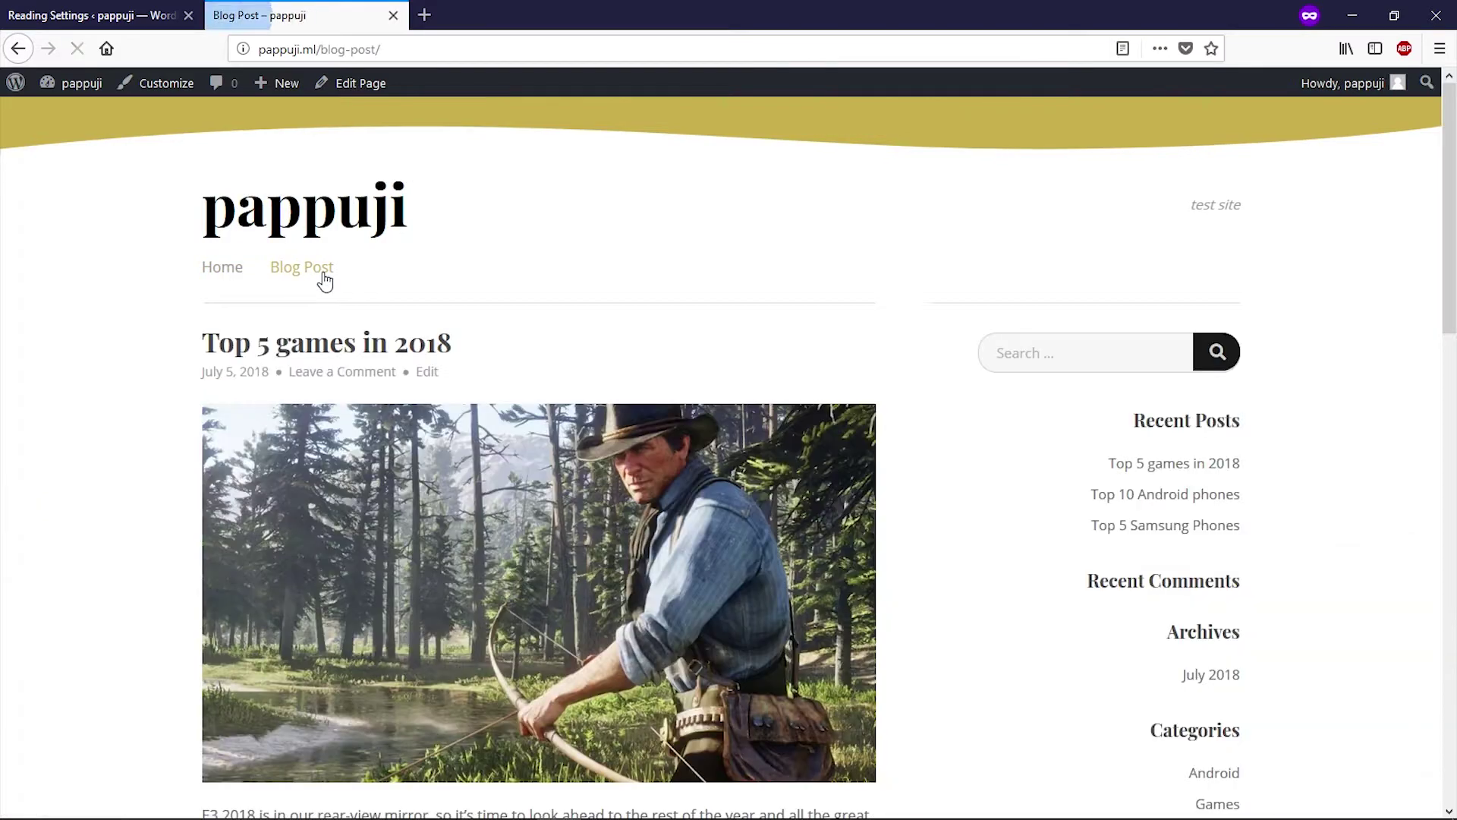
{"action": "scroll", "coordinate": [472, 326], "scroll_direction": "down", "scroll_amount": 15}
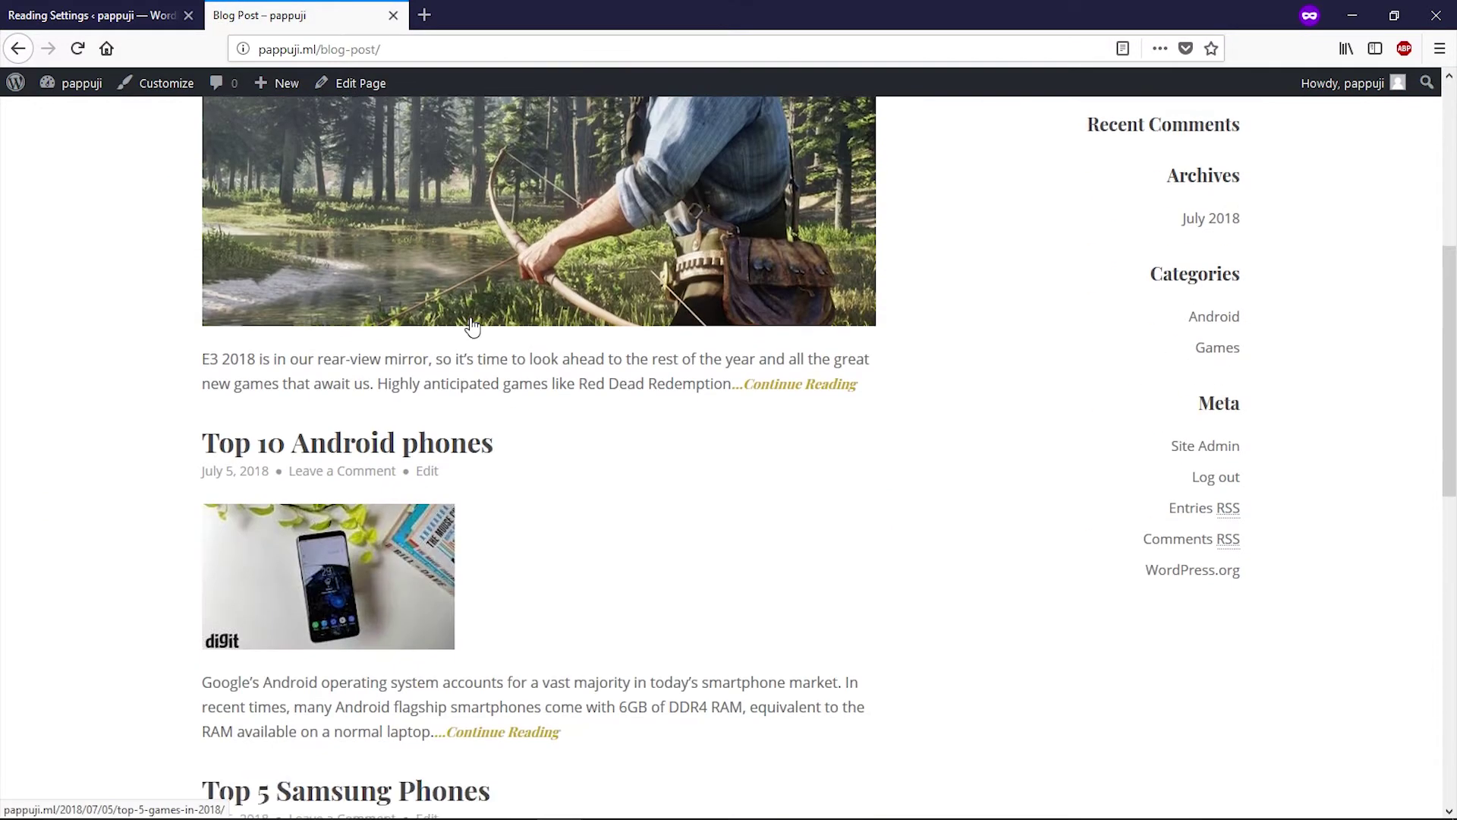
{"action": "scroll", "coordinate": [472, 326], "scroll_direction": "up", "scroll_amount": 8}
{"action": "scroll", "coordinate": [475, 325], "scroll_direction": "up", "scroll_amount": 8}
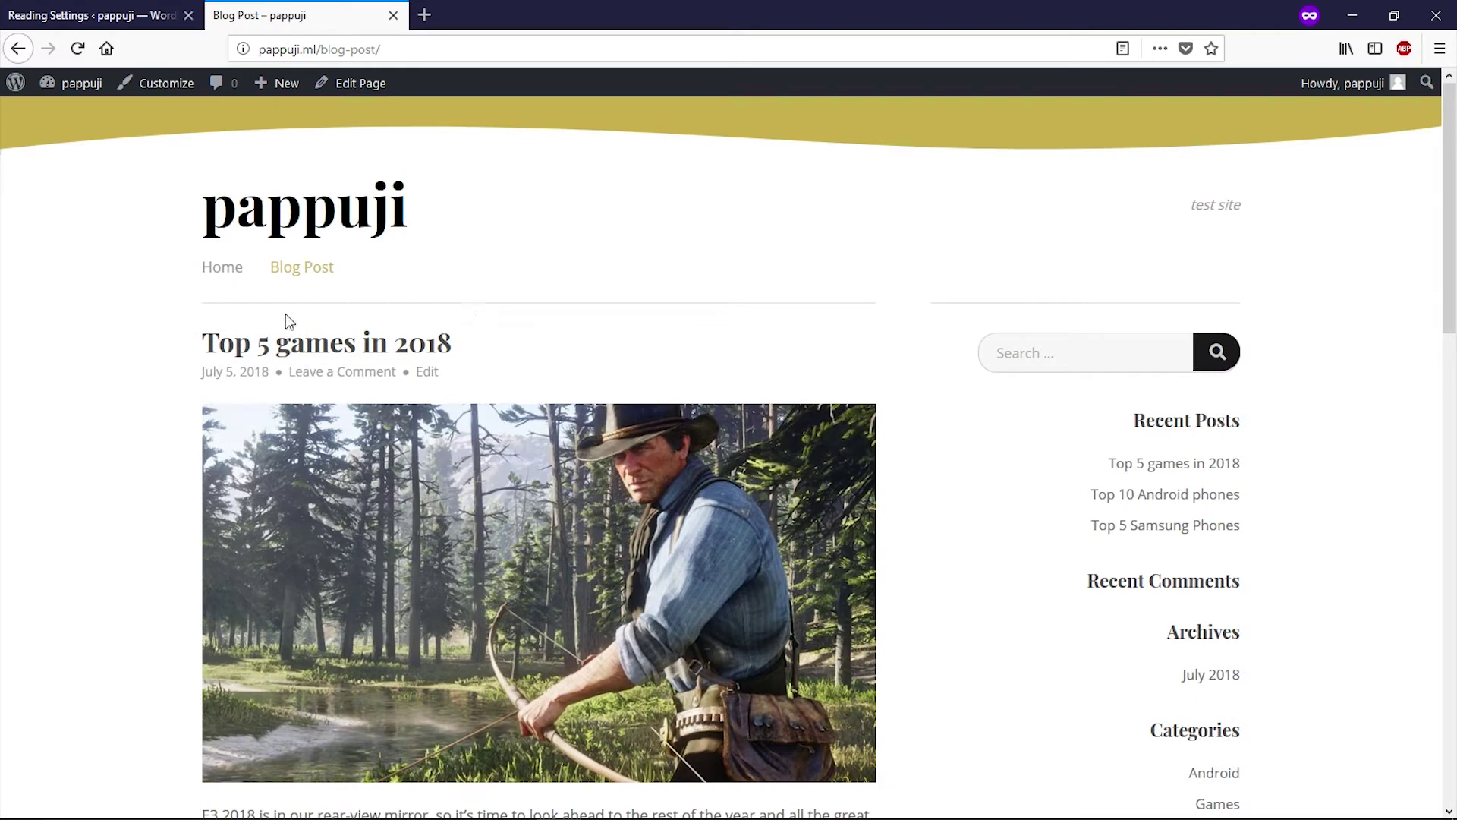
{"action": "left_click", "coordinate": [225, 271]}
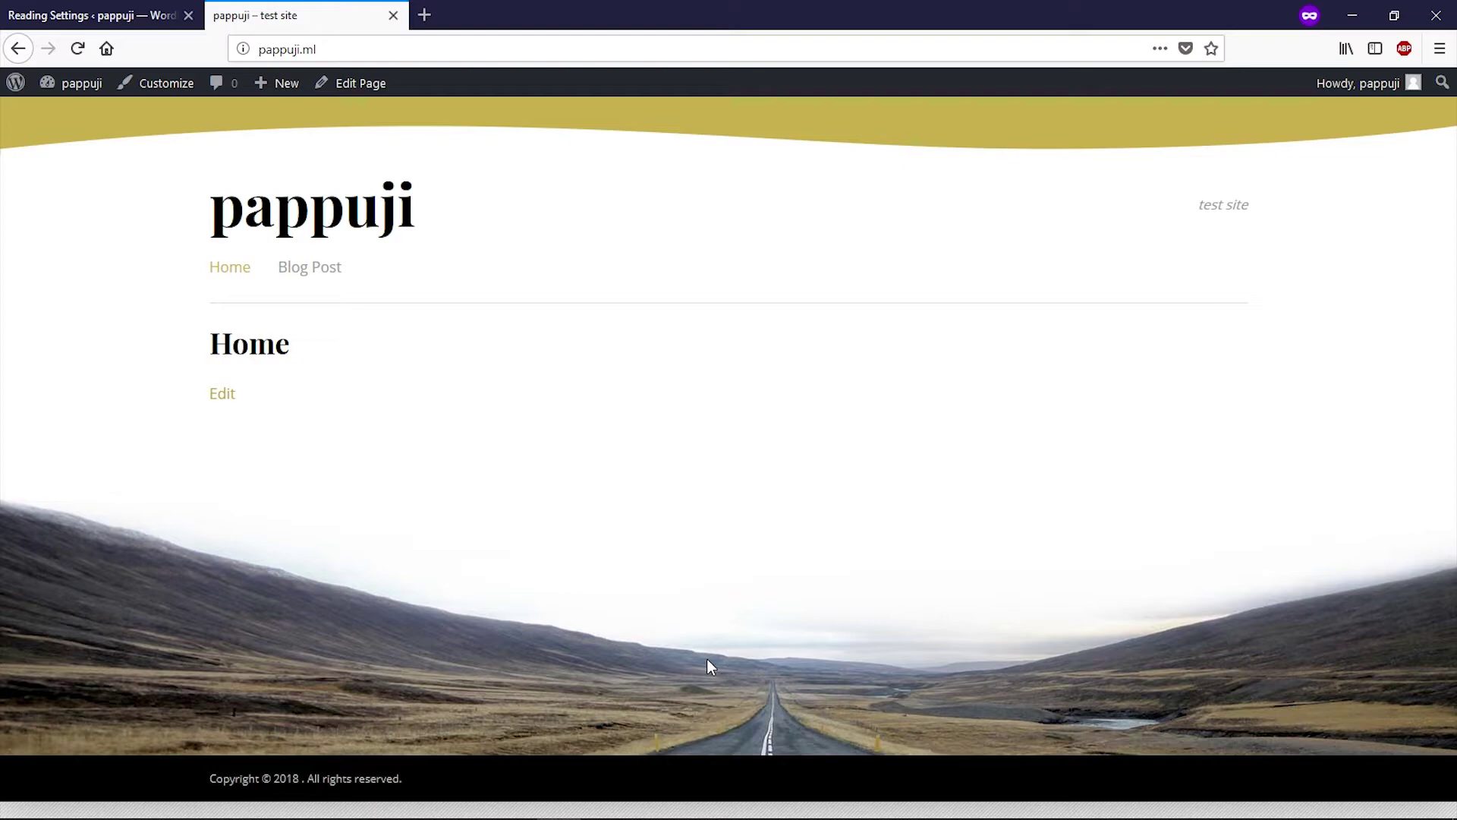
- Look through the example Brizy homepage from its banner down past the pricing and team sections
{"action": "scroll", "coordinate": [972, 353], "scroll_direction": "down", "scroll_amount": 5}
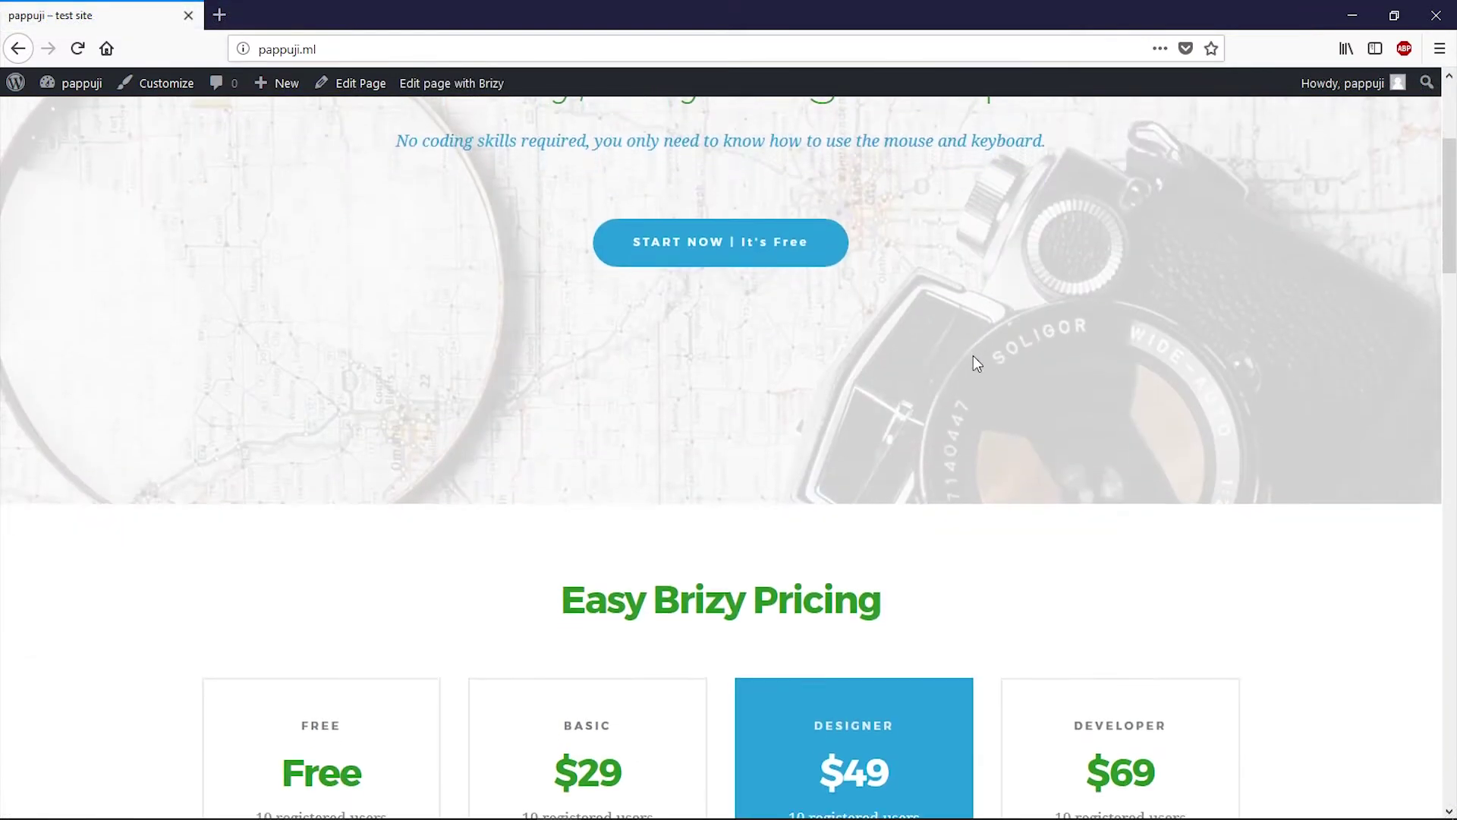
{"action": "scroll", "coordinate": [980, 367], "scroll_direction": "down", "scroll_amount": 15}
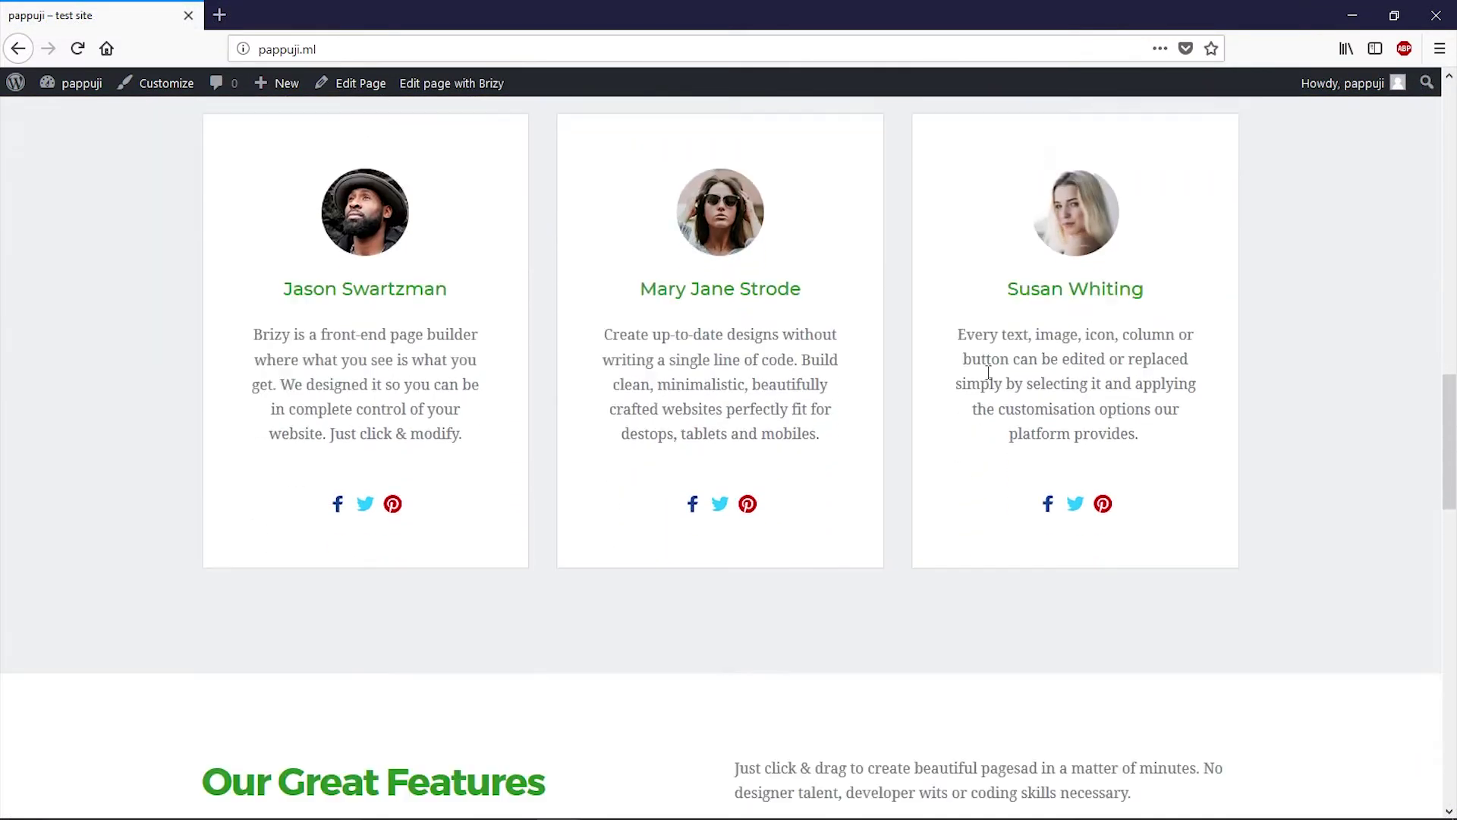
{"action": "scroll", "coordinate": [987, 372], "scroll_direction": "down", "scroll_amount": 10}
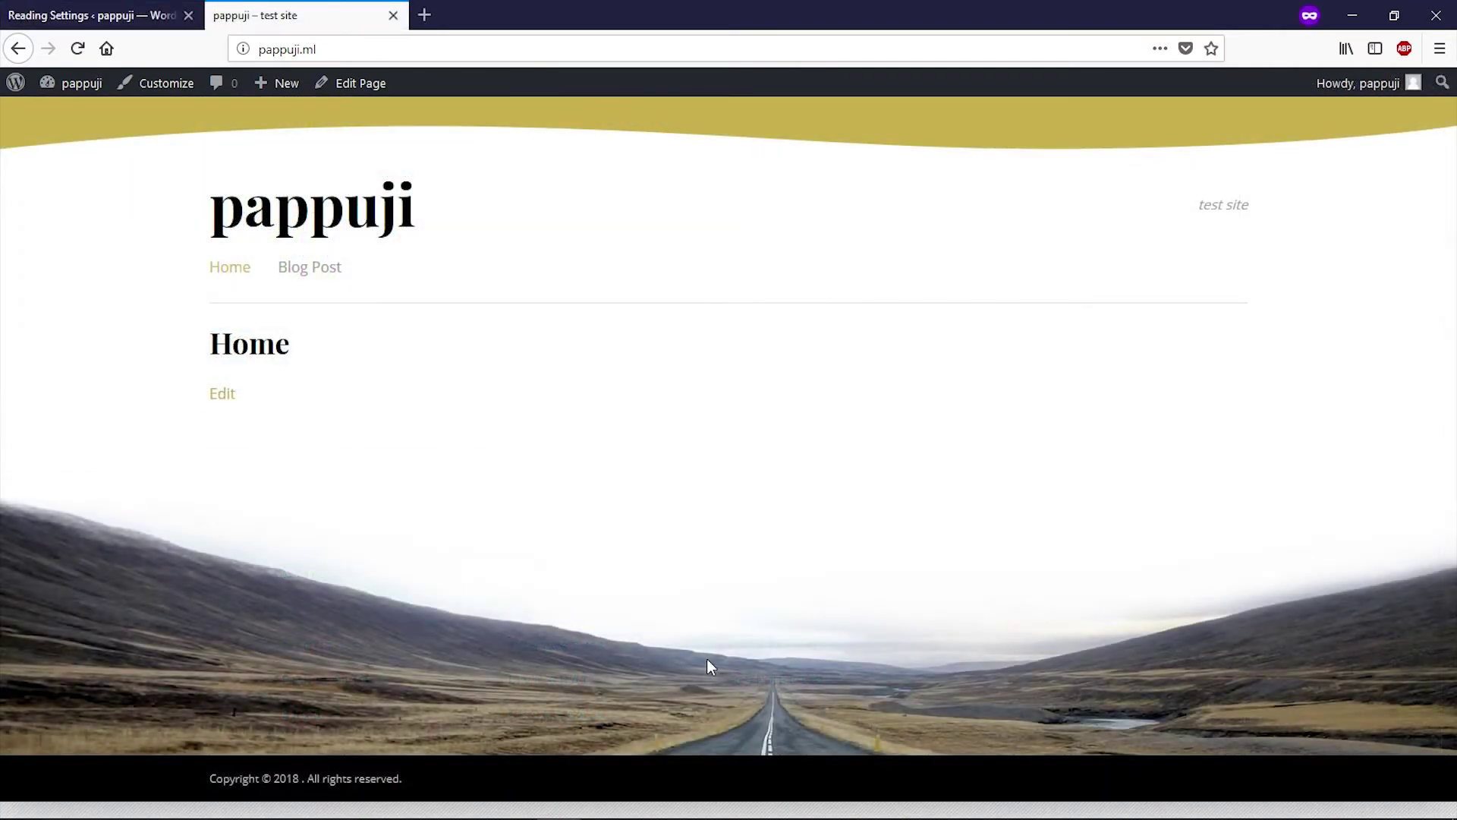
- Search the WordPress plugin directory for "brizy", then install and activate the Brizy – Page Builder plugin
{"action": "left_click", "coordinate": [130, 17]}
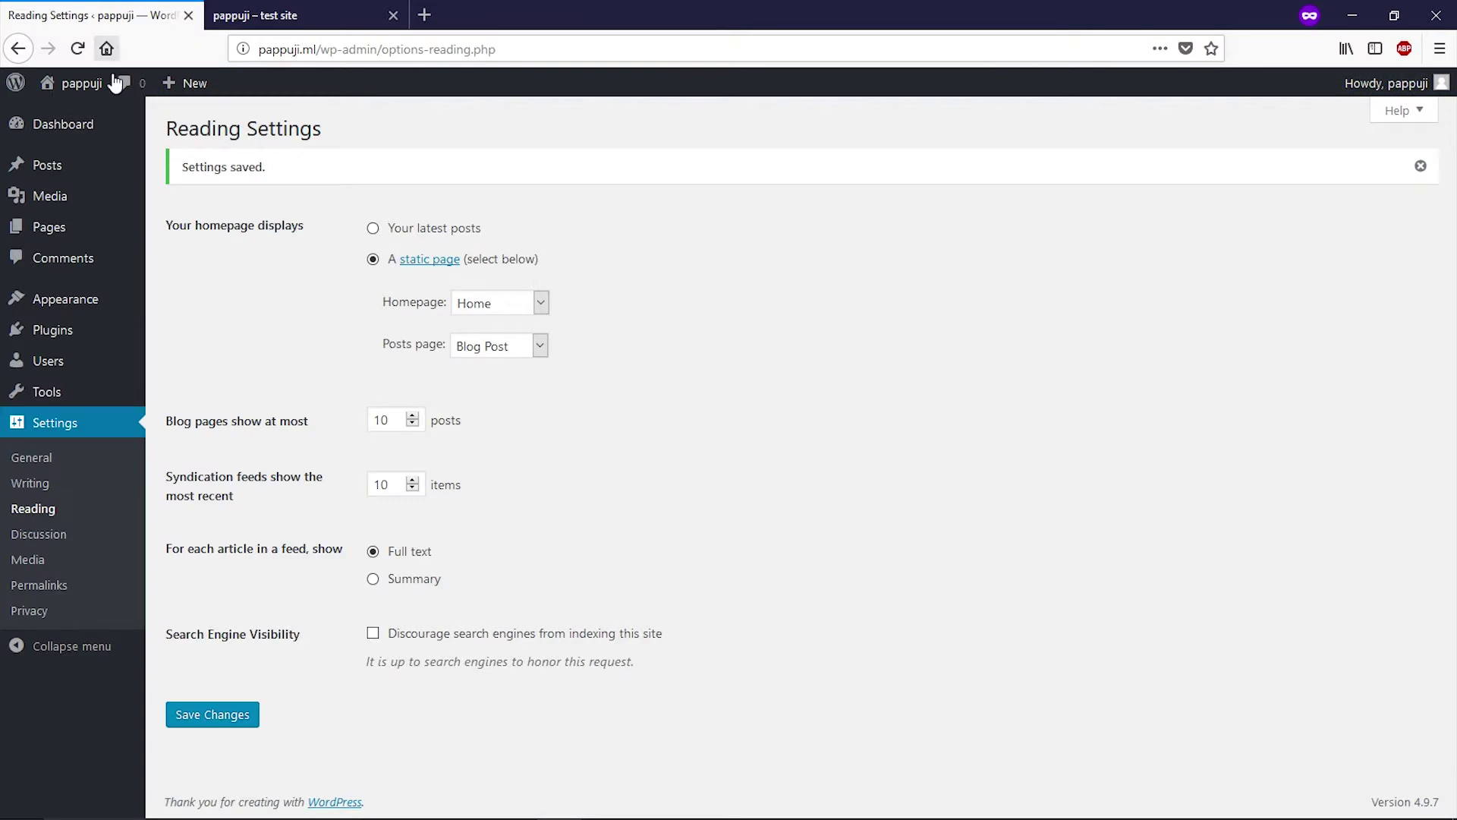
{"action": "mouse_move", "coordinate": [65, 343]}
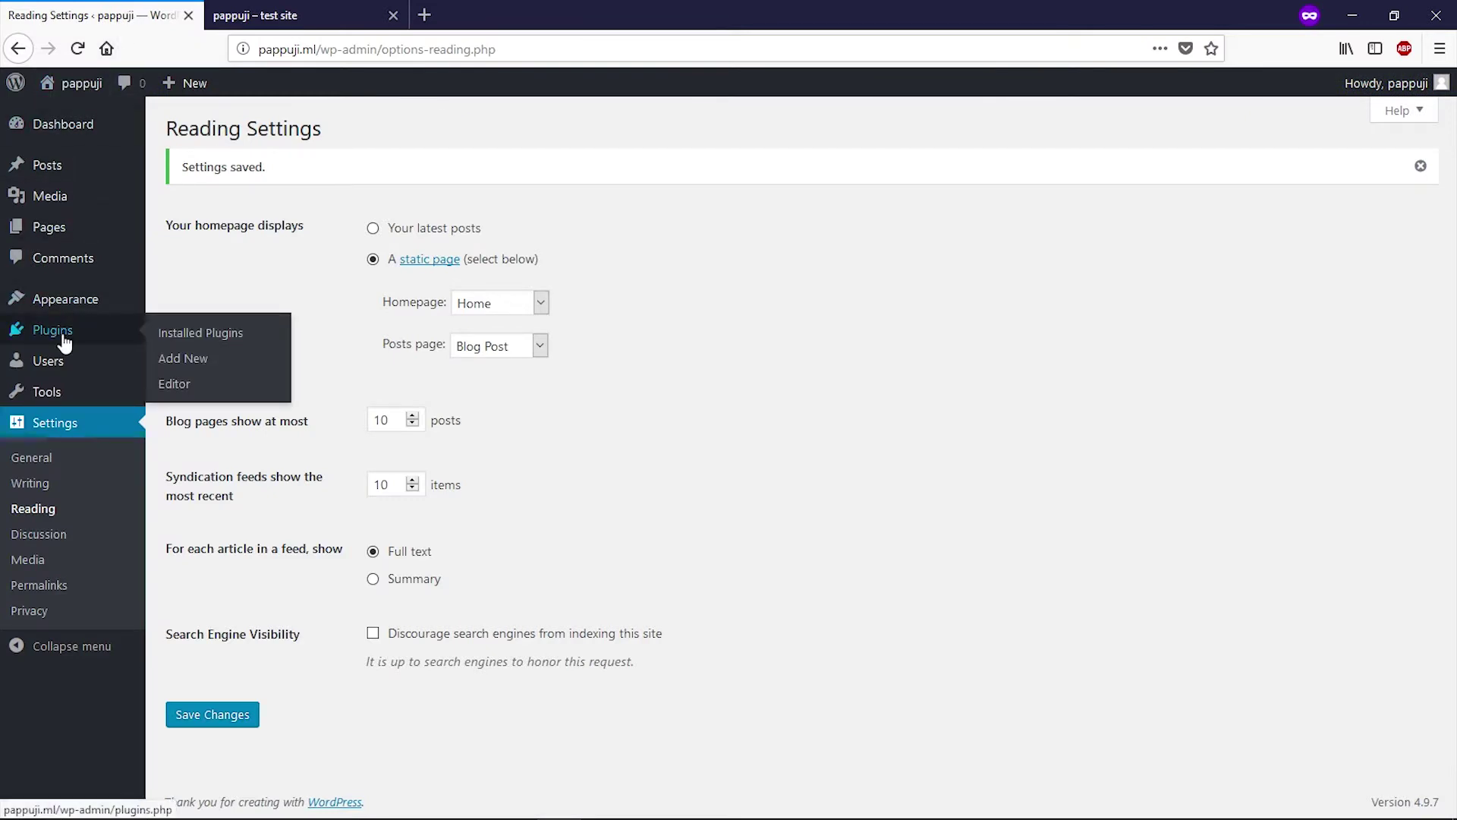
{"action": "left_click", "coordinate": [170, 361]}
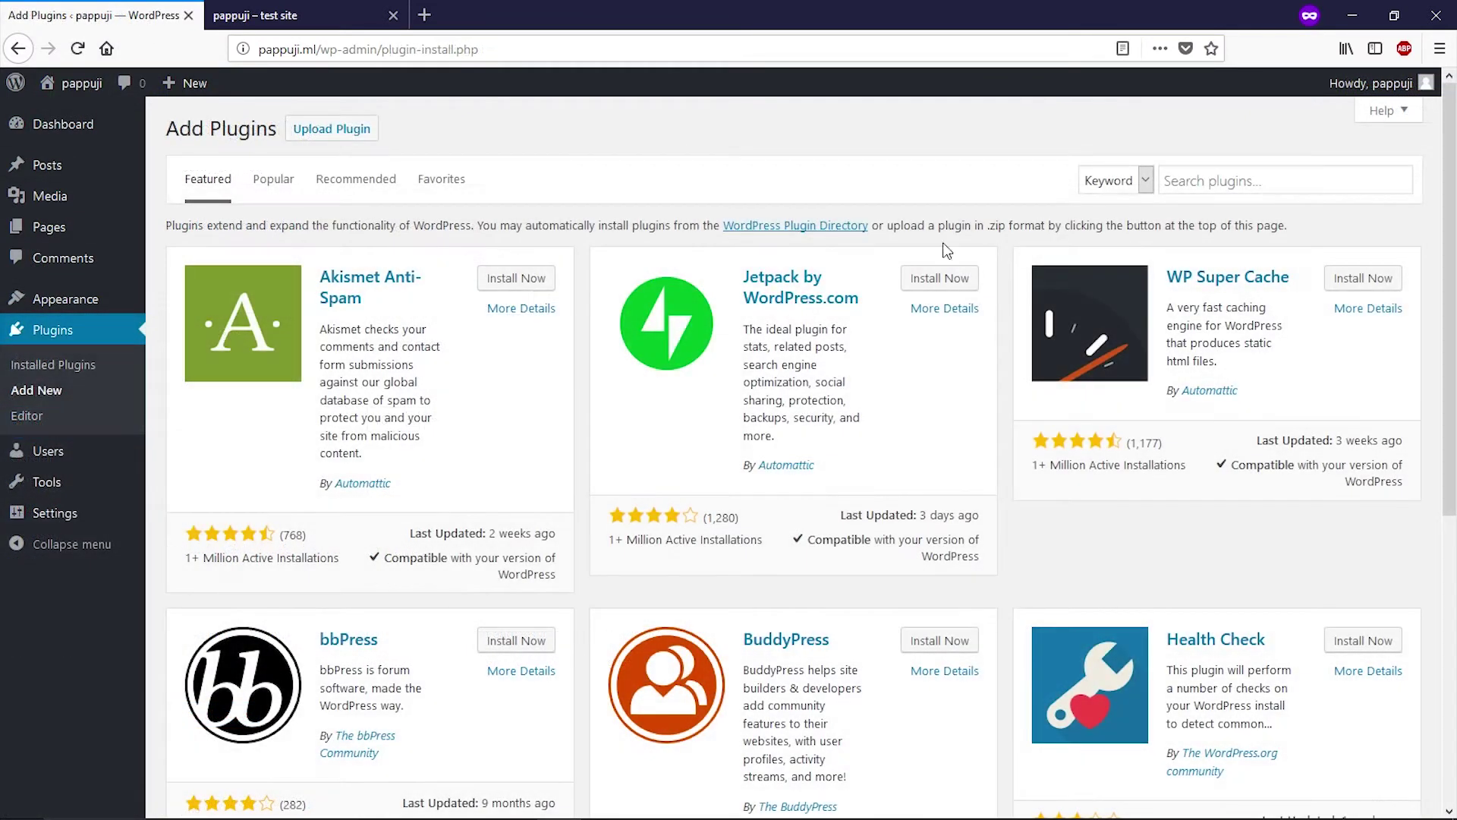
{"action": "left_click", "coordinate": [1183, 183]}
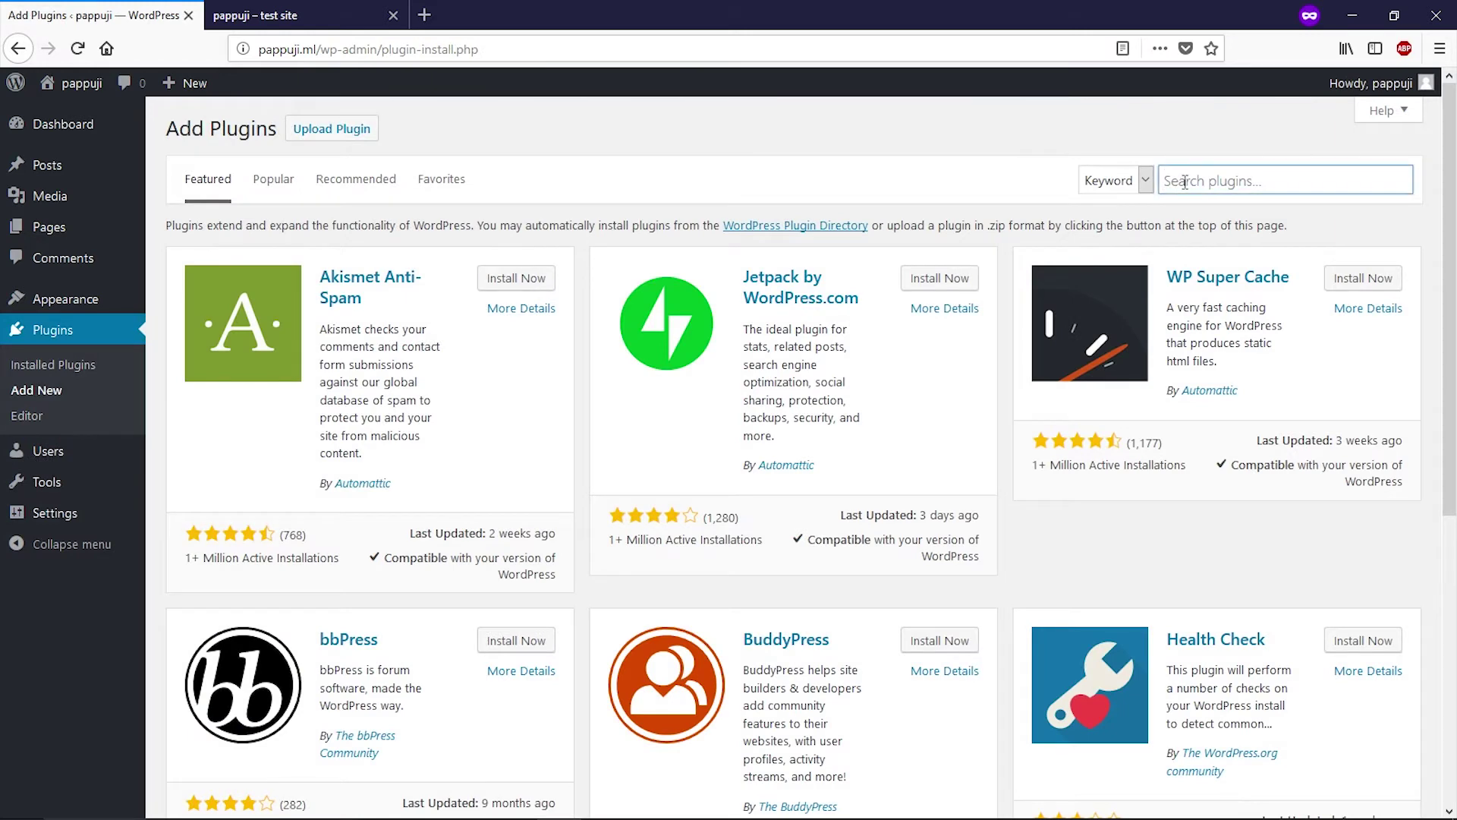
{"action": "type", "text": "brizy"}
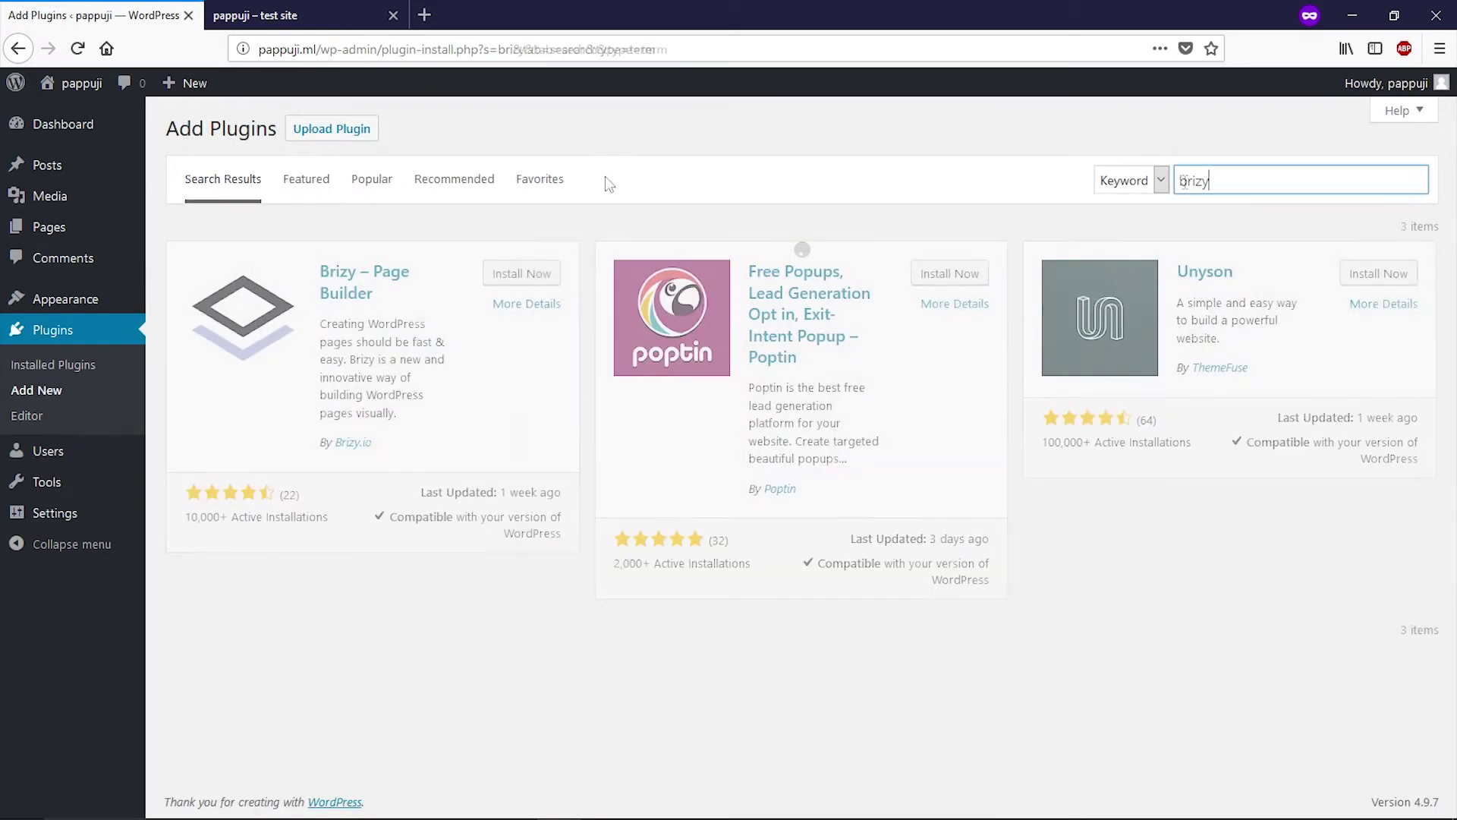
{"action": "left_click", "coordinate": [501, 279]}
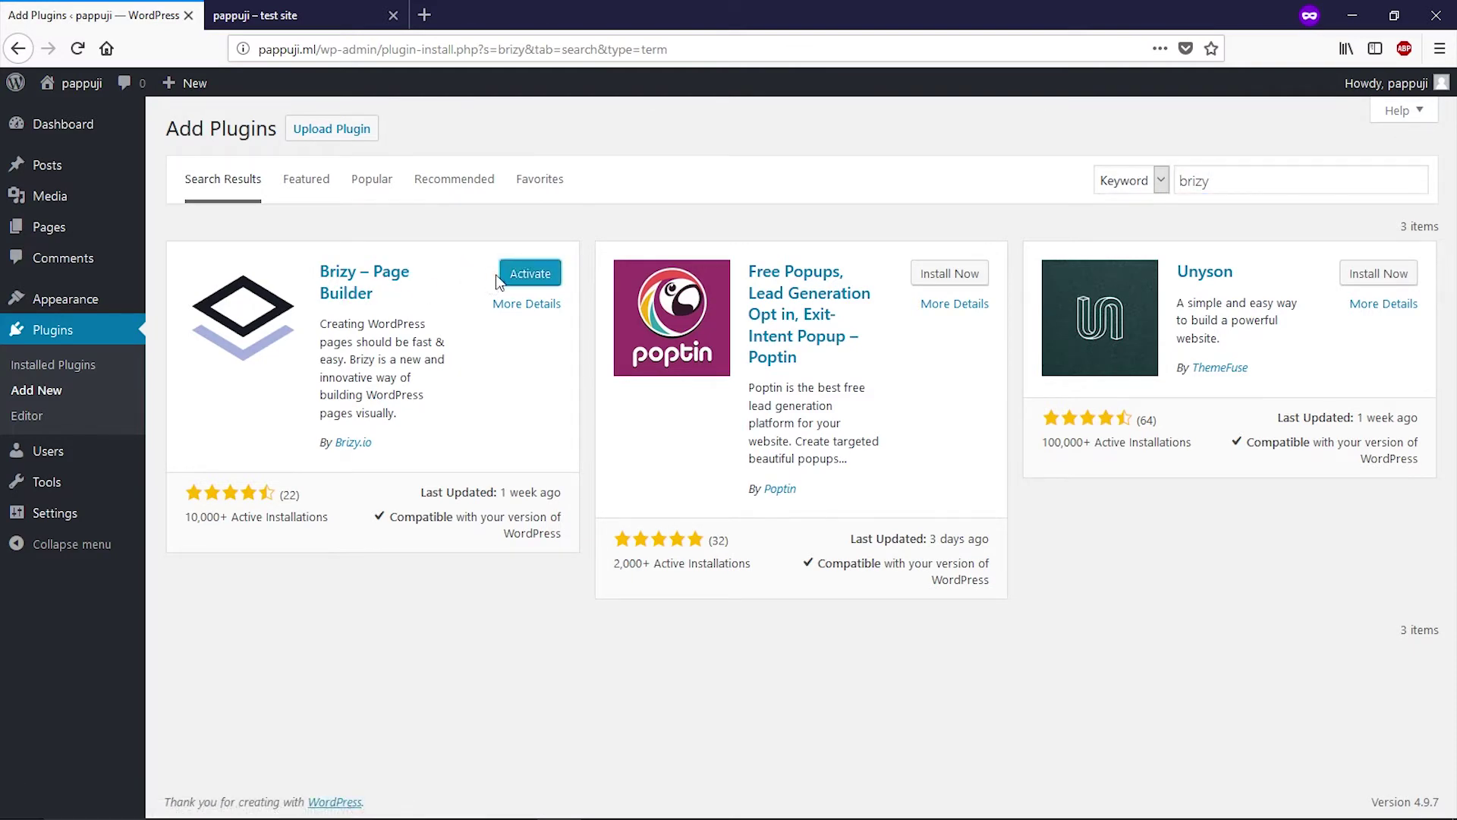
{"action": "left_click", "coordinate": [540, 279]}
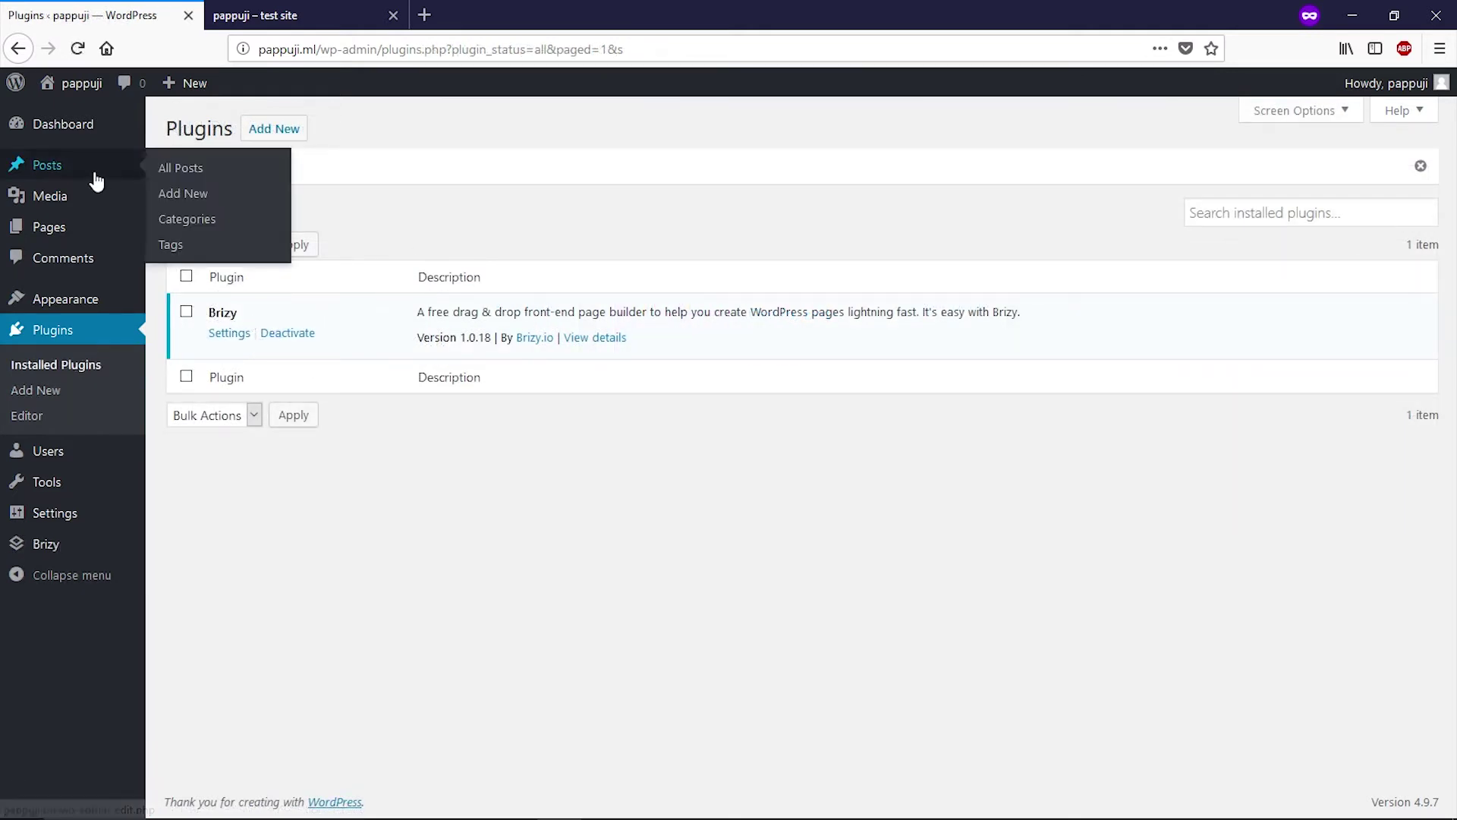
- Open the Home page for editing from the list of all pages and launch it in the Brizy editor
{"action": "mouse_move", "coordinate": [91, 225]}
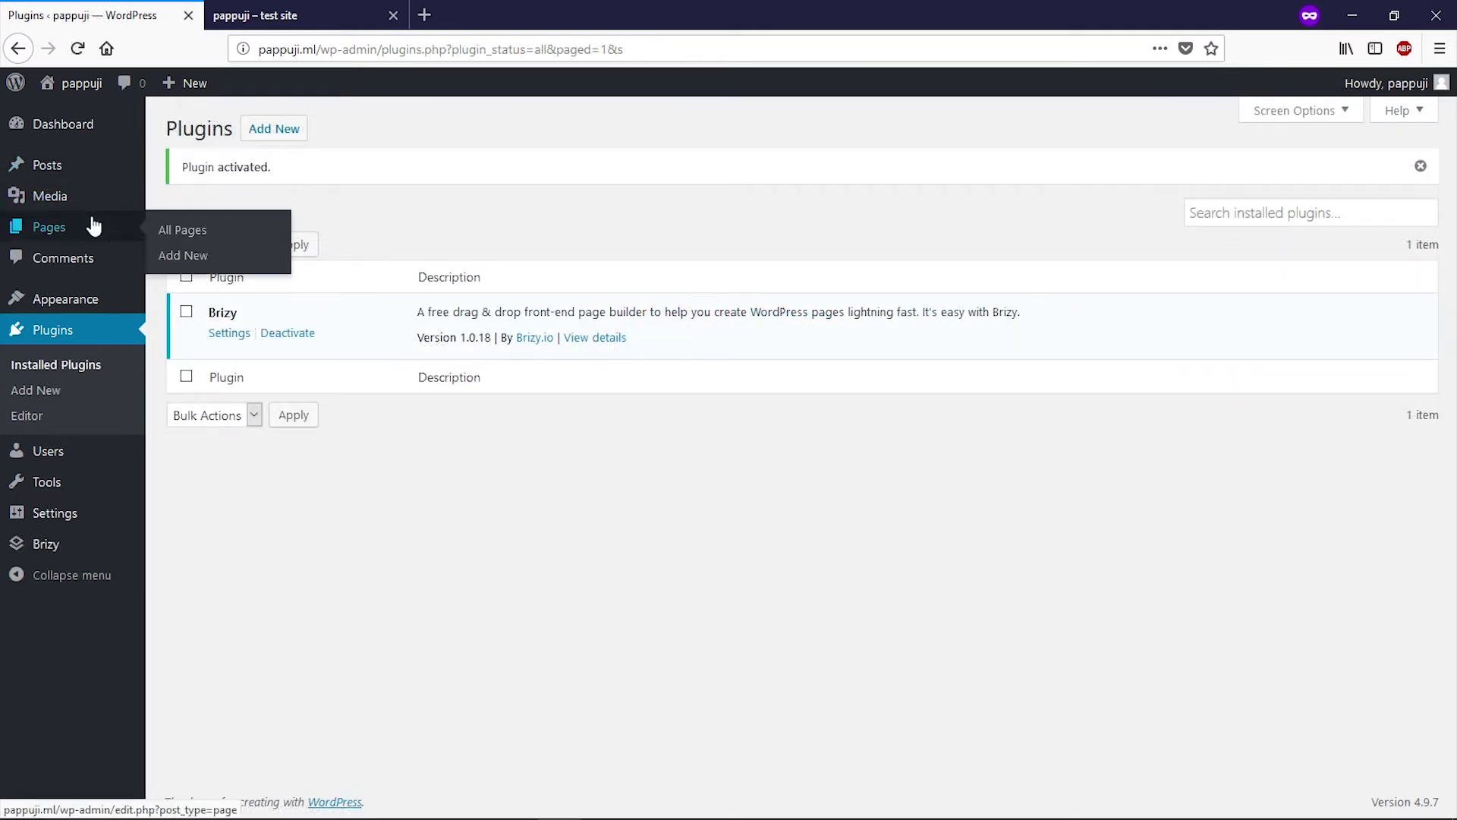
{"action": "left_click", "coordinate": [160, 230]}
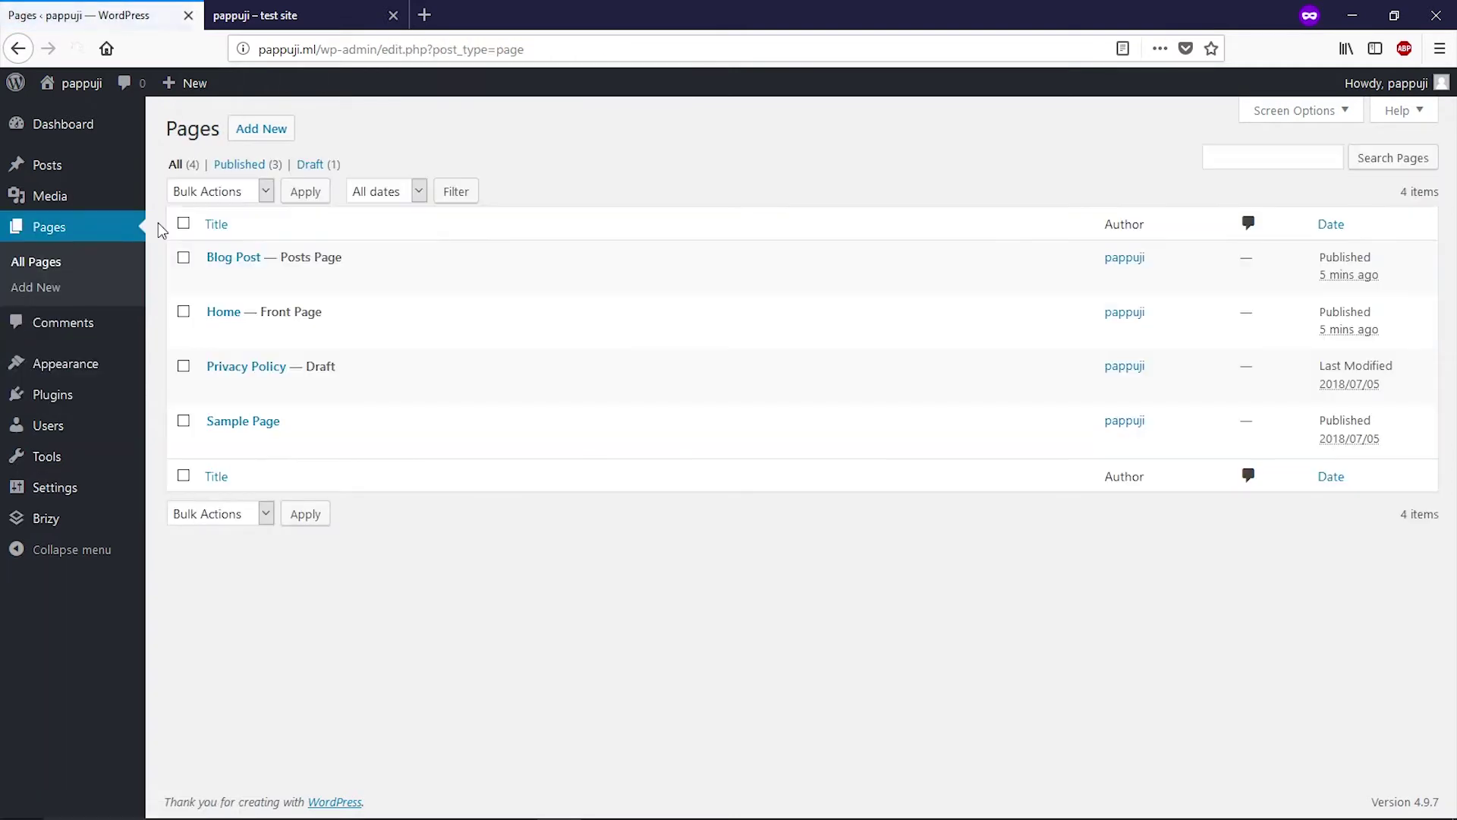
{"action": "mouse_move", "coordinate": [204, 316]}
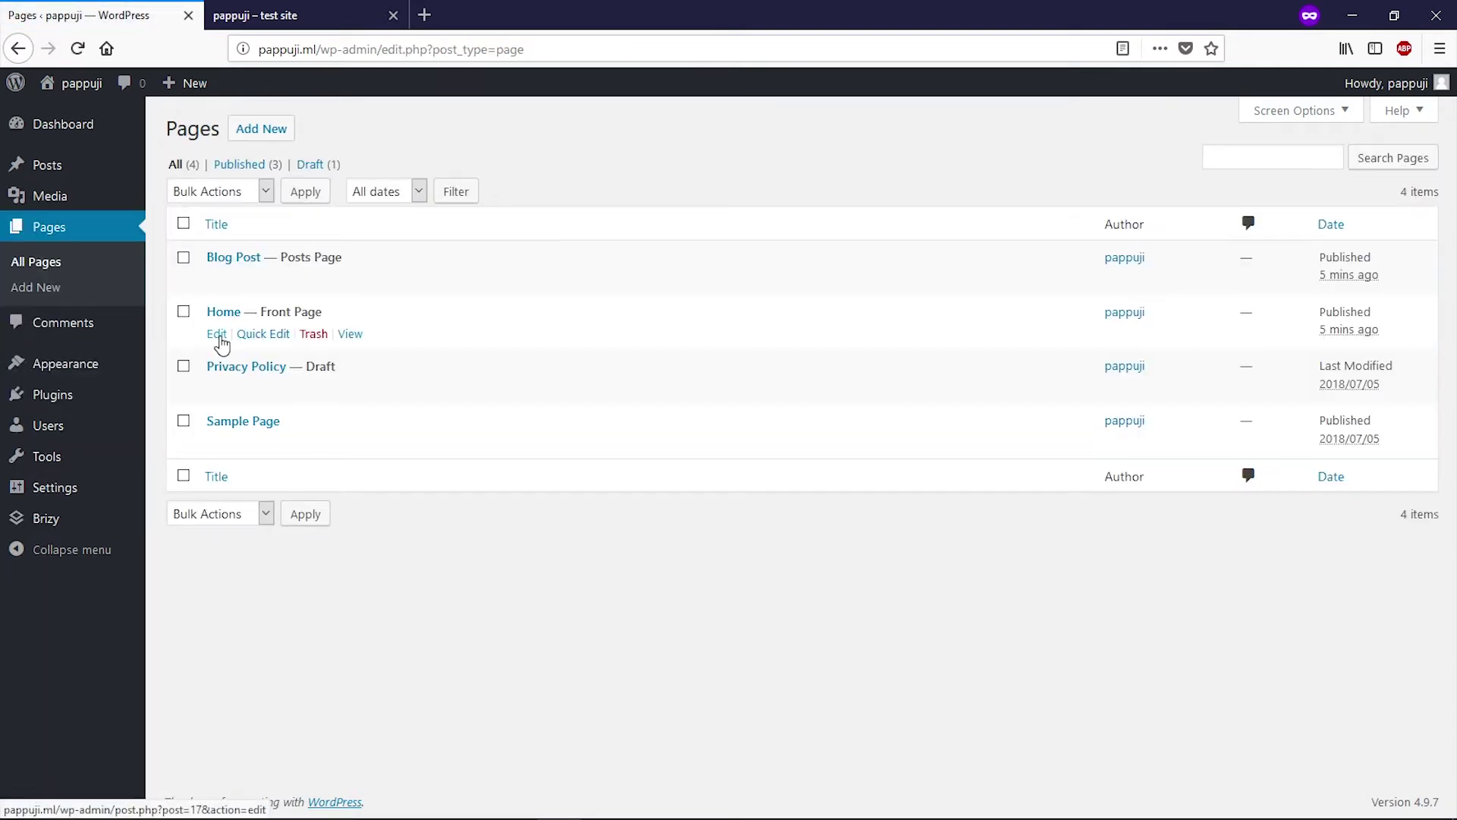
{"action": "left_click", "coordinate": [217, 335]}
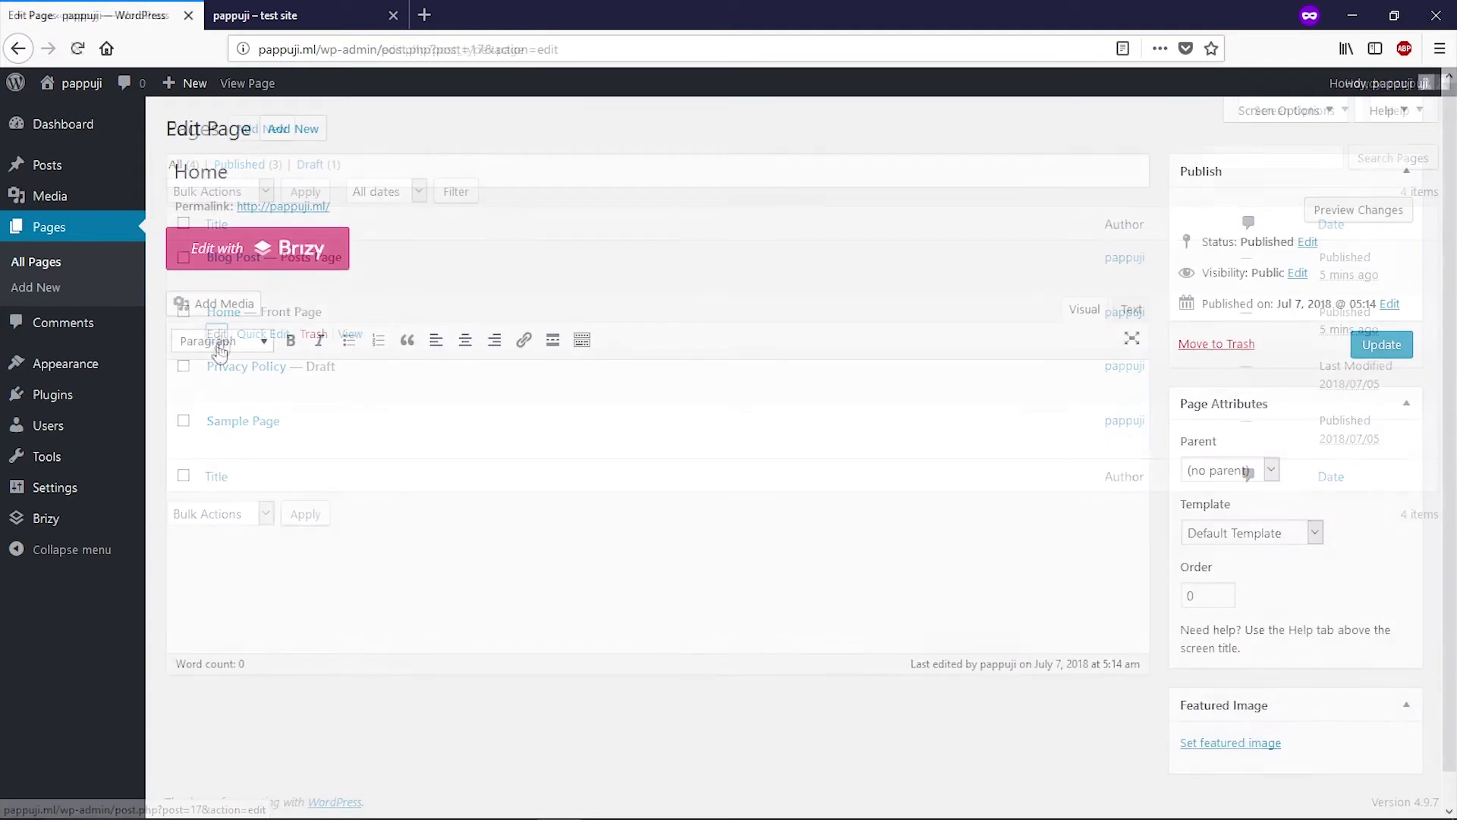
{"action": "left_click", "coordinate": [242, 260]}
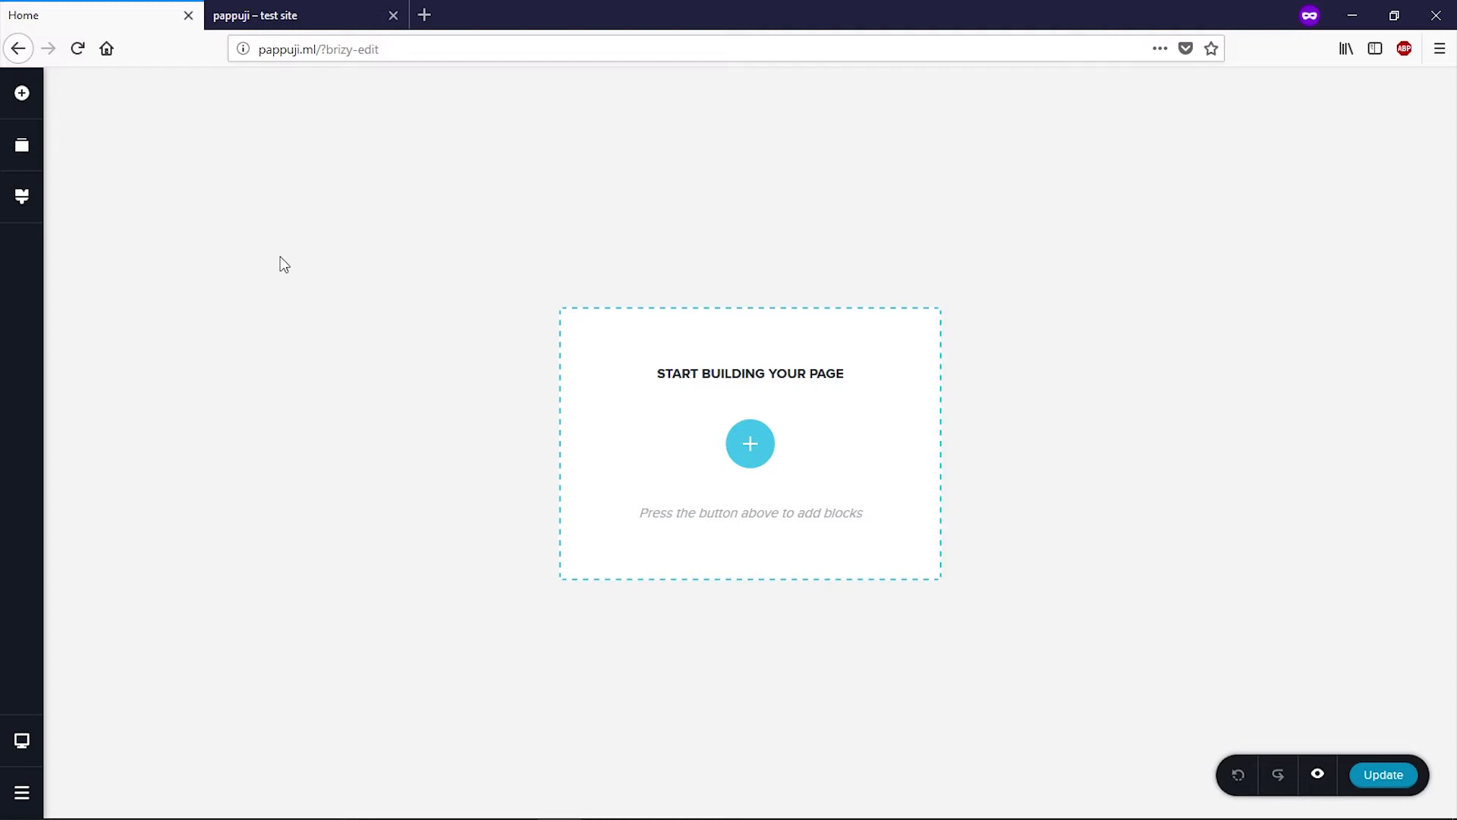
- Browse the light block designs across all categories and add the "Creating Stunning Websites Fast" camera-and-map header as the page's first block
{"action": "left_click", "coordinate": [751, 448]}
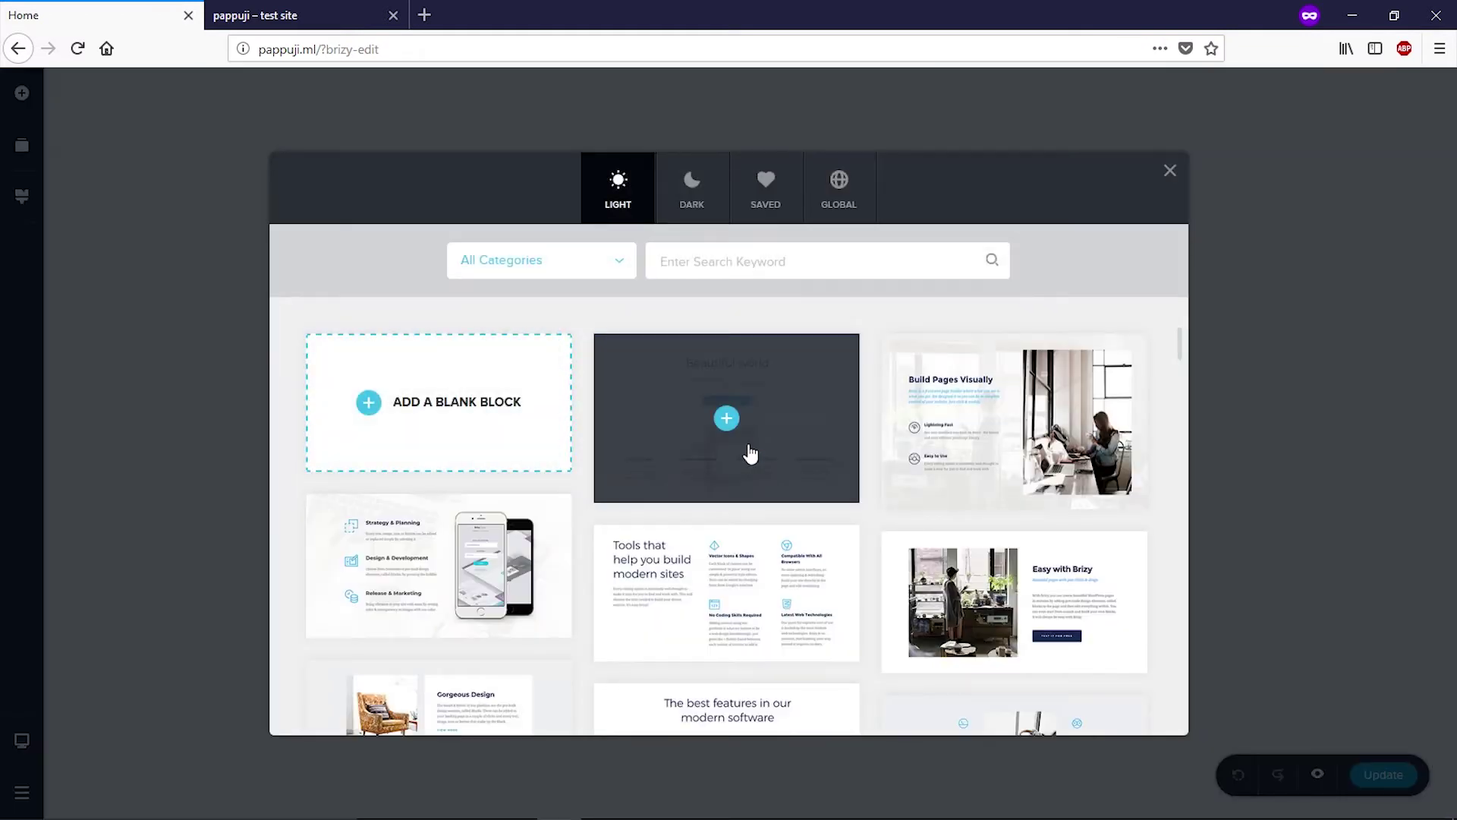
{"action": "left_click", "coordinate": [621, 266]}
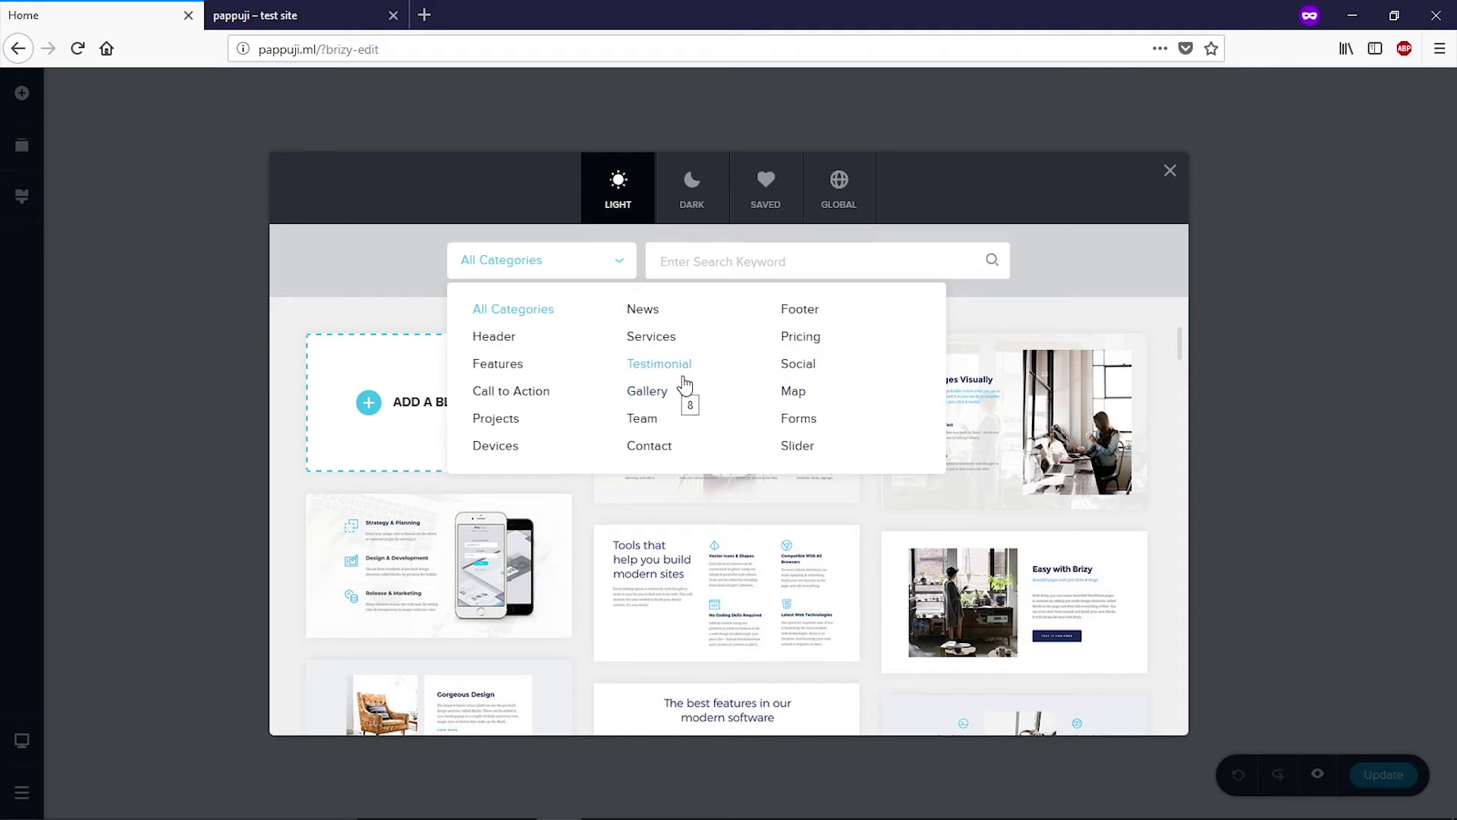
{"action": "left_click", "coordinate": [474, 307]}
{"action": "scroll", "coordinate": [643, 402], "scroll_direction": "down", "scroll_amount": 2}
{"action": "scroll", "coordinate": [643, 402], "scroll_direction": "down", "scroll_amount": 3}
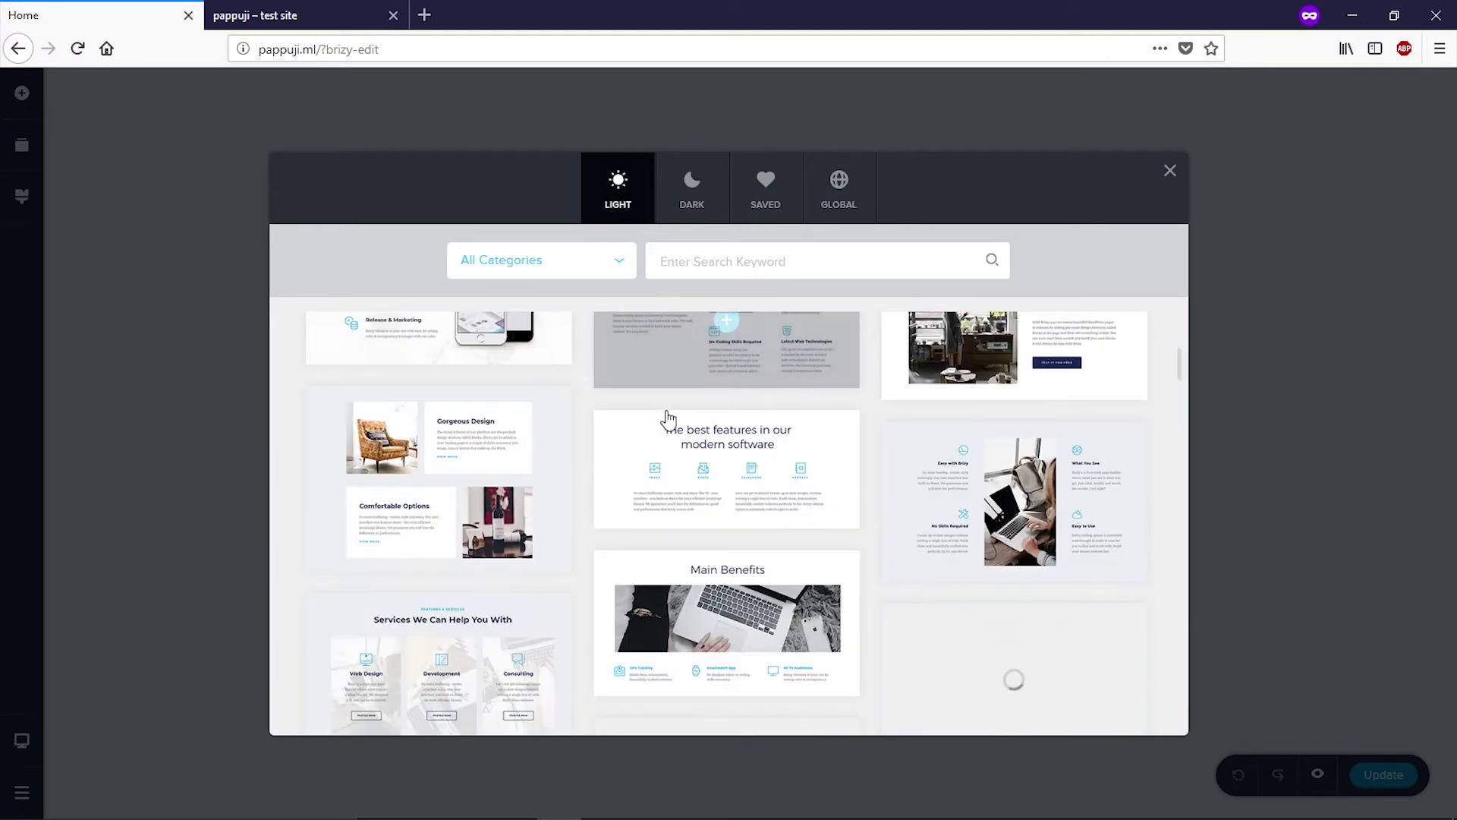
{"action": "scroll", "coordinate": [621, 453], "scroll_direction": "down", "scroll_amount": 4}
{"action": "scroll", "coordinate": [710, 488], "scroll_direction": "down", "scroll_amount": 10}
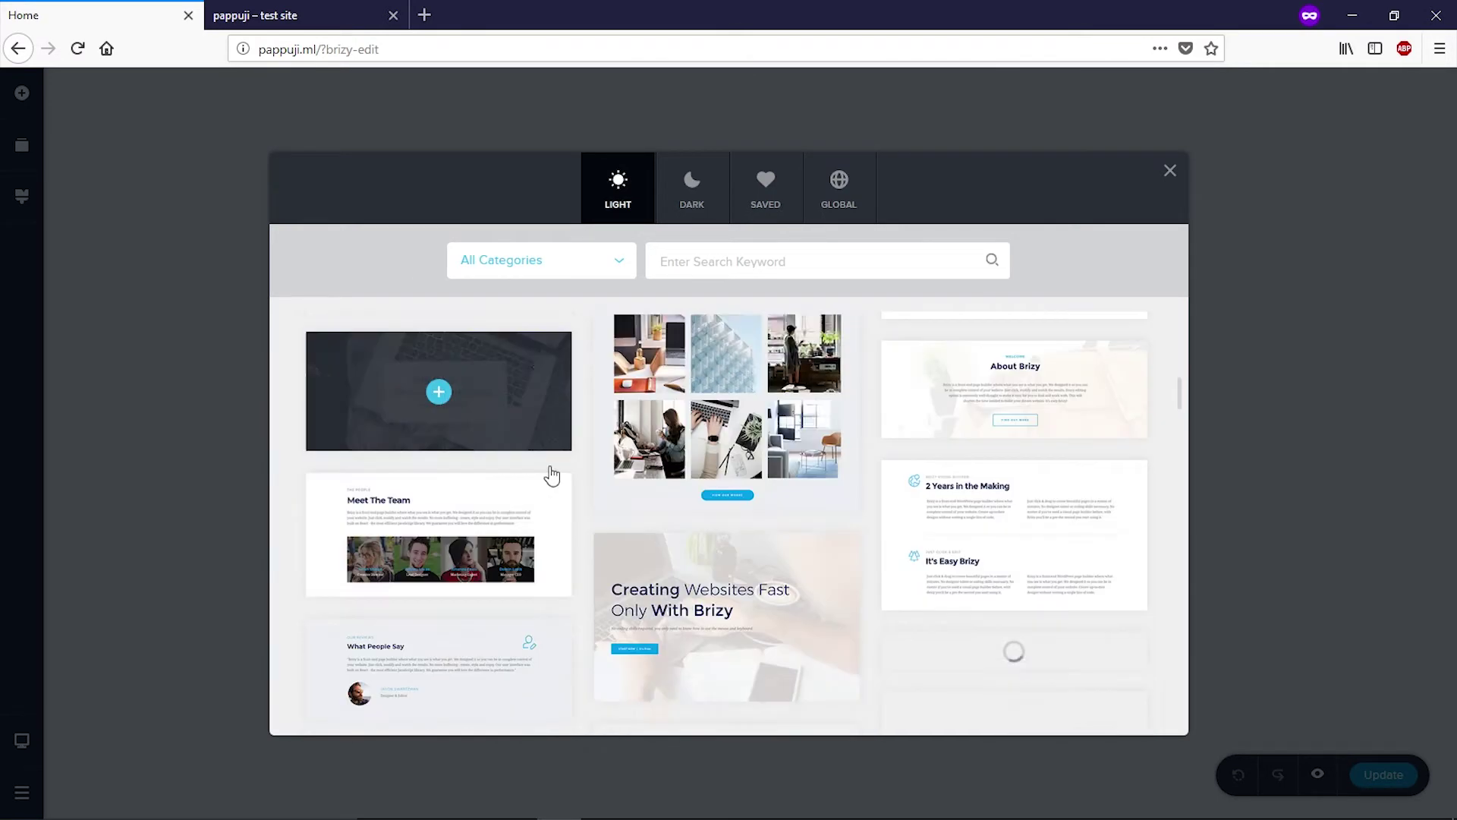
{"action": "scroll", "coordinate": [572, 468], "scroll_direction": "down", "scroll_amount": 4}
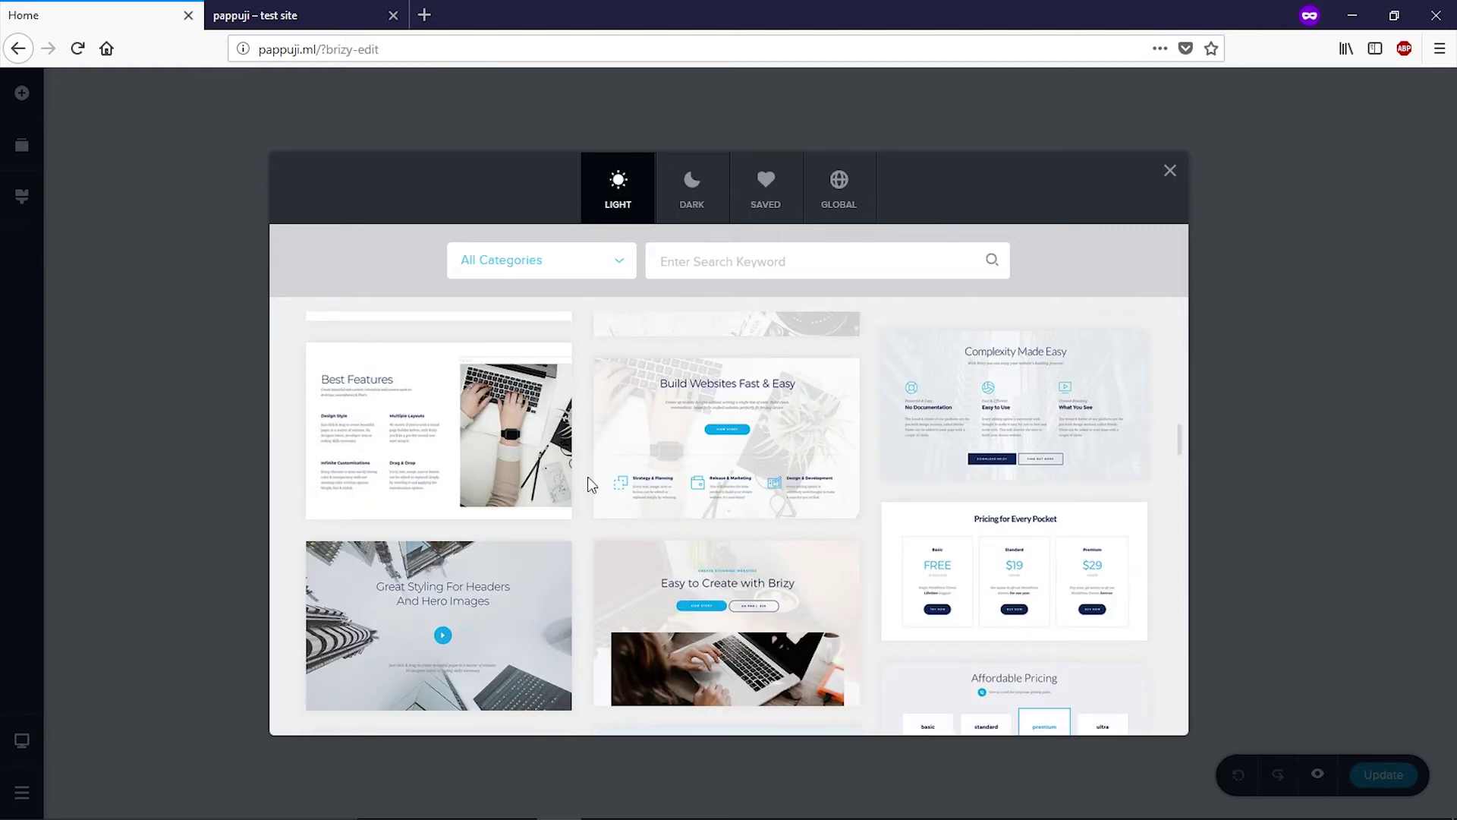
{"action": "scroll", "coordinate": [591, 484], "scroll_direction": "down", "scroll_amount": 2}
{"action": "scroll", "coordinate": [587, 477], "scroll_direction": "up", "scroll_amount": 15}
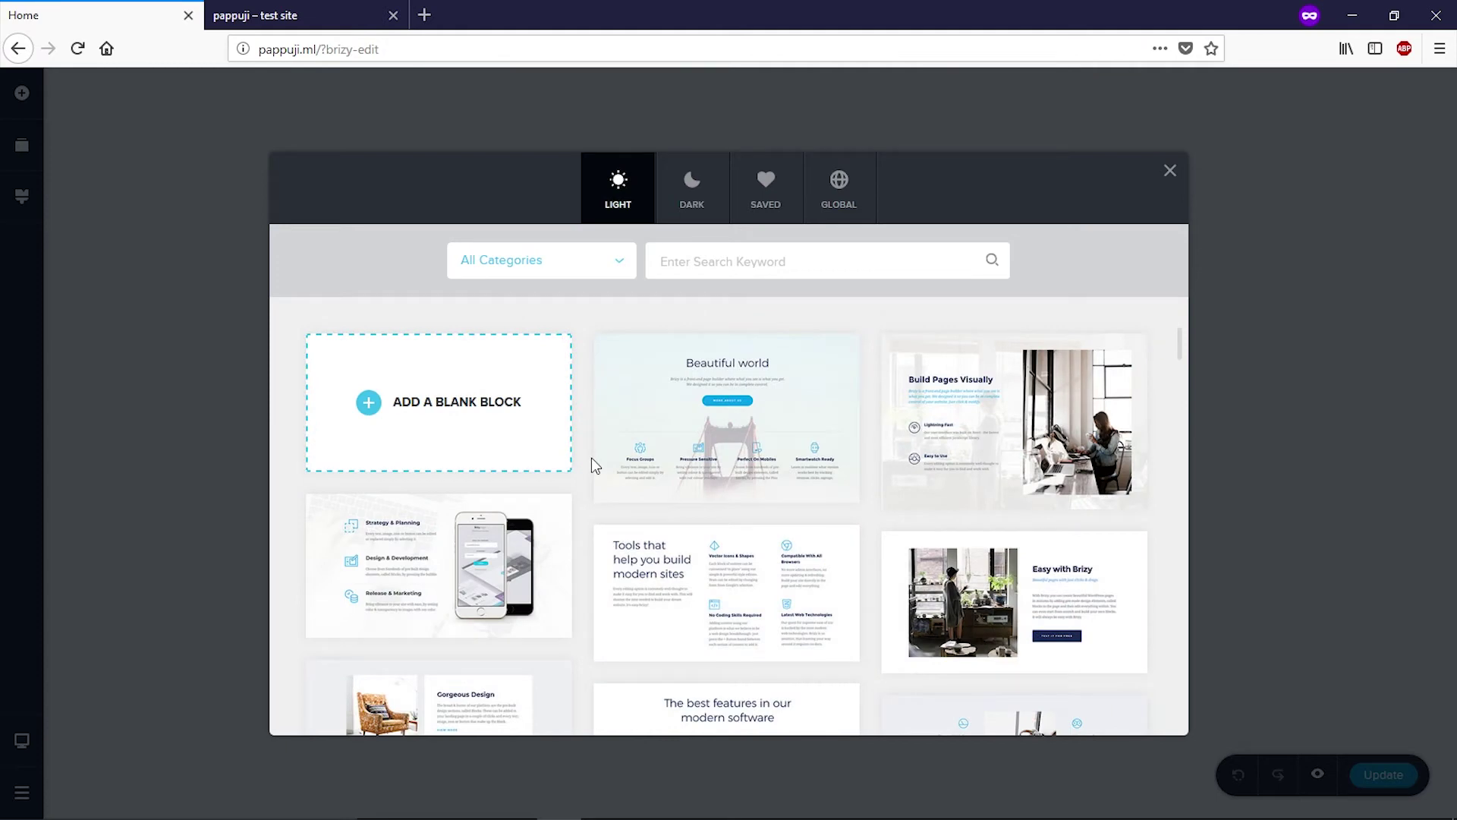
{"action": "scroll", "coordinate": [726, 471], "scroll_direction": "down", "scroll_amount": 5}
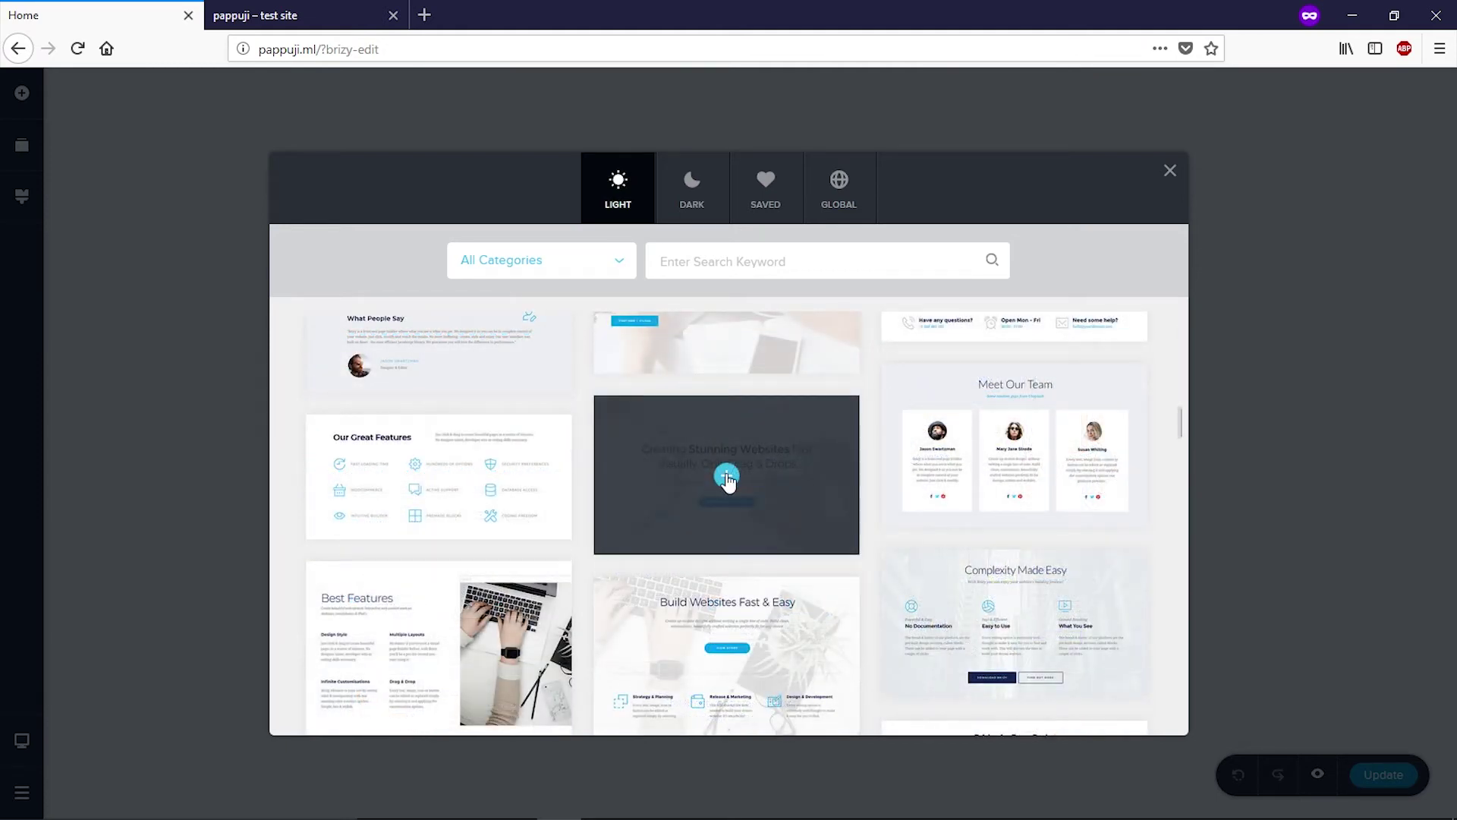
{"action": "left_click", "coordinate": [727, 476]}
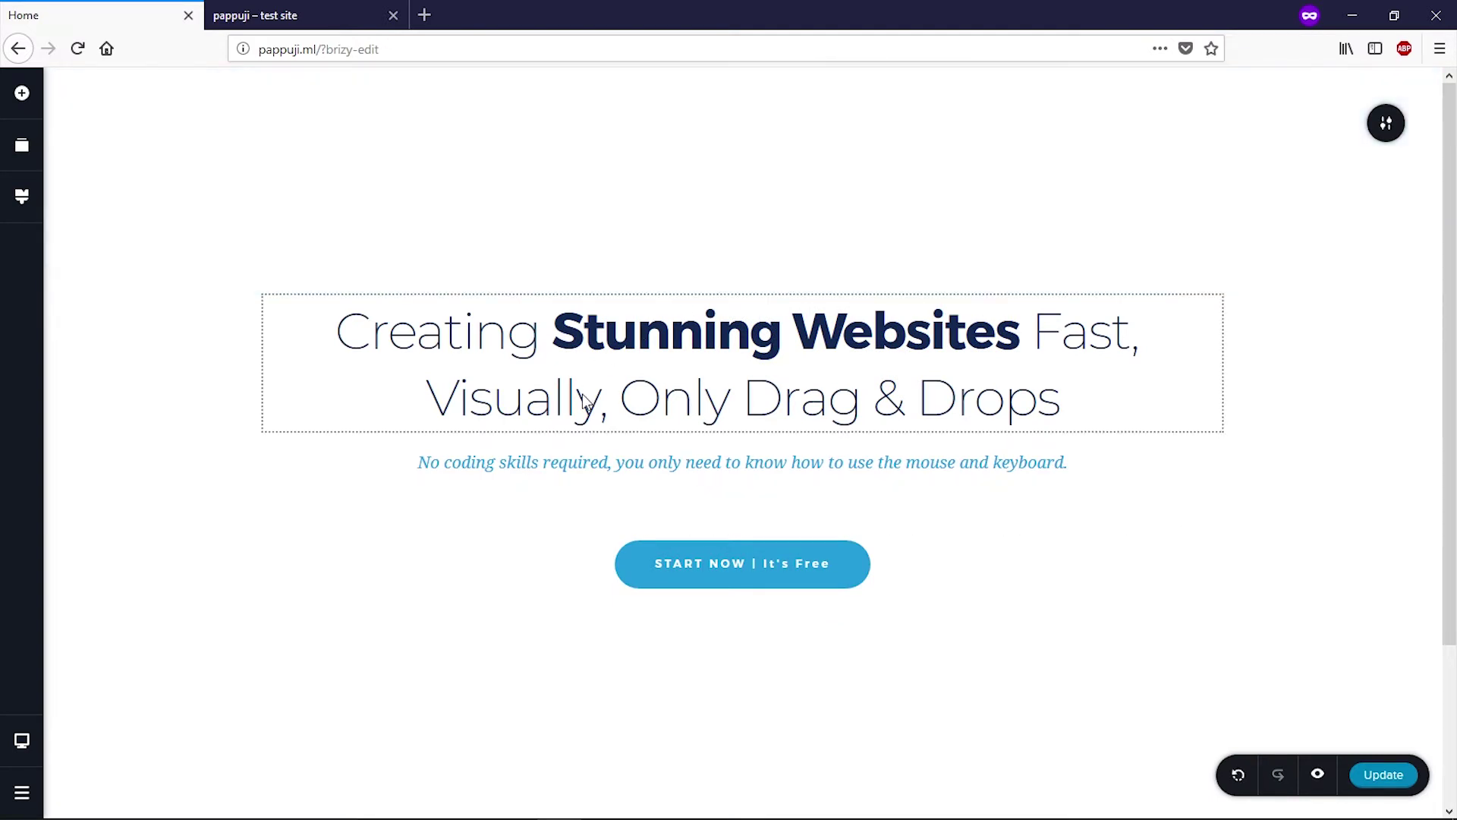
- Add the "Easy with Brizy" image-and-text block beneath the header block
{"action": "scroll", "coordinate": [591, 401], "scroll_direction": "down", "scroll_amount": 3}
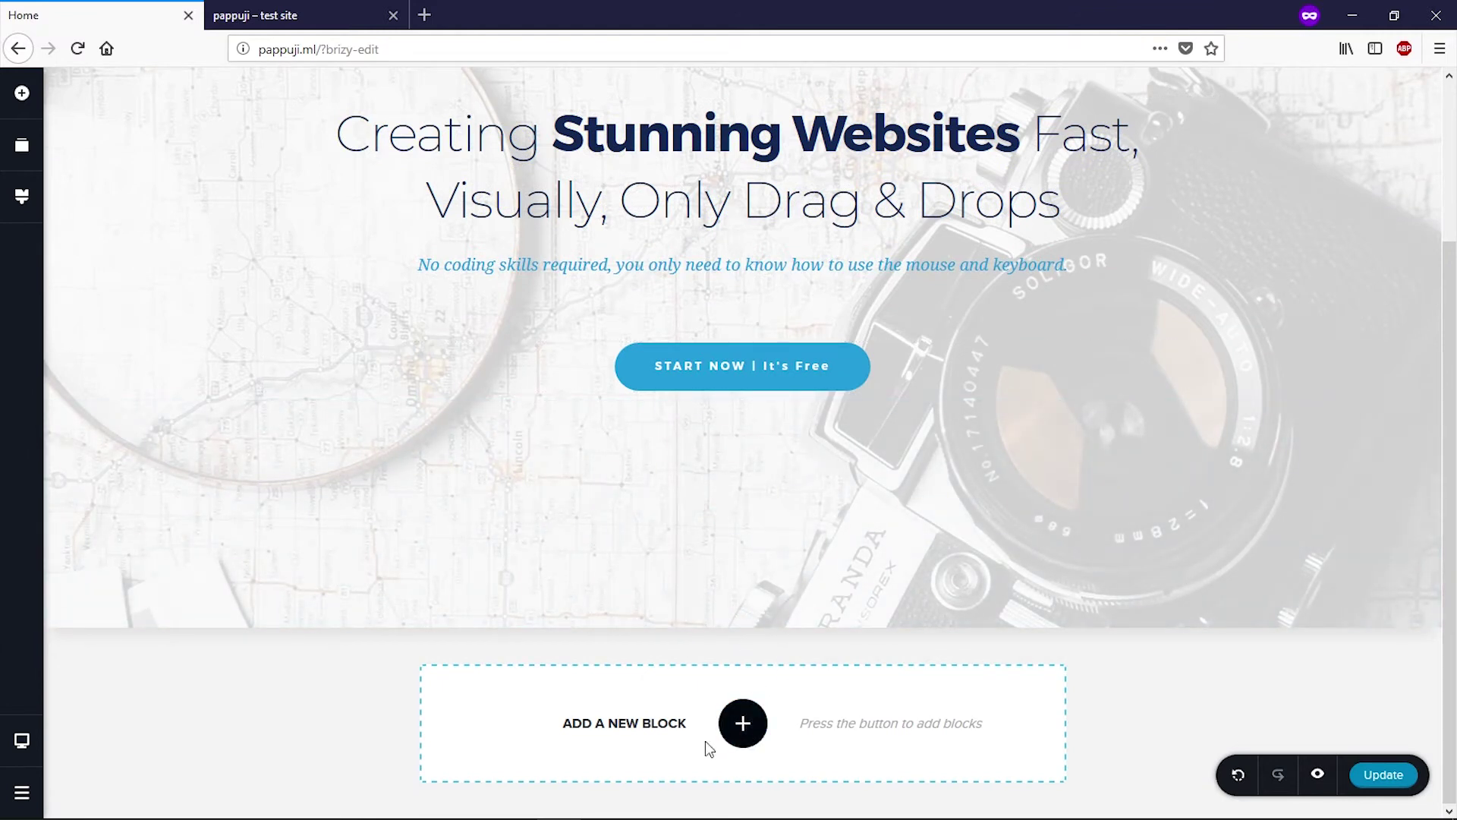
{"action": "left_click", "coordinate": [744, 728]}
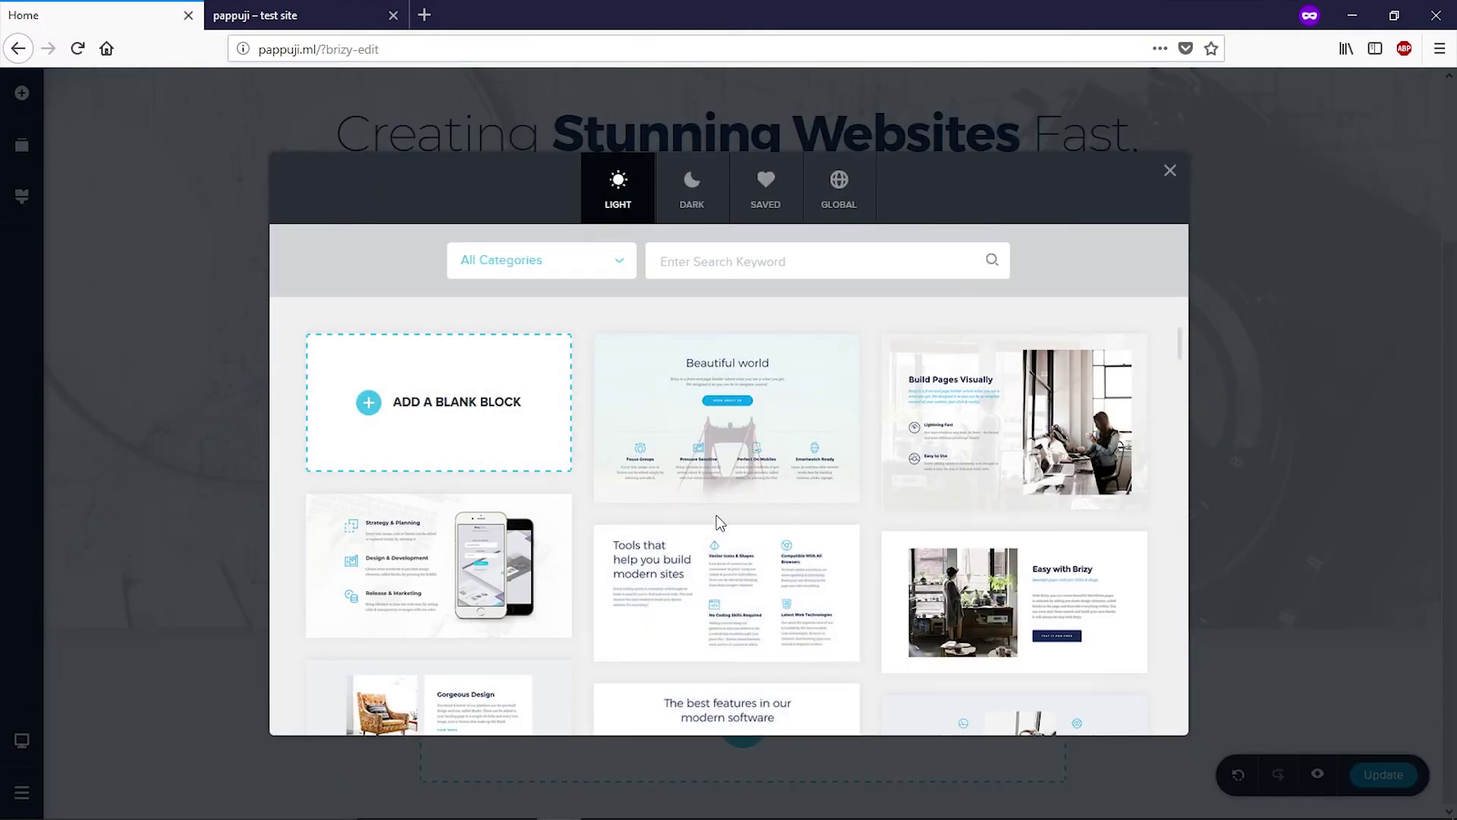
{"action": "scroll", "coordinate": [717, 528], "scroll_direction": "down", "scroll_amount": 1}
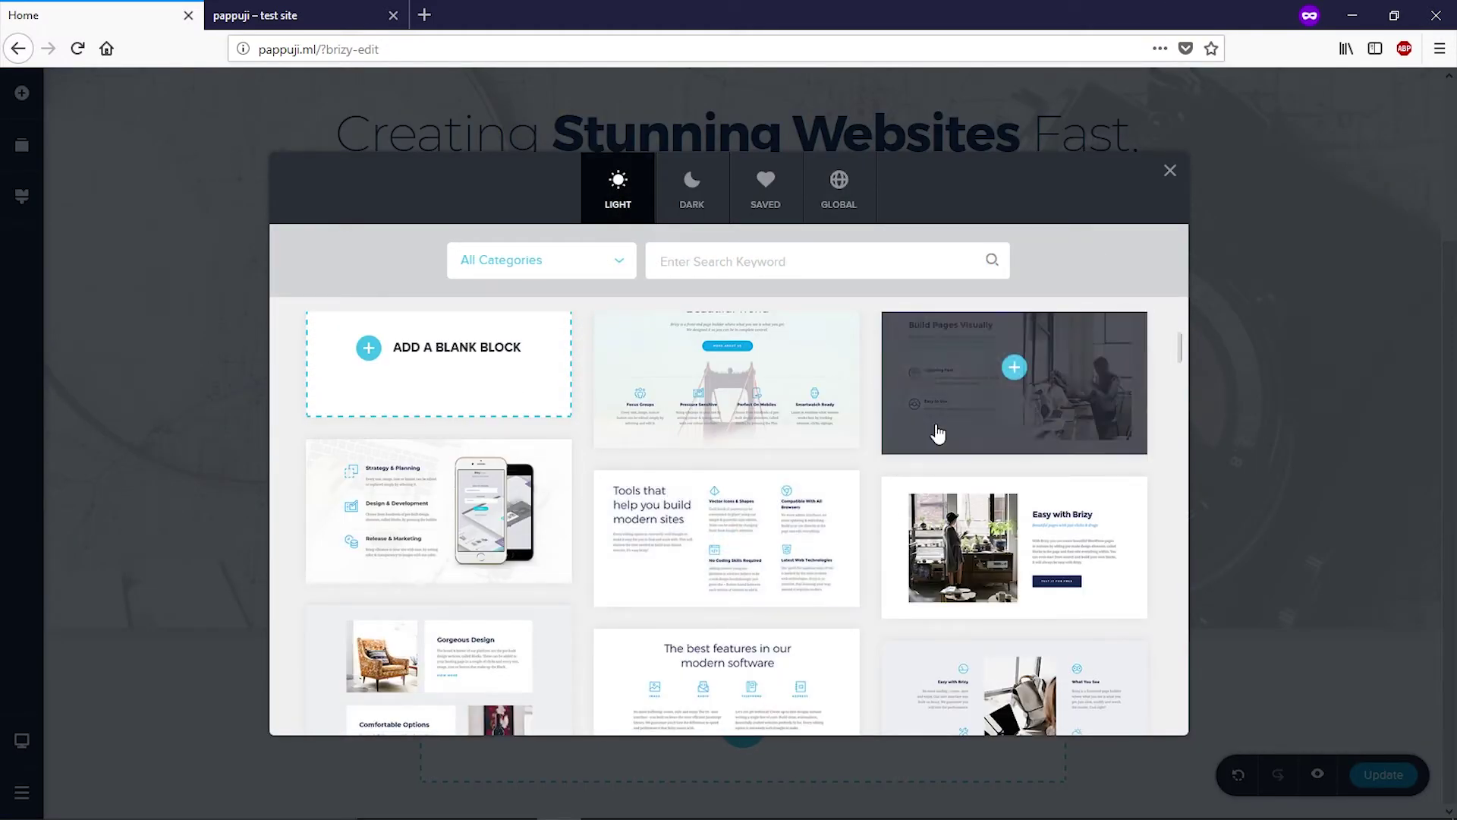
{"action": "left_click", "coordinate": [1014, 548]}
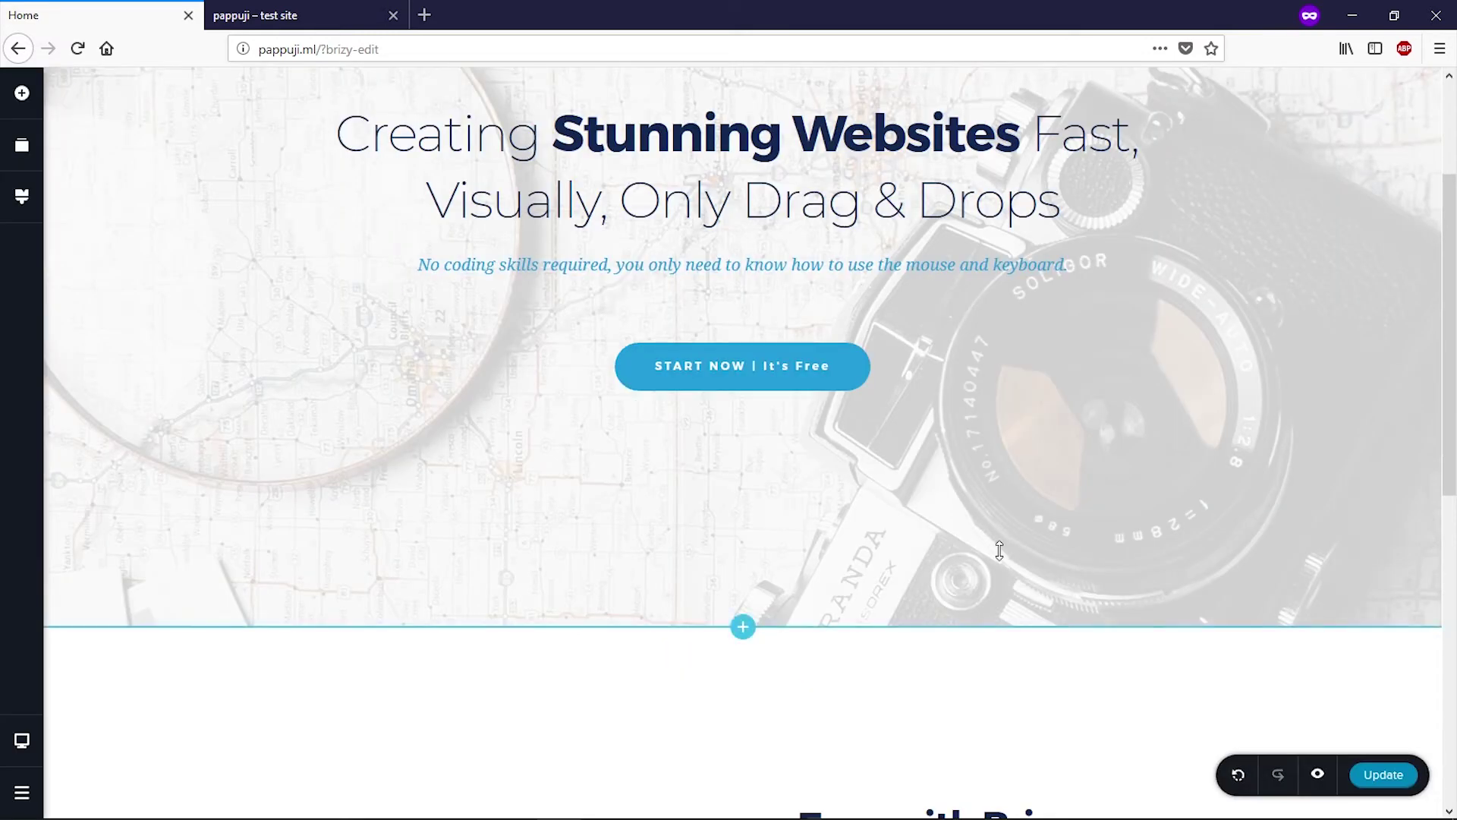
- Add the "Meet Our Team" block with three member cards beneath the "Easy with Brizy" block
{"action": "scroll", "coordinate": [809, 513], "scroll_direction": "down", "scroll_amount": 2}
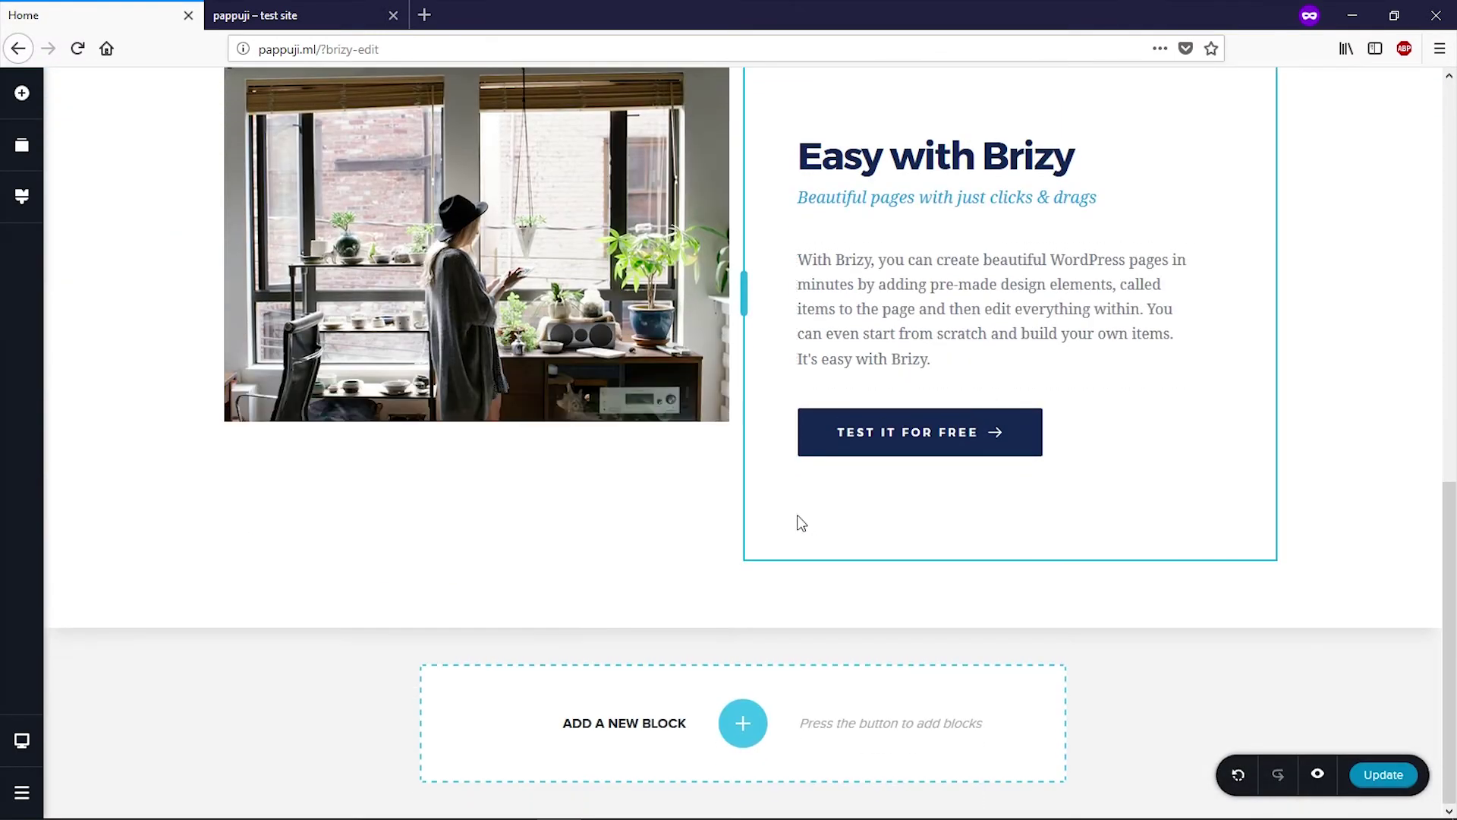
{"action": "left_click", "coordinate": [749, 730]}
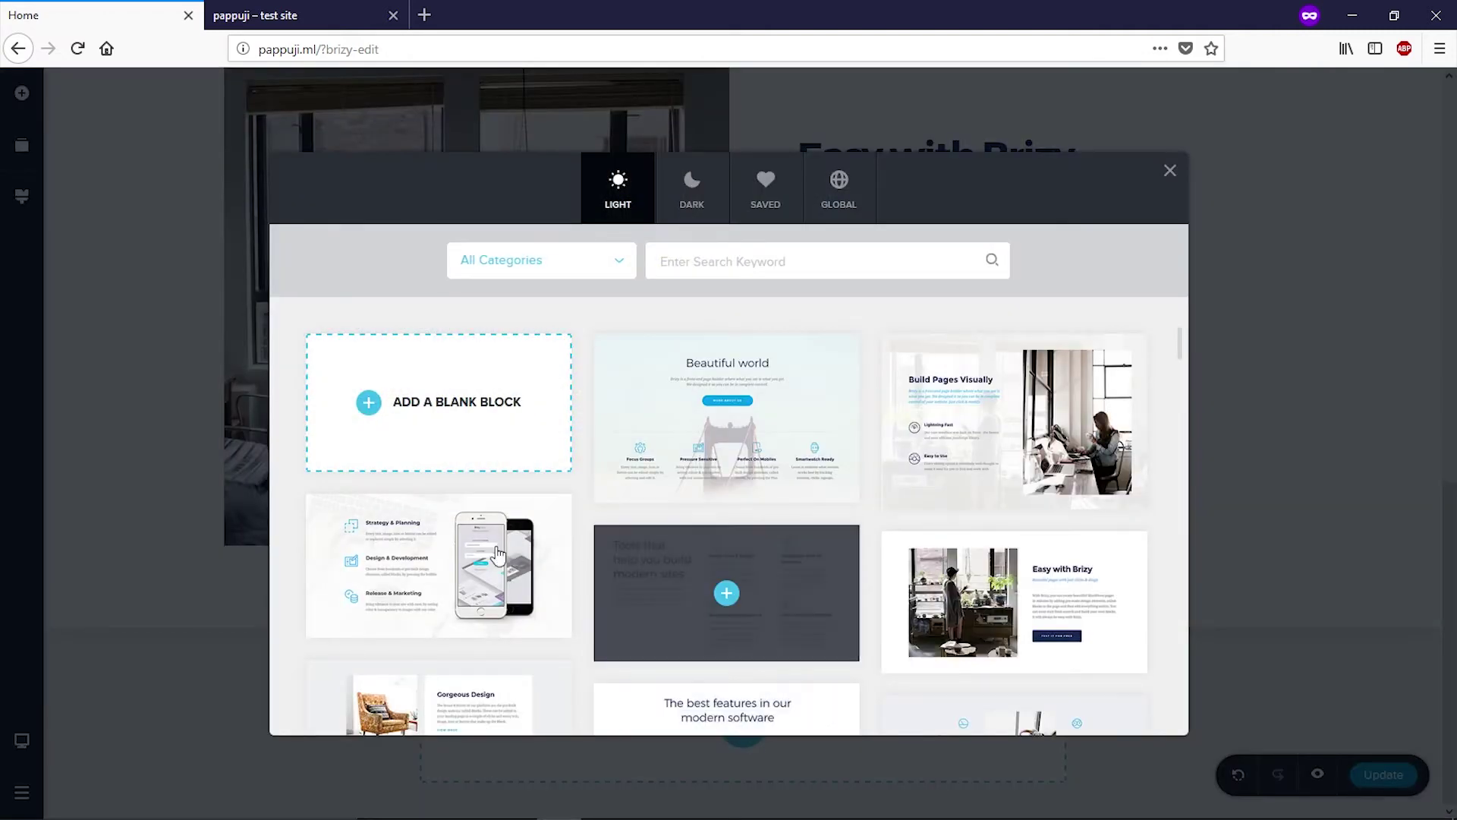
{"action": "scroll", "coordinate": [497, 558], "scroll_direction": "down", "scroll_amount": 2}
{"action": "scroll", "coordinate": [496, 556], "scroll_direction": "down", "scroll_amount": 5}
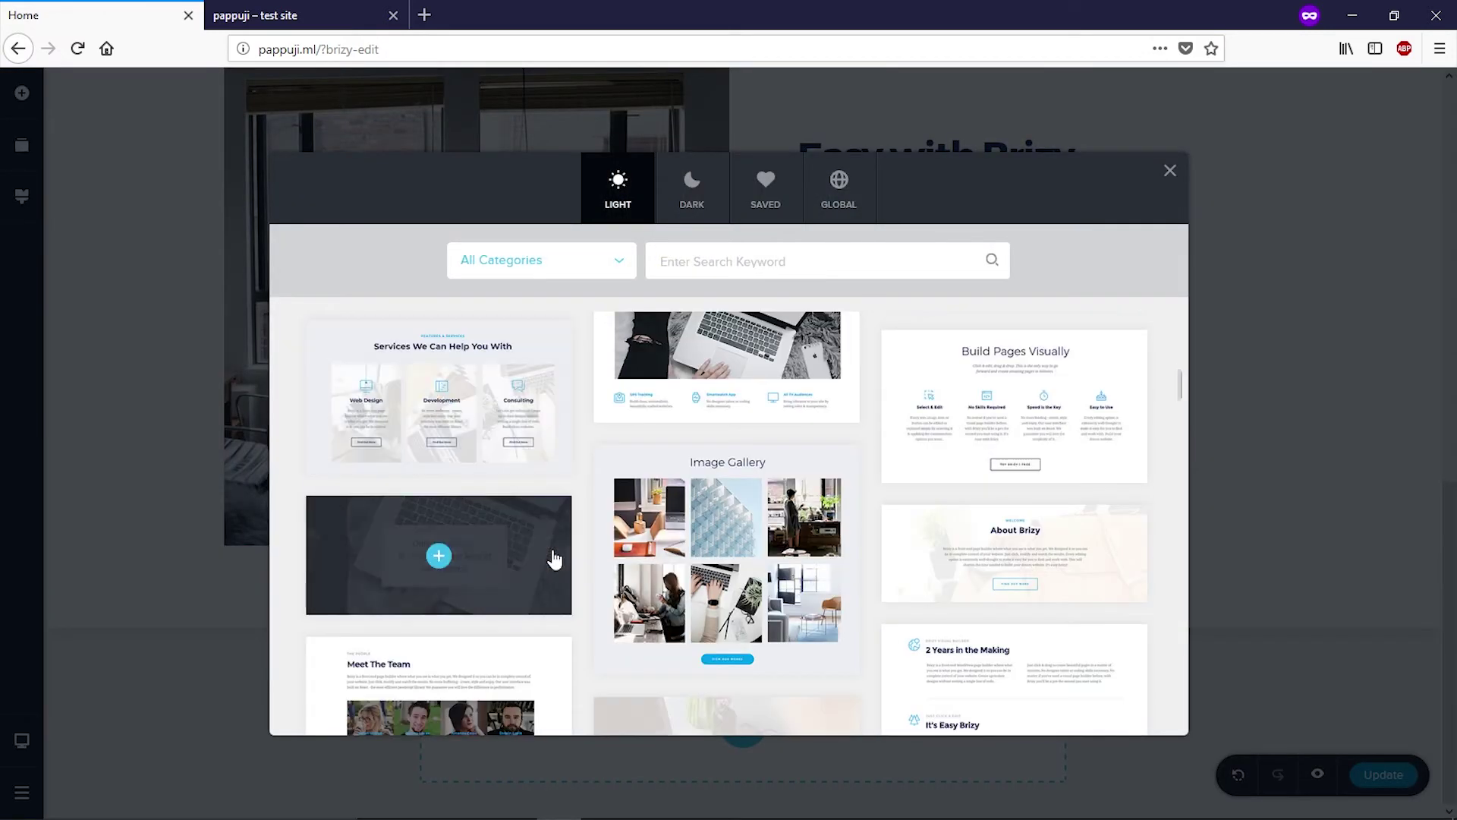
{"action": "scroll", "coordinate": [589, 487], "scroll_direction": "down", "scroll_amount": 5}
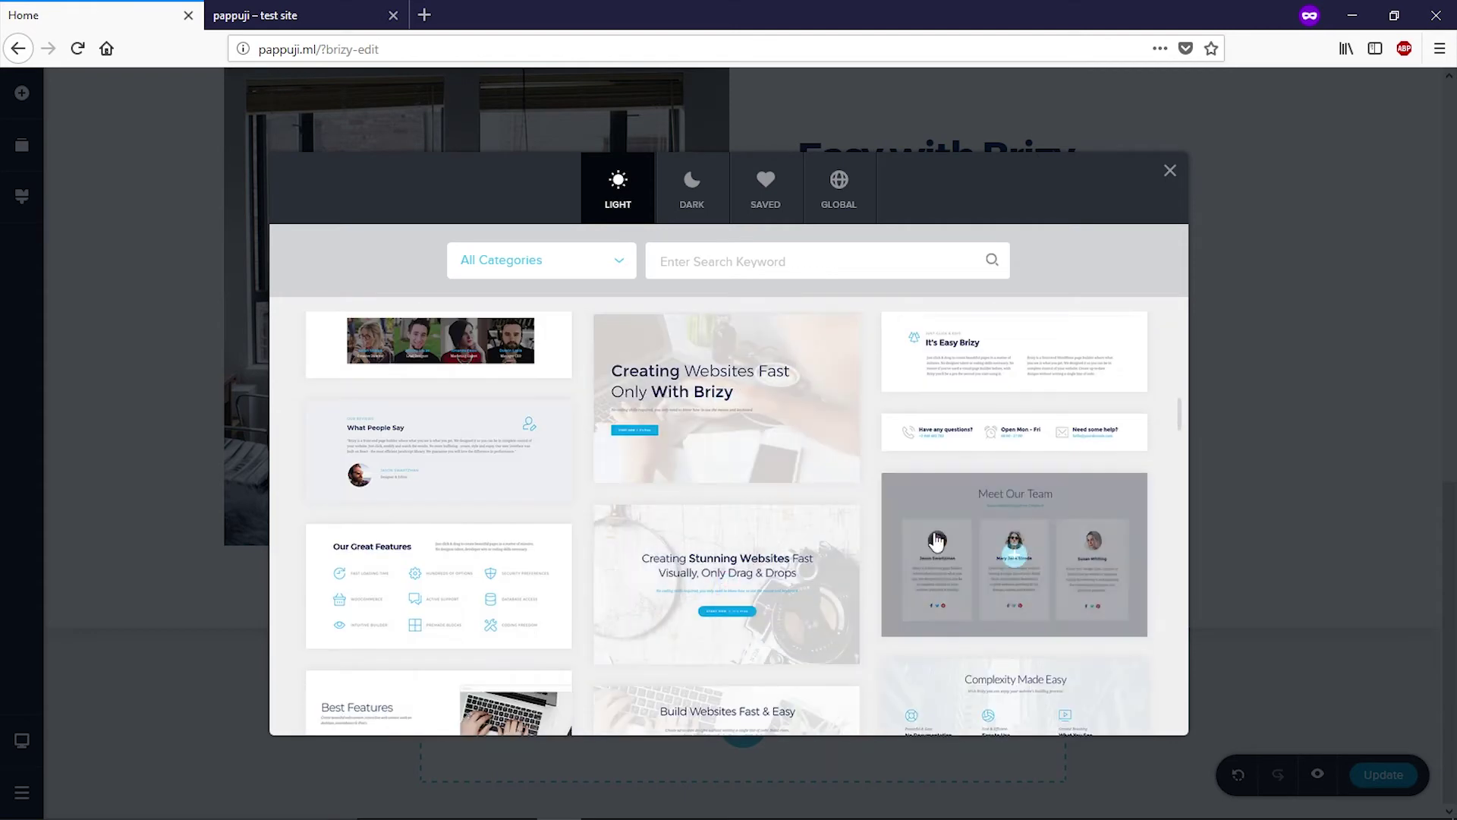
{"action": "left_click", "coordinate": [1012, 556]}
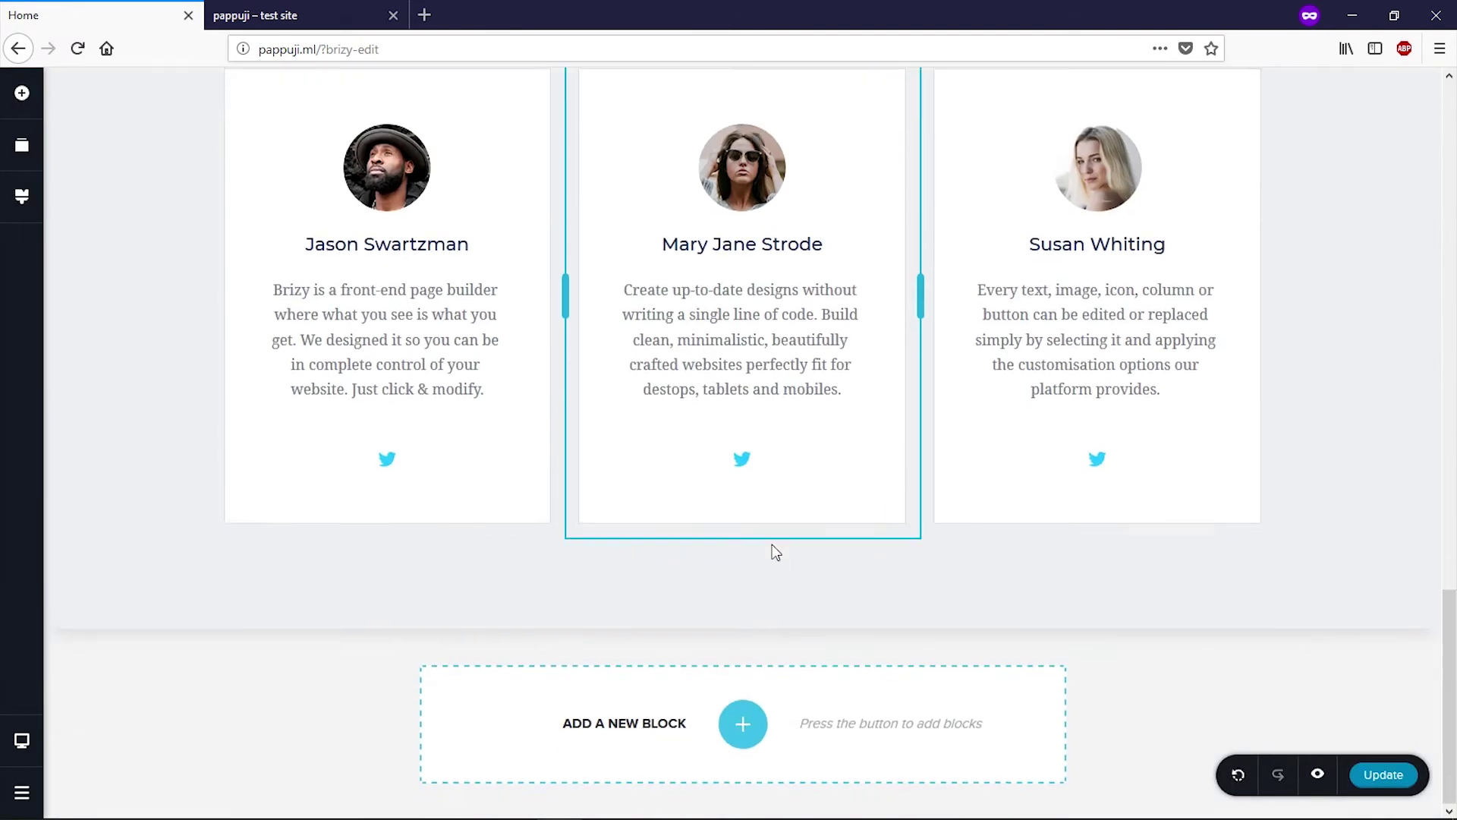
- Filter the block library to the Forms category and add the "Contact Us" form block beneath the team section
{"action": "left_click", "coordinate": [750, 727]}
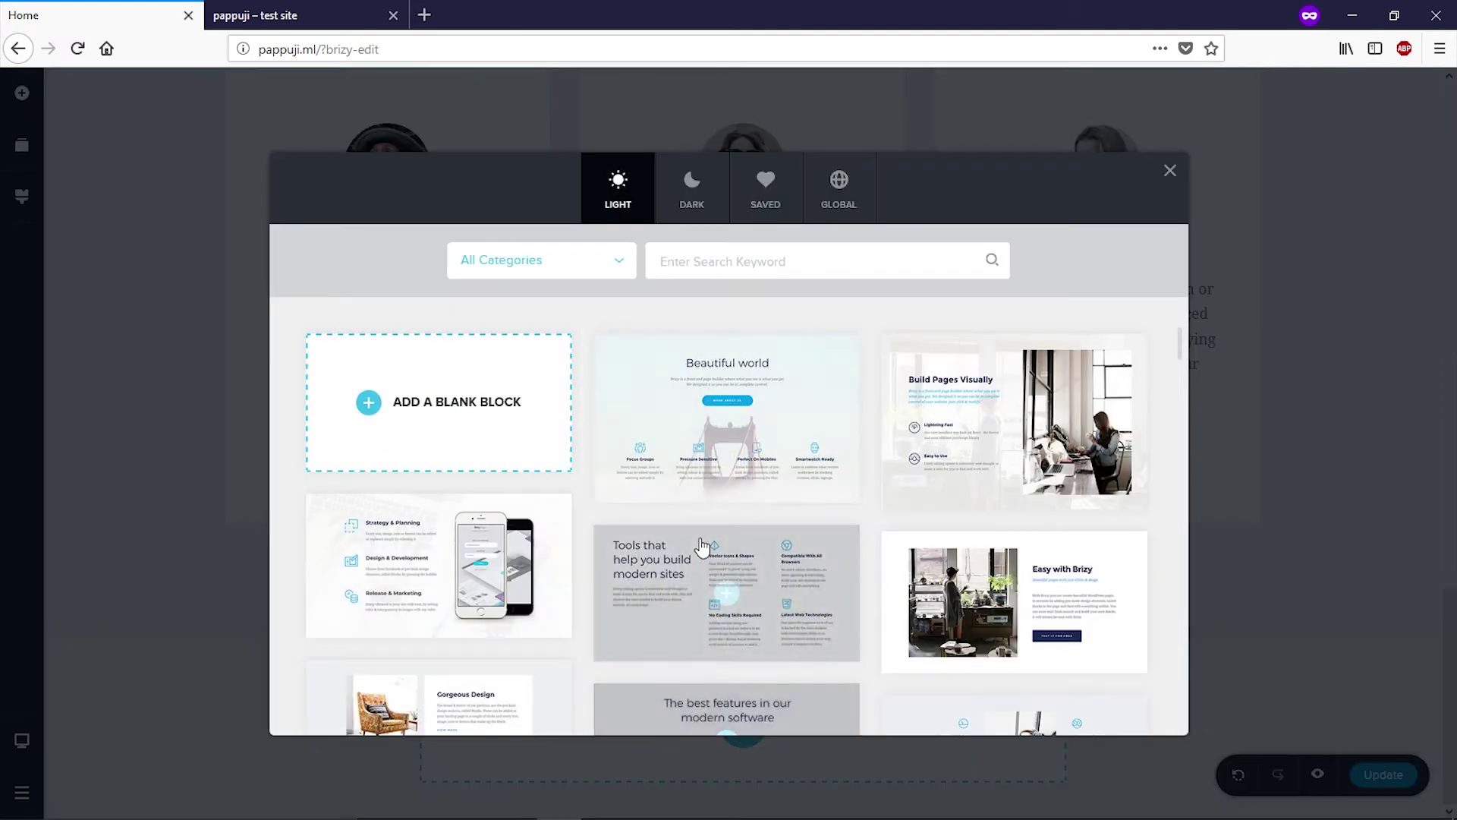
{"action": "scroll", "coordinate": [718, 478], "scroll_direction": "down", "scroll_amount": 5}
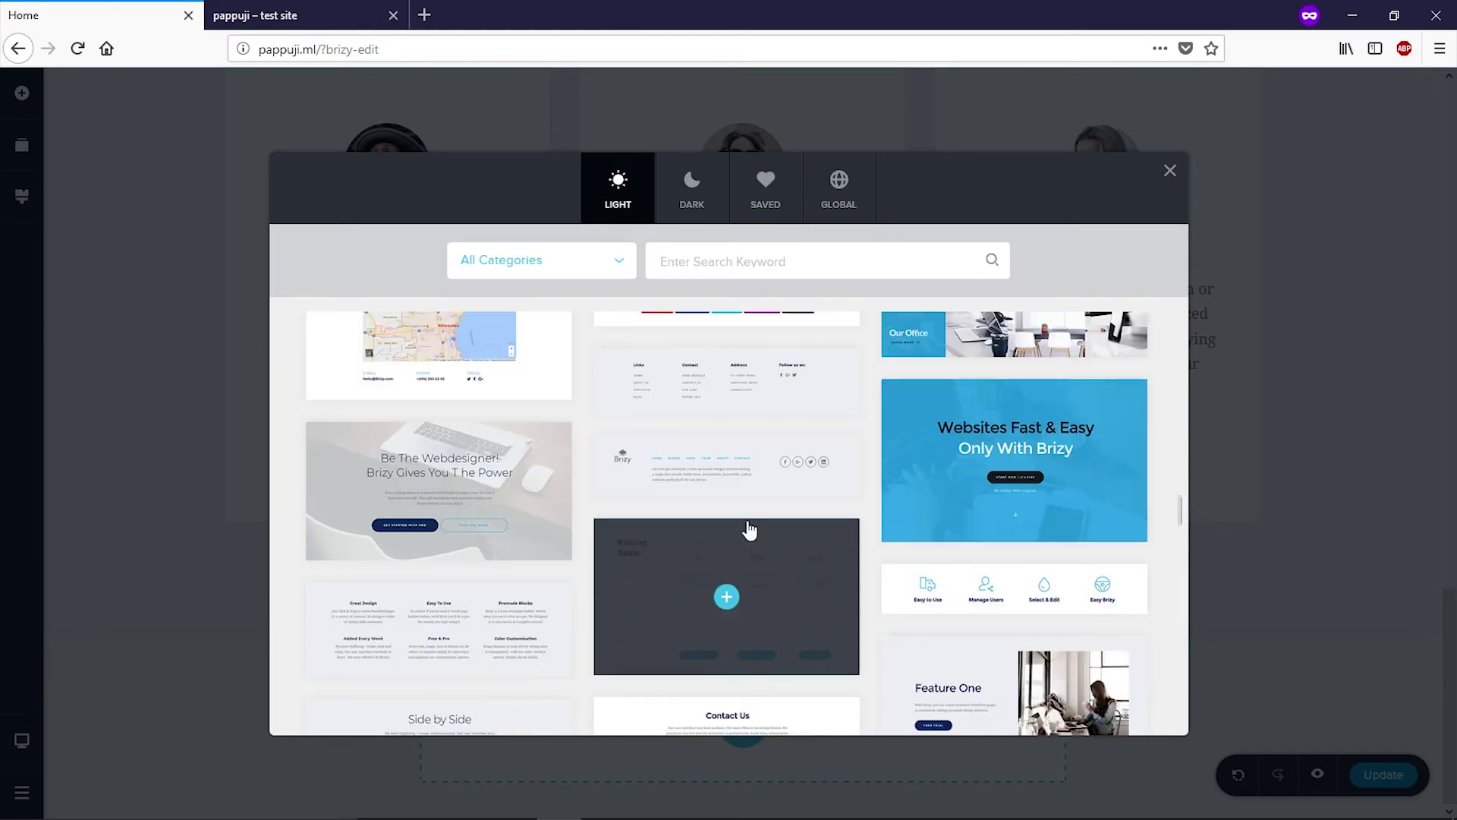
{"action": "left_click", "coordinate": [618, 258]}
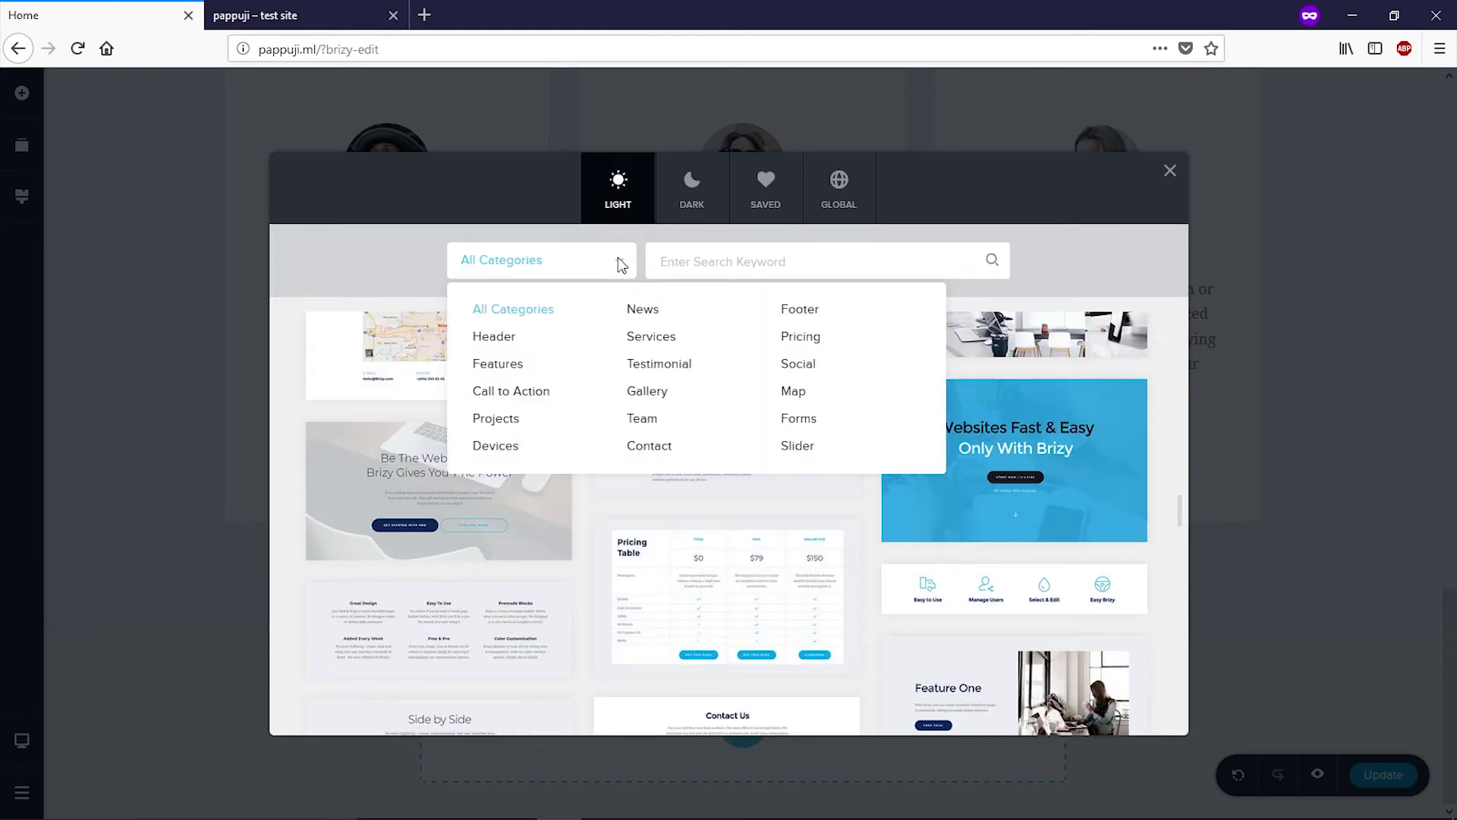
{"action": "left_click", "coordinate": [798, 419]}
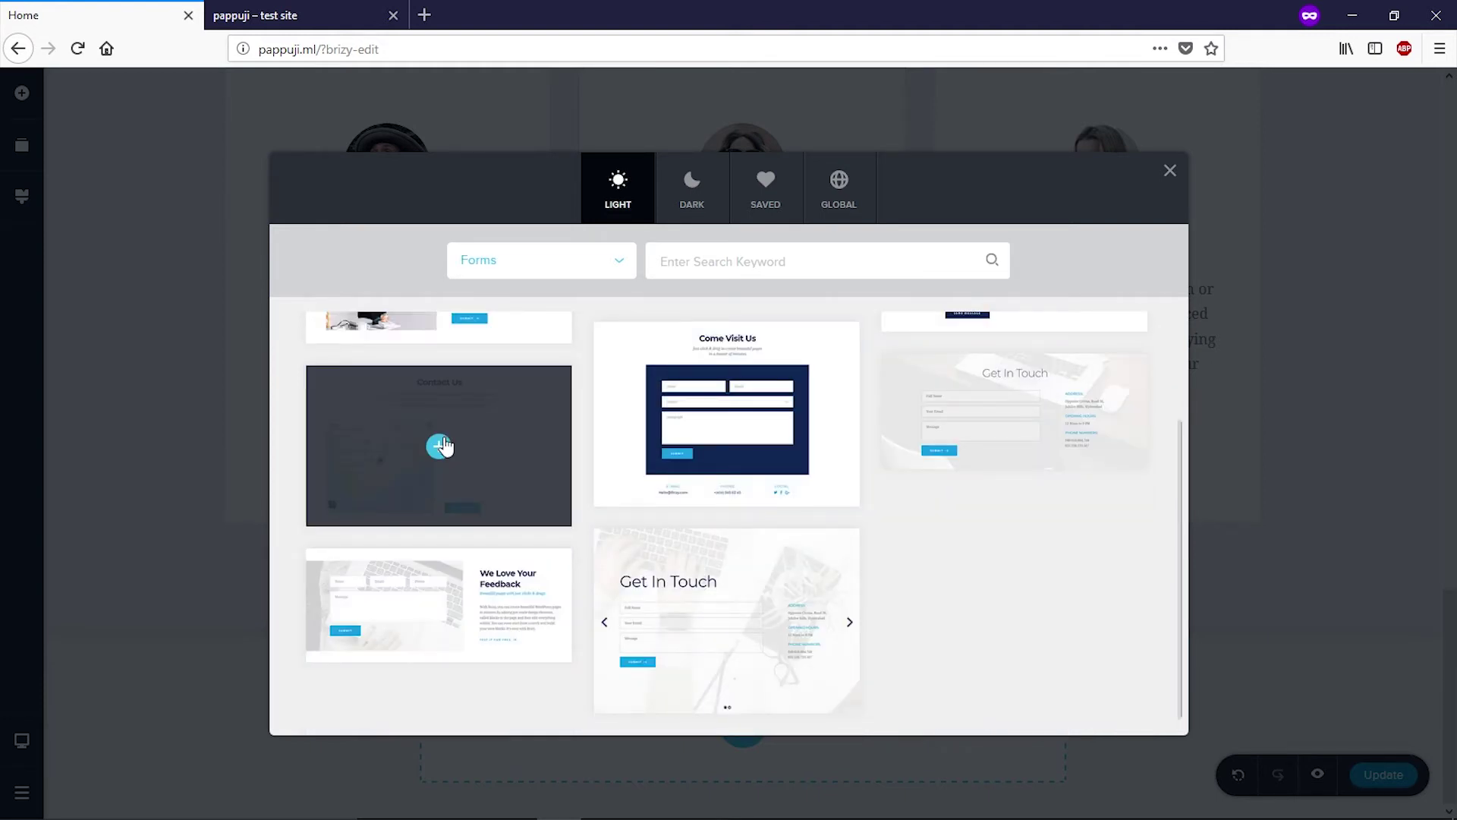
{"action": "left_click", "coordinate": [439, 447]}
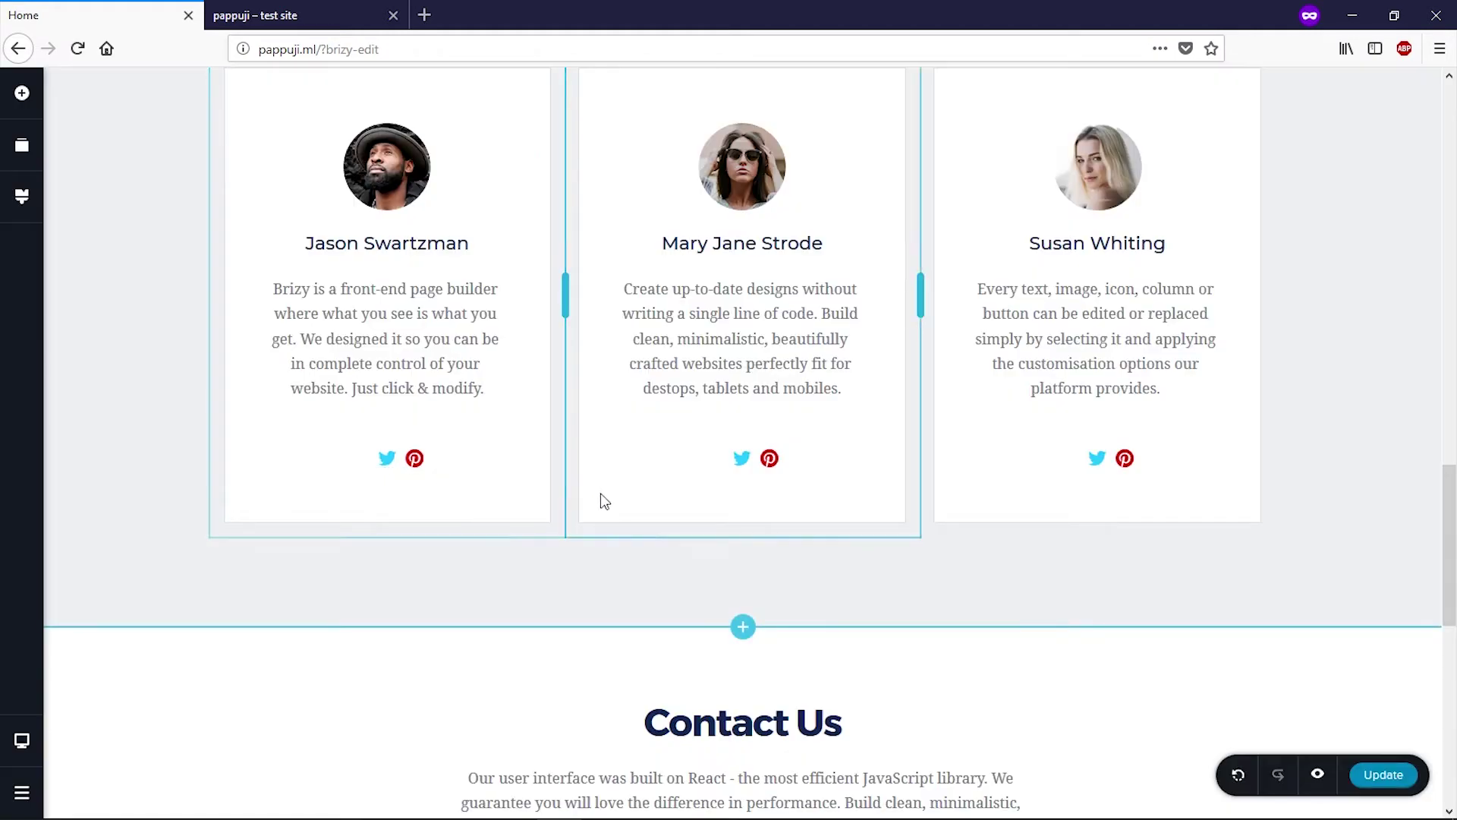
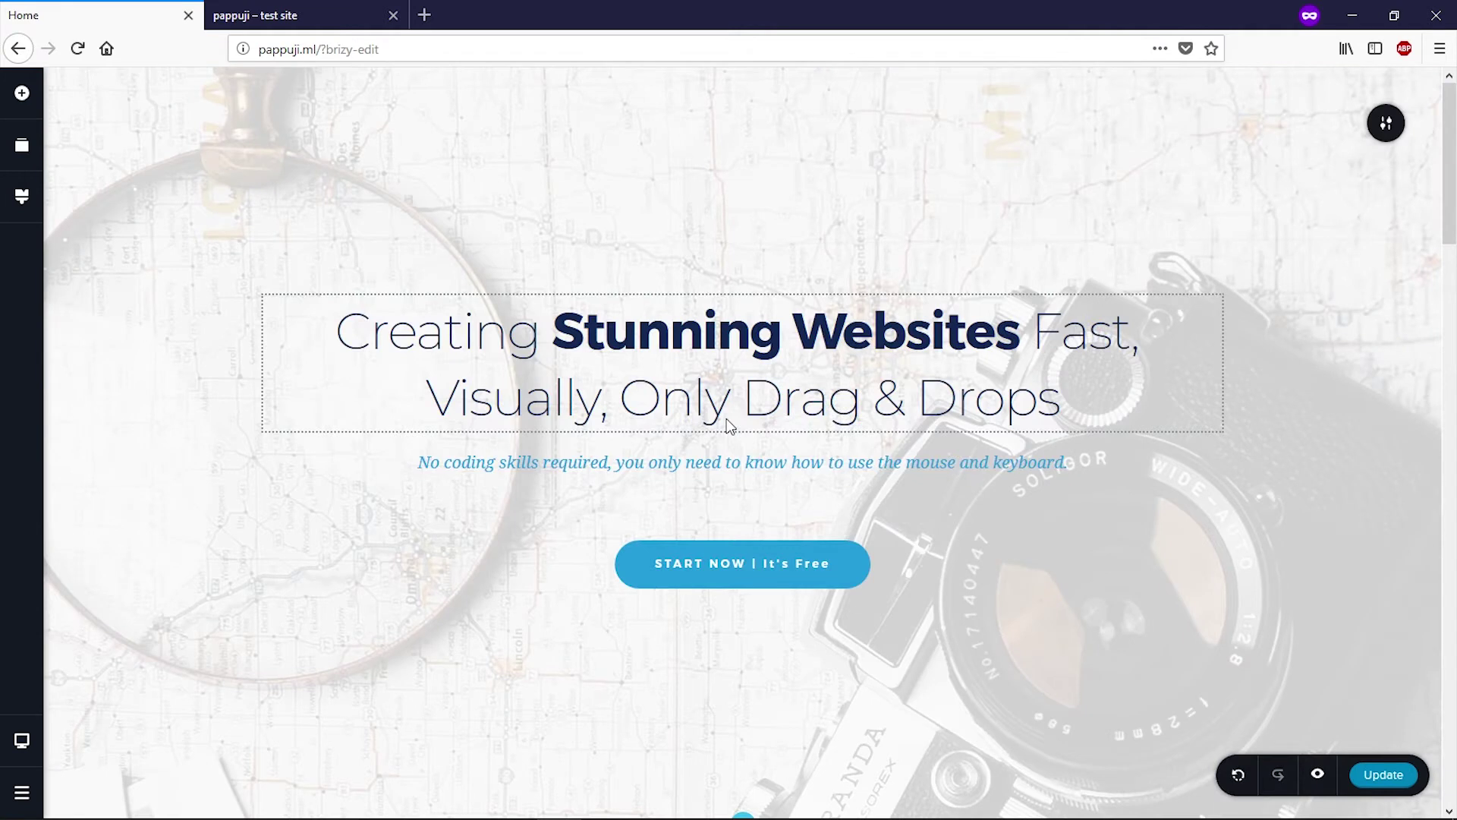
- Select the words "Stunning Websites" in the header title and try the bold and italic toggles, leaving them bold and non-italic
{"action": "mouse_move", "coordinate": [552, 334]}
{"action": "left_mouse_down"}
{"action": "mouse_move", "coordinate": [863, 333]}
{"action": "mouse_move", "coordinate": [553, 343]}
{"action": "left_mouse_up"}
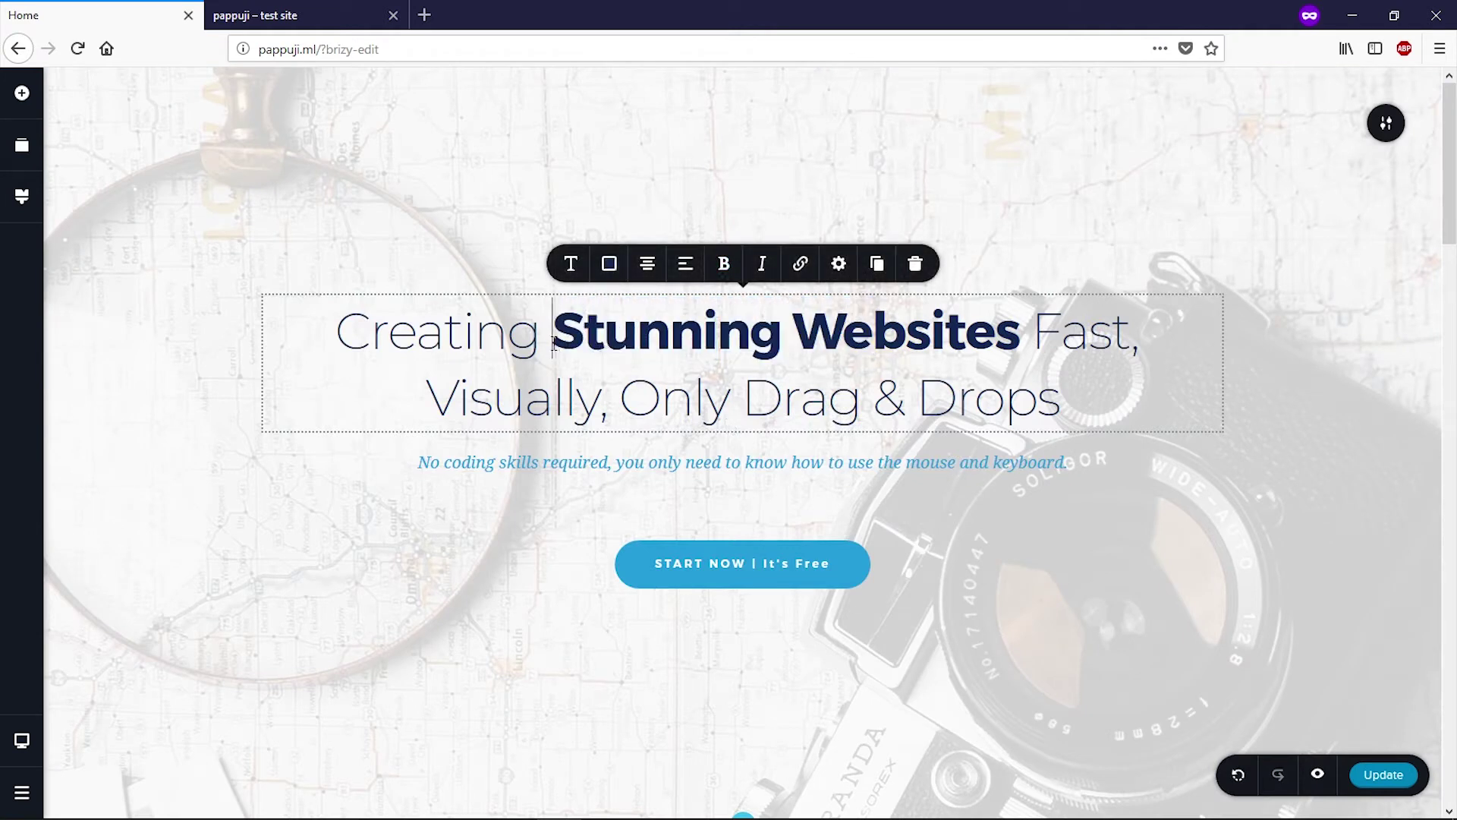
{"action": "left_click_drag", "start_coordinate": [554, 332], "coordinate": [1021, 334]}
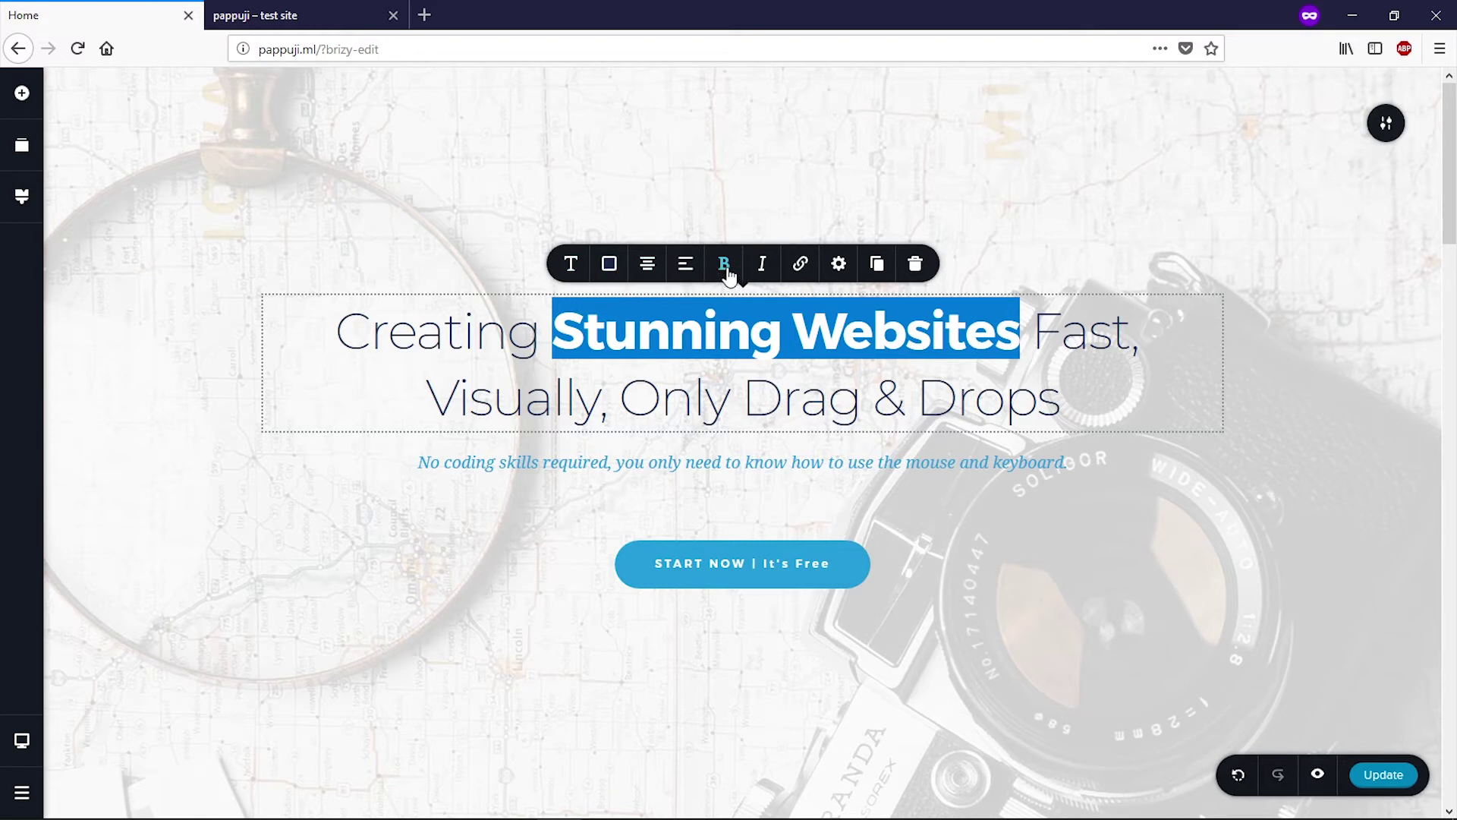
{"action": "left_click", "coordinate": [727, 275]}
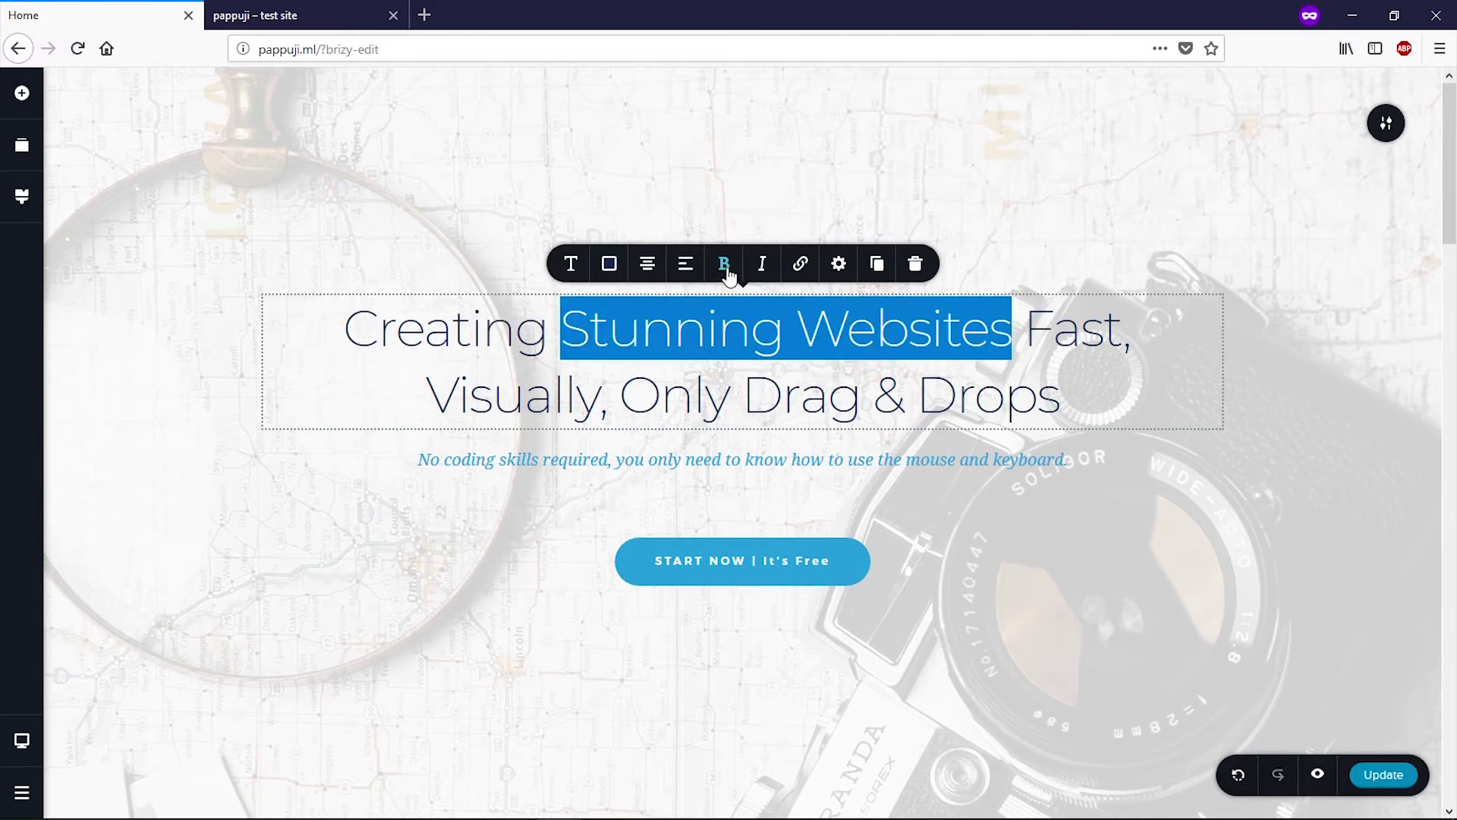
{"action": "left_click", "coordinate": [727, 275]}
{"action": "left_click", "coordinate": [762, 275]}
{"action": "left_click", "coordinate": [762, 277]}
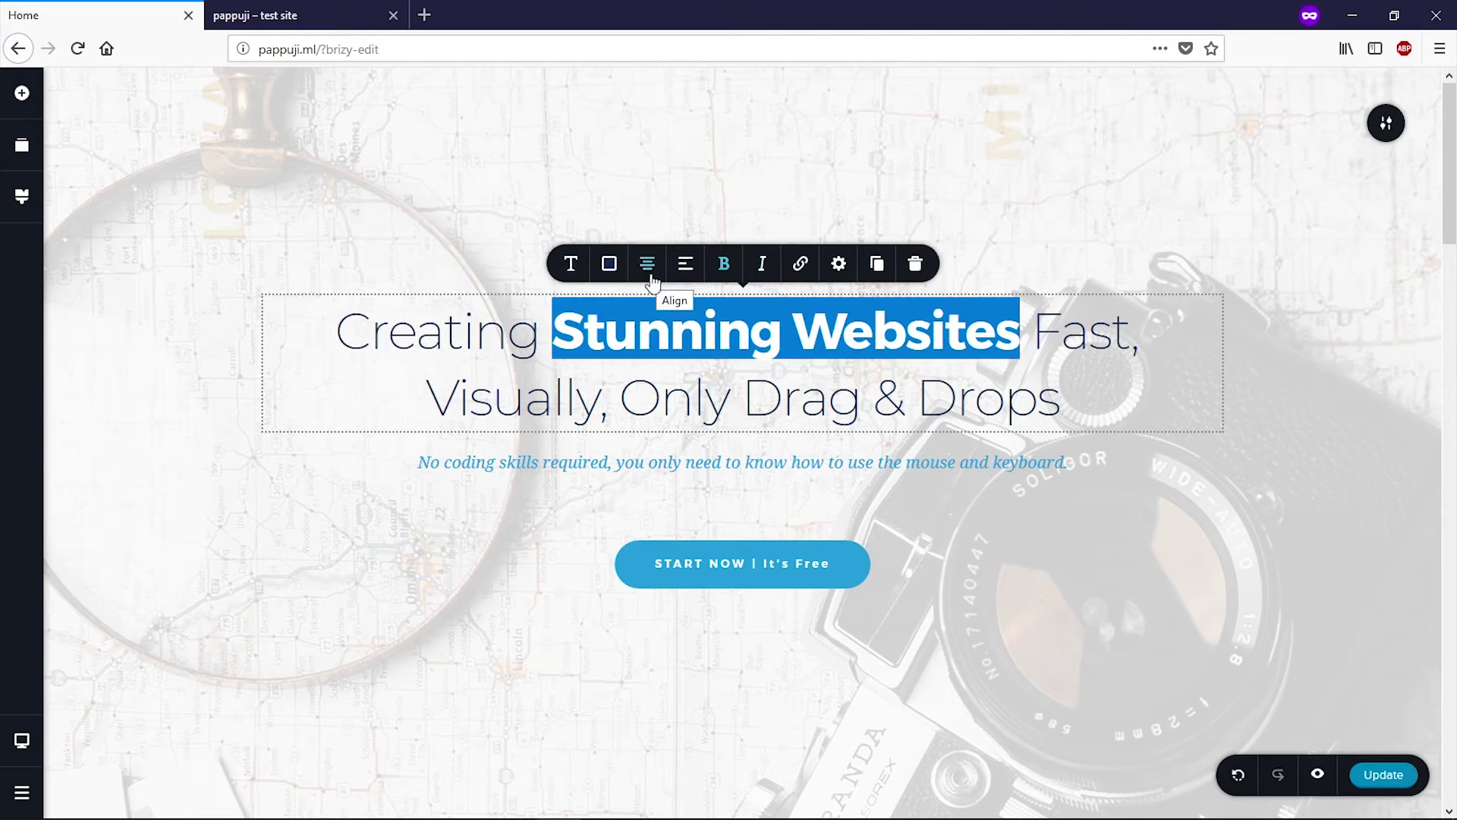
- Recolor the selected words "Stunning Websites" to blue #2C4D8F and look over their typography settings
{"action": "left_click", "coordinate": [610, 264]}
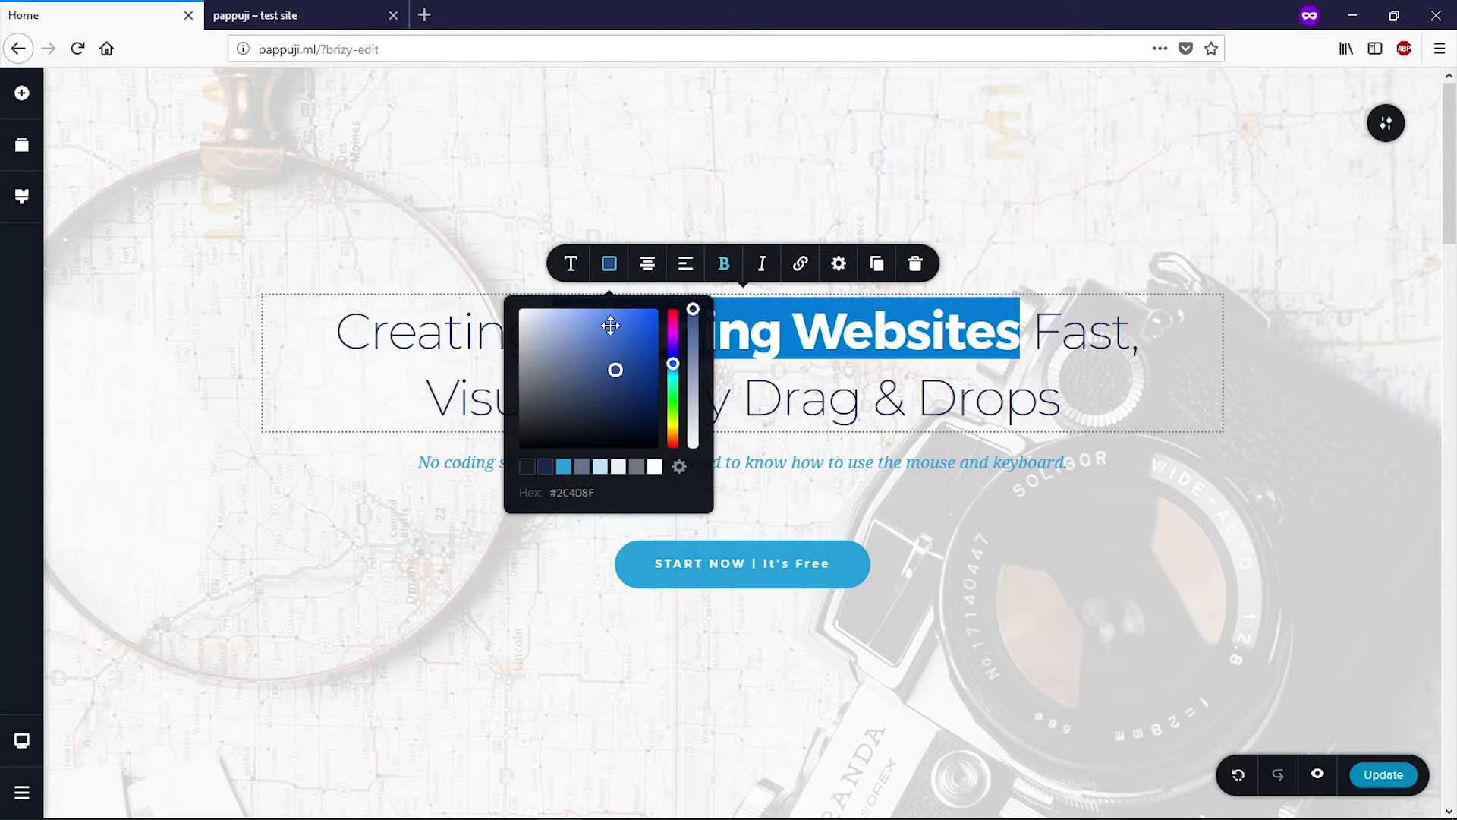
{"action": "left_click", "coordinate": [571, 266]}
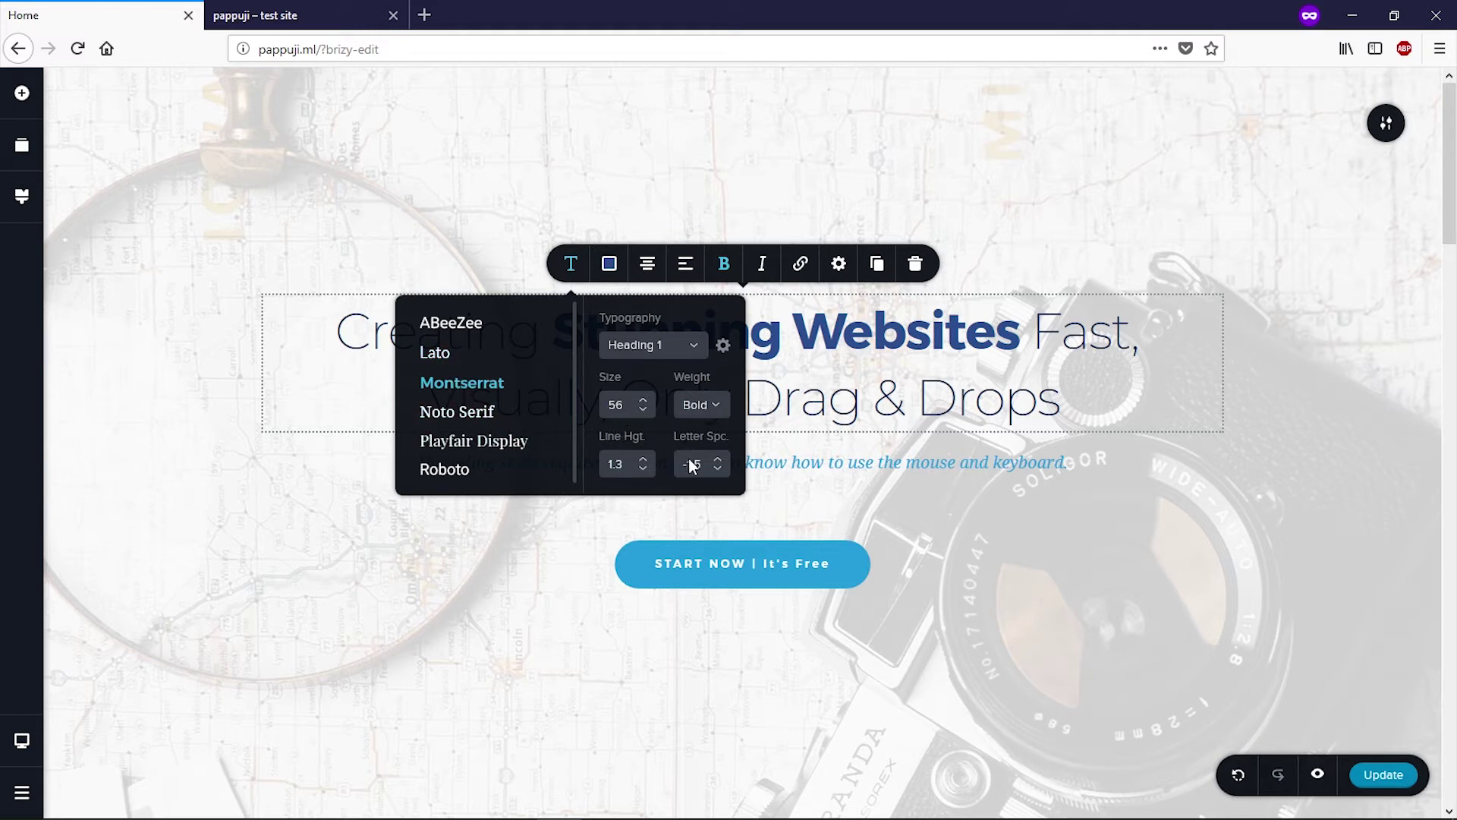
{"action": "left_click", "coordinate": [815, 346]}
- Reduce the header block's top padding to move its title higher
{"action": "scroll", "coordinate": [676, 393], "scroll_direction": "down", "scroll_amount": 3}
{"action": "scroll", "coordinate": [689, 407], "scroll_direction": "up", "scroll_amount": 3}
{"action": "left_click_drag", "start_coordinate": [659, 152], "coordinate": [718, 176]}
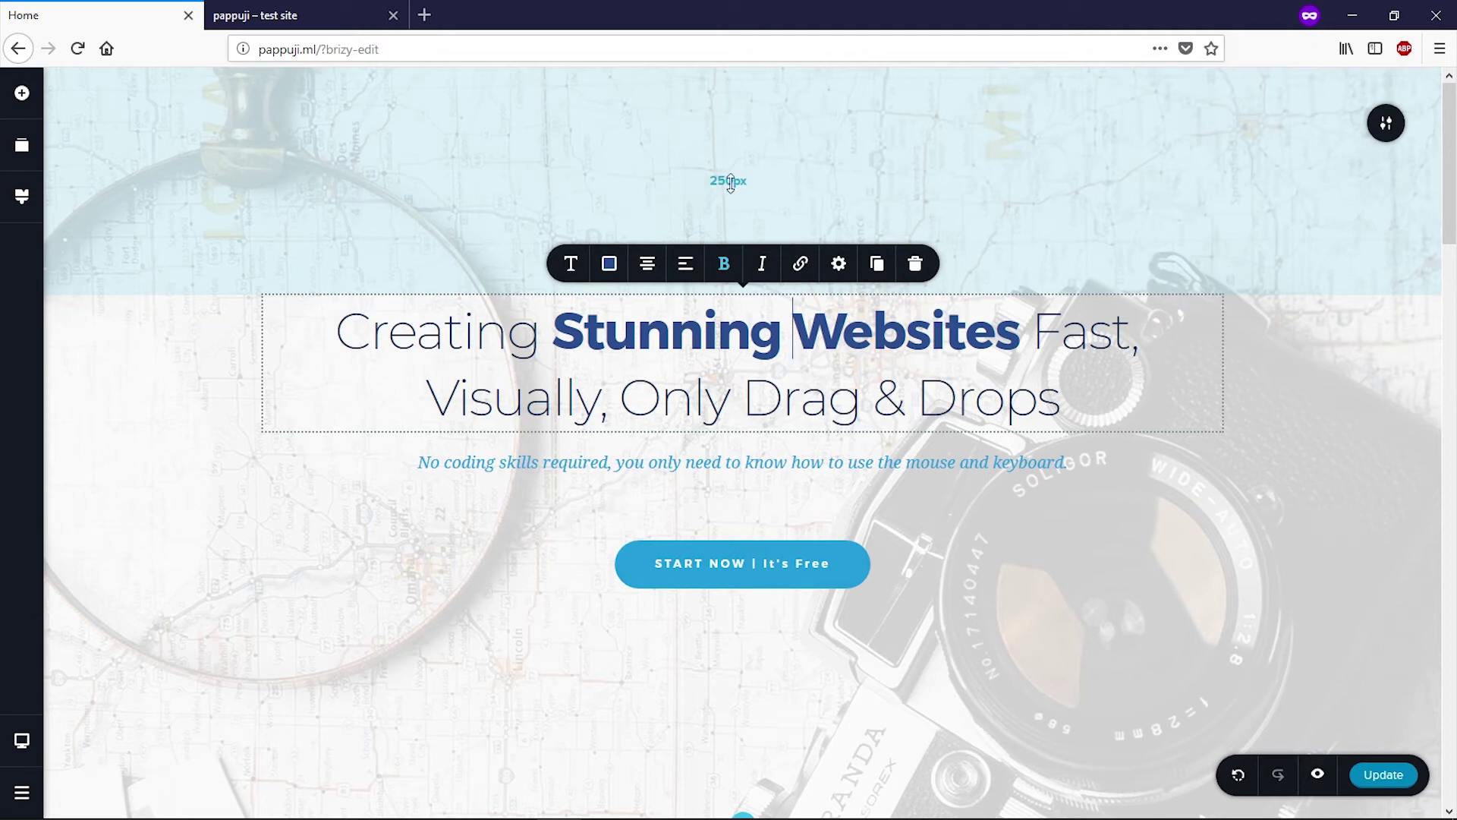
{"action": "left_click_drag", "start_coordinate": [748, 182], "coordinate": [758, 121]}
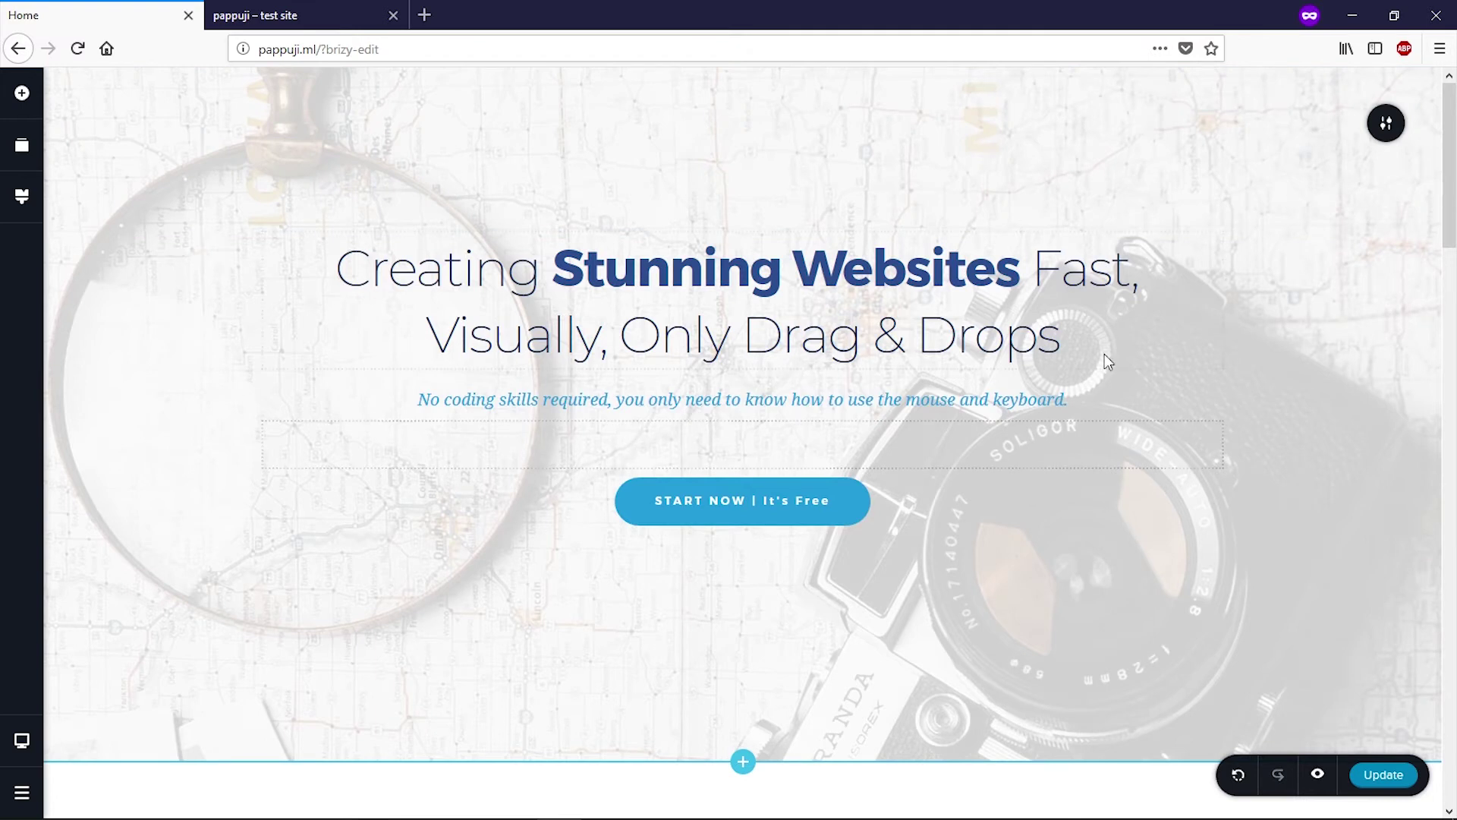
- Set the header block's background image parallax to Animated and check the effect on the page
{"action": "left_click", "coordinate": [1393, 130]}
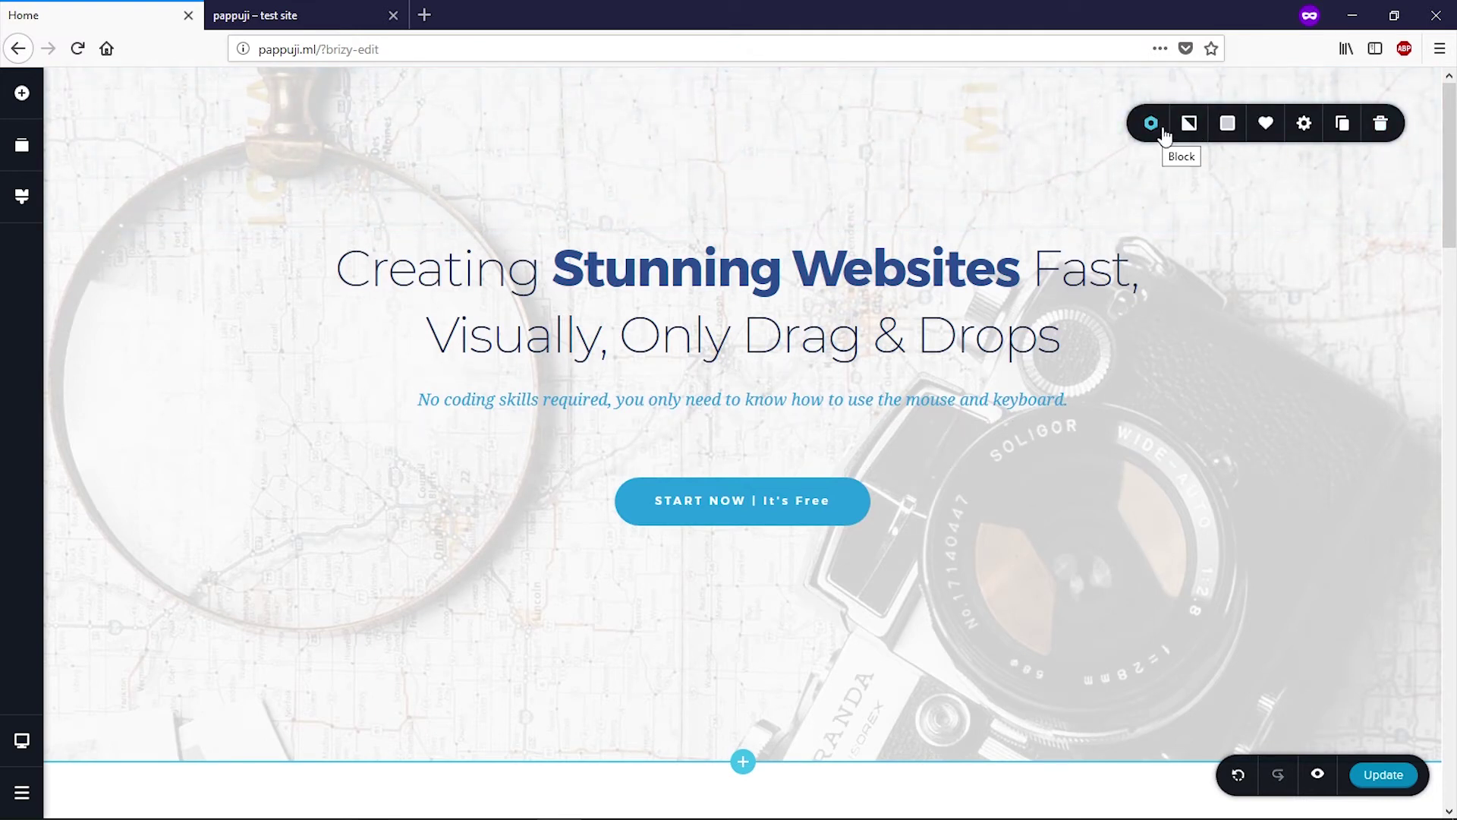
{"action": "left_click", "coordinate": [1189, 123]}
{"action": "mouse_move", "coordinate": [1227, 225]}
{"action": "left_mouse_down"}
{"action": "mouse_move", "coordinate": [1167, 224]}
{"action": "mouse_move", "coordinate": [1224, 222]}
{"action": "left_mouse_up"}
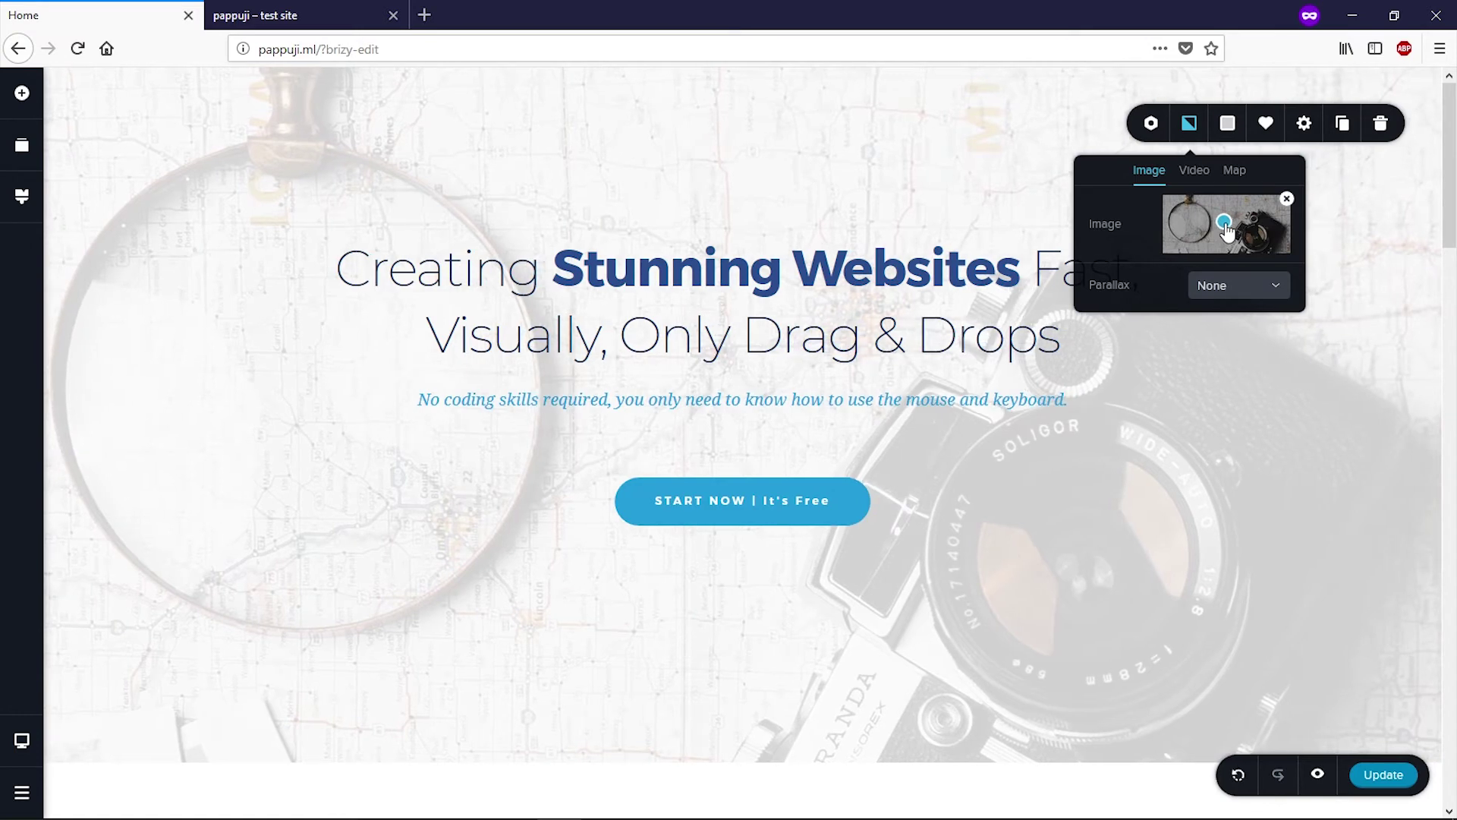
{"action": "left_click", "coordinate": [1240, 287]}
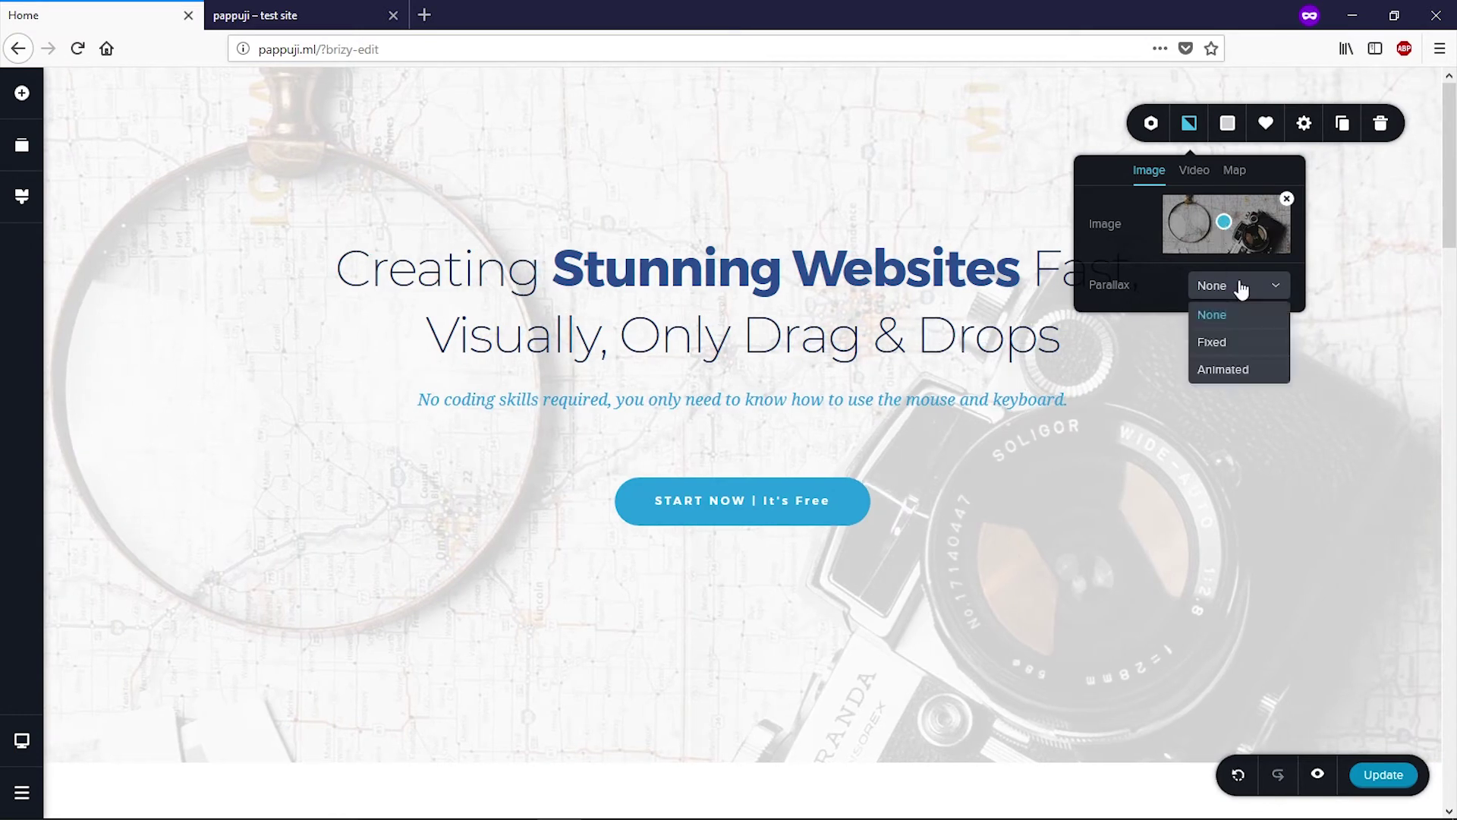
{"action": "left_click", "coordinate": [1245, 374]}
{"action": "scroll", "coordinate": [900, 331], "scroll_direction": "down", "scroll_amount": 4}
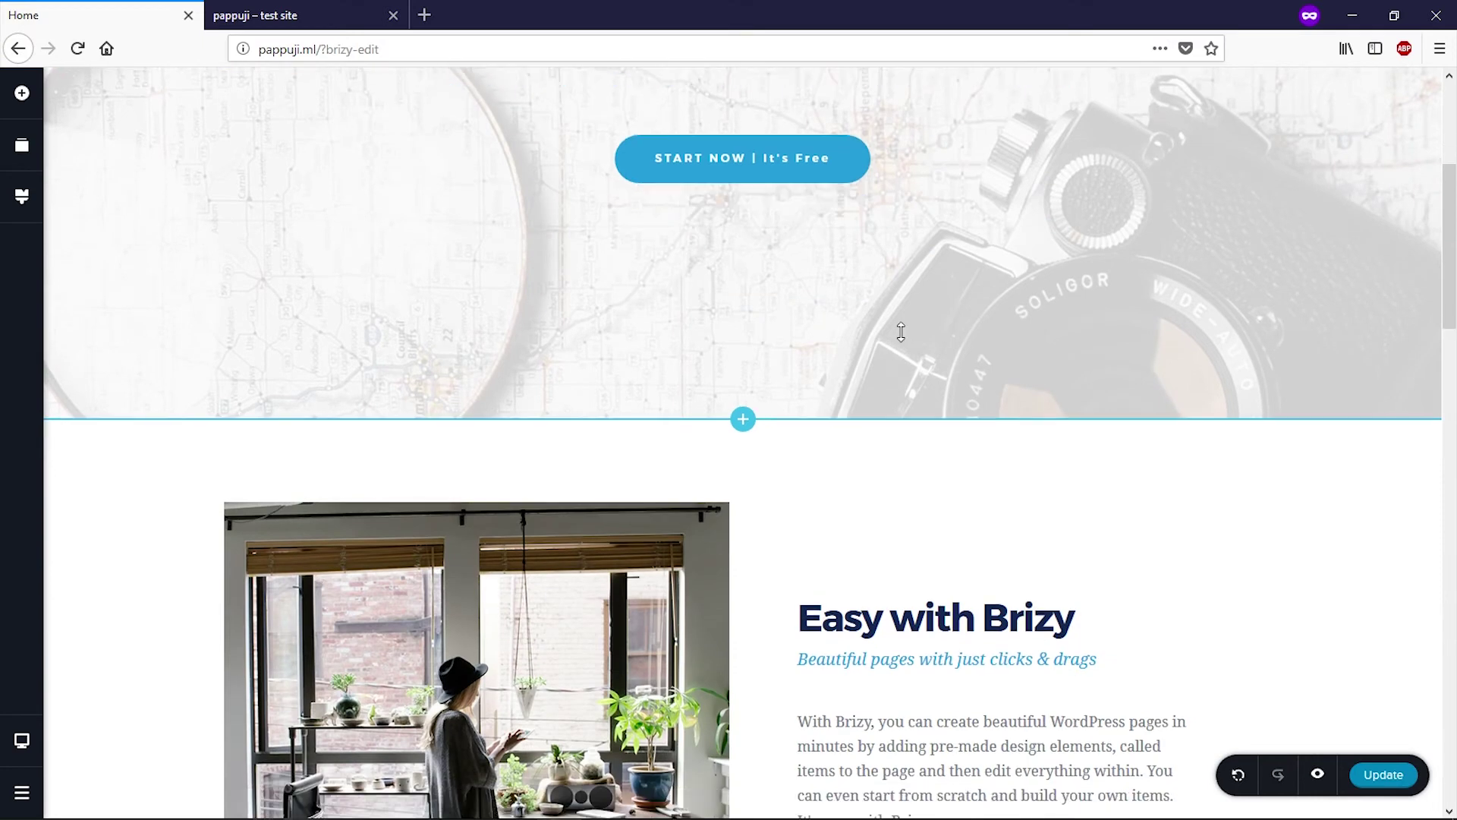
{"action": "scroll", "coordinate": [900, 331], "scroll_direction": "up", "scroll_amount": 1}
{"action": "scroll", "coordinate": [901, 331], "scroll_direction": "up", "scroll_amount": 4}
- Select the photo in the "Easy with Brizy" block to view its editing options
{"action": "scroll", "coordinate": [906, 349], "scroll_direction": "down", "scroll_amount": 7}
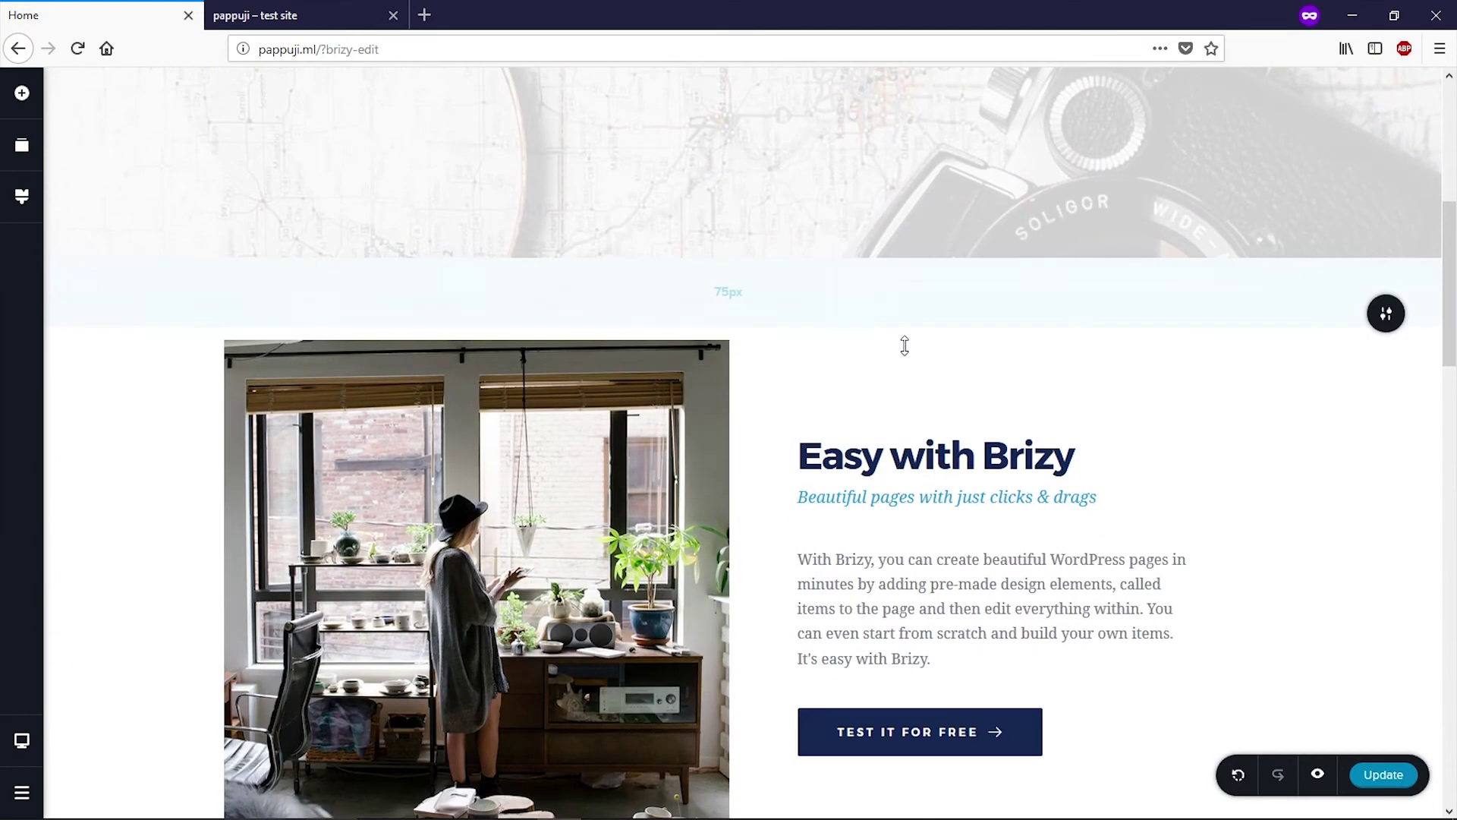
{"action": "scroll", "coordinate": [918, 216], "scroll_direction": "down", "scroll_amount": 3}
{"action": "scroll", "coordinate": [921, 222], "scroll_direction": "down", "scroll_amount": 1}
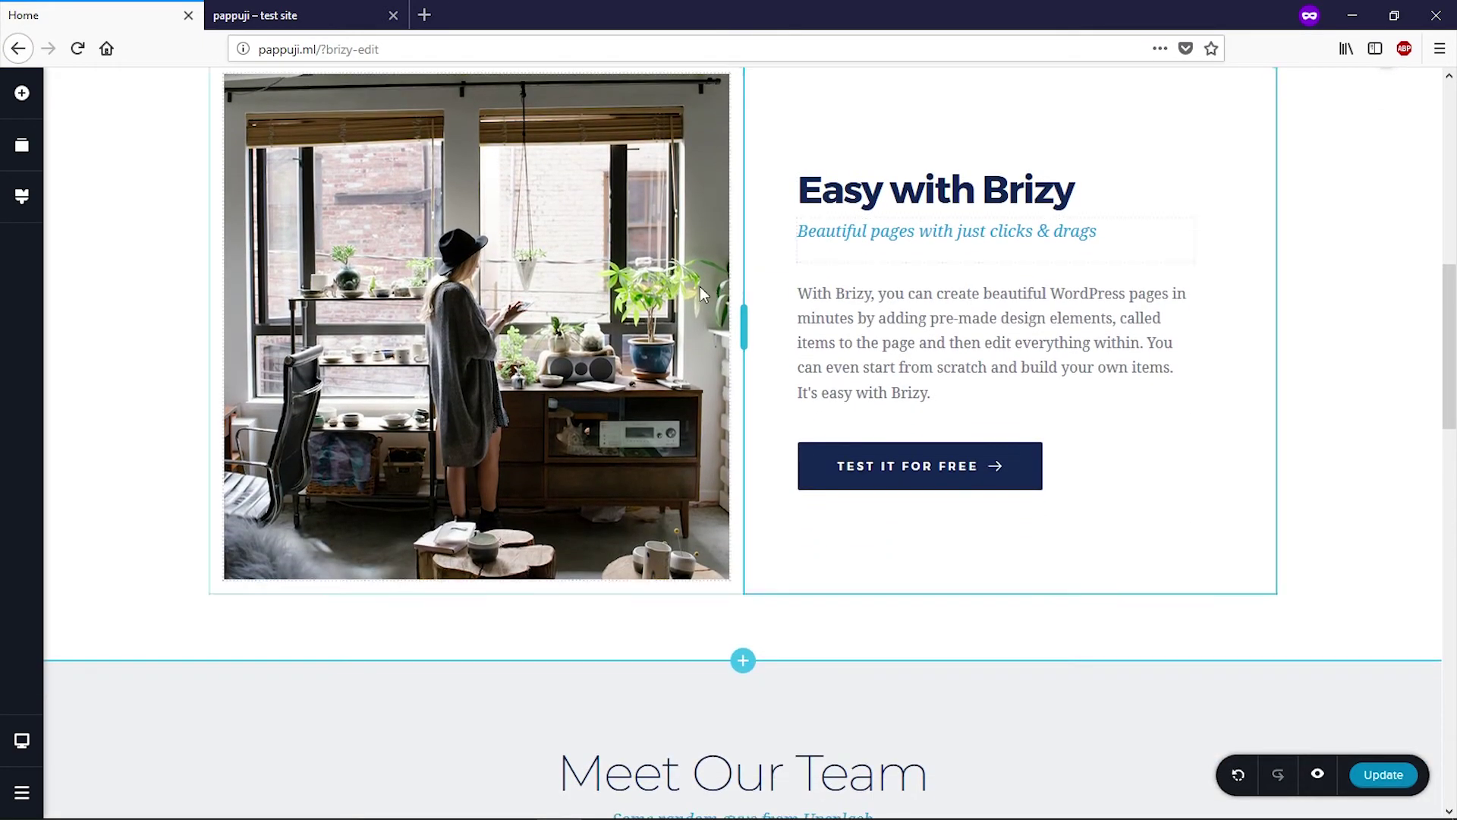
{"action": "left_click", "coordinate": [568, 298]}
{"action": "scroll", "coordinate": [567, 299], "scroll_direction": "up", "scroll_amount": 2}
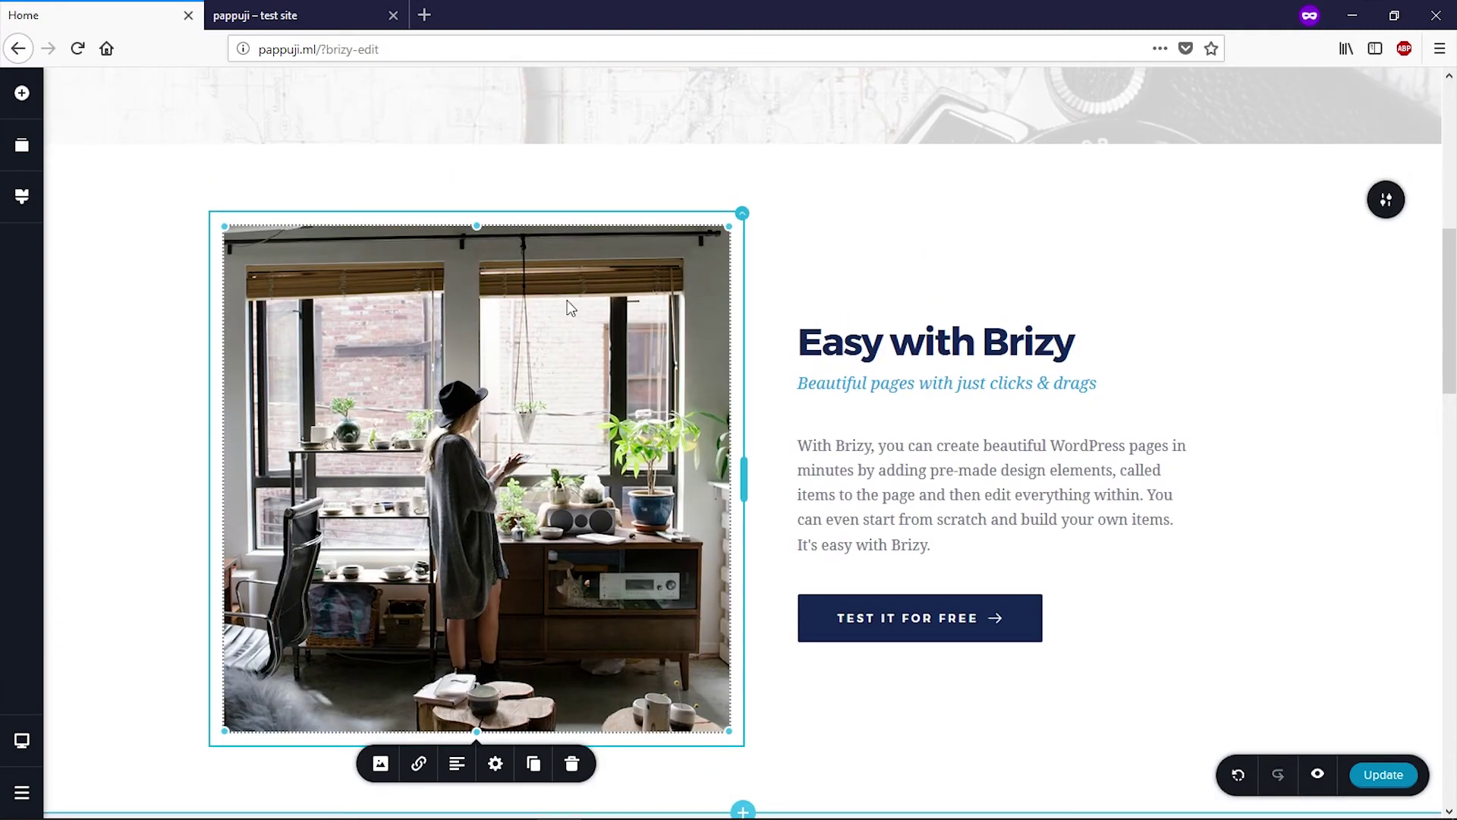
{"action": "scroll", "coordinate": [945, 366], "scroll_direction": "down", "scroll_amount": 3}
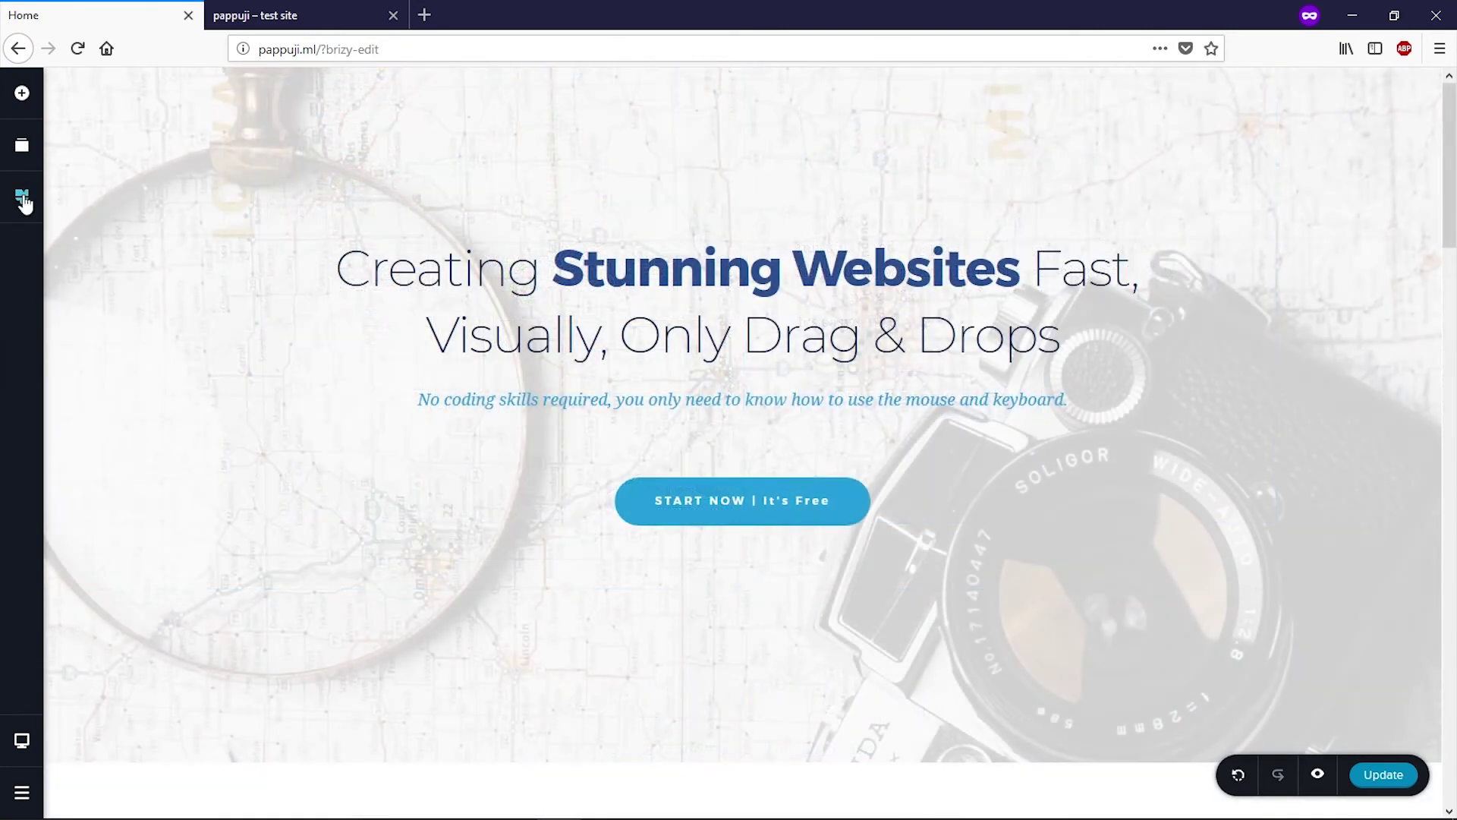
- Change the dark navy color in the global styling palette to green #298E25
{"action": "left_click", "coordinate": [23, 199]}
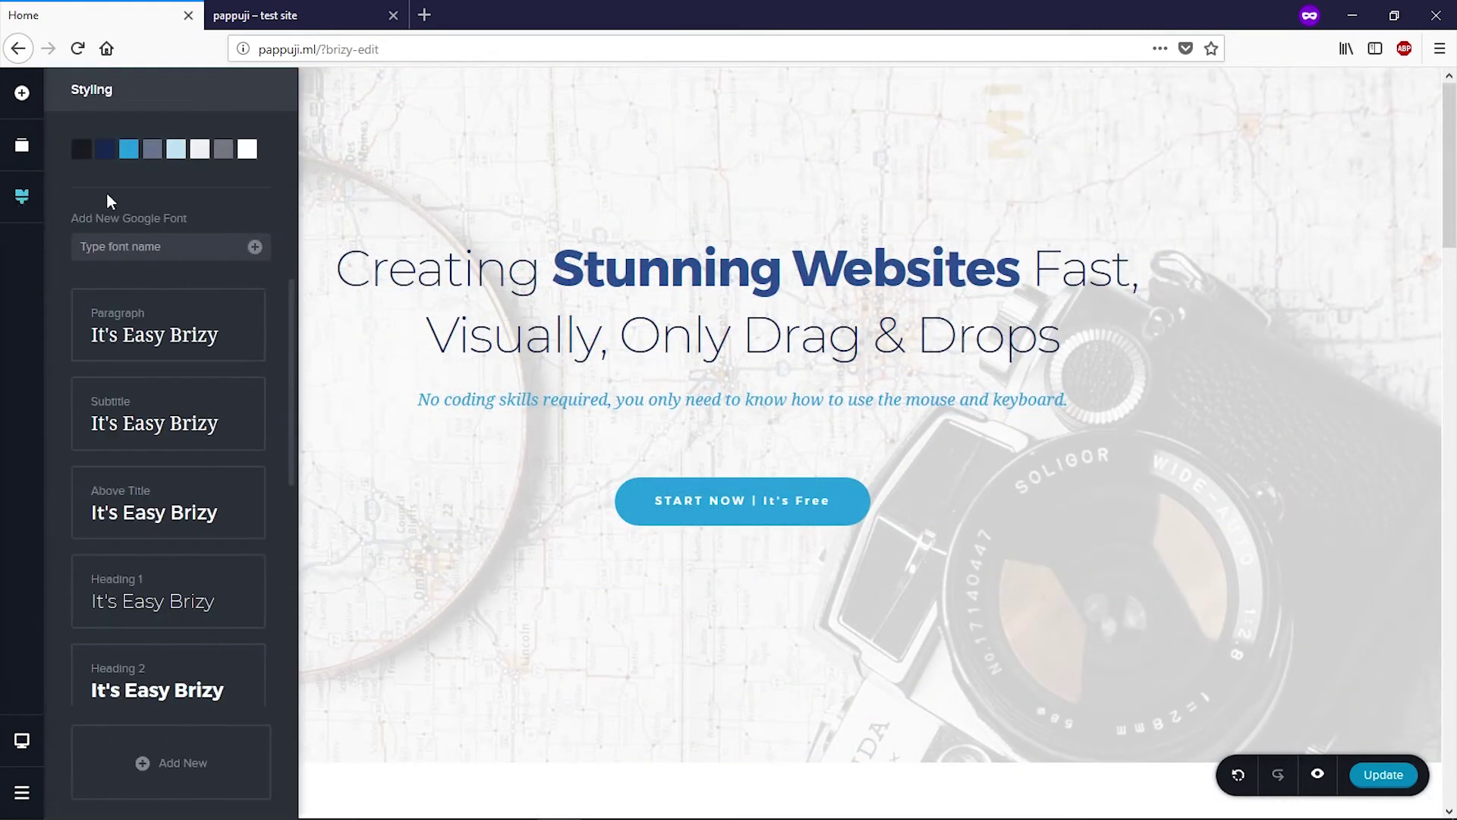
{"action": "left_click", "coordinate": [104, 149]}
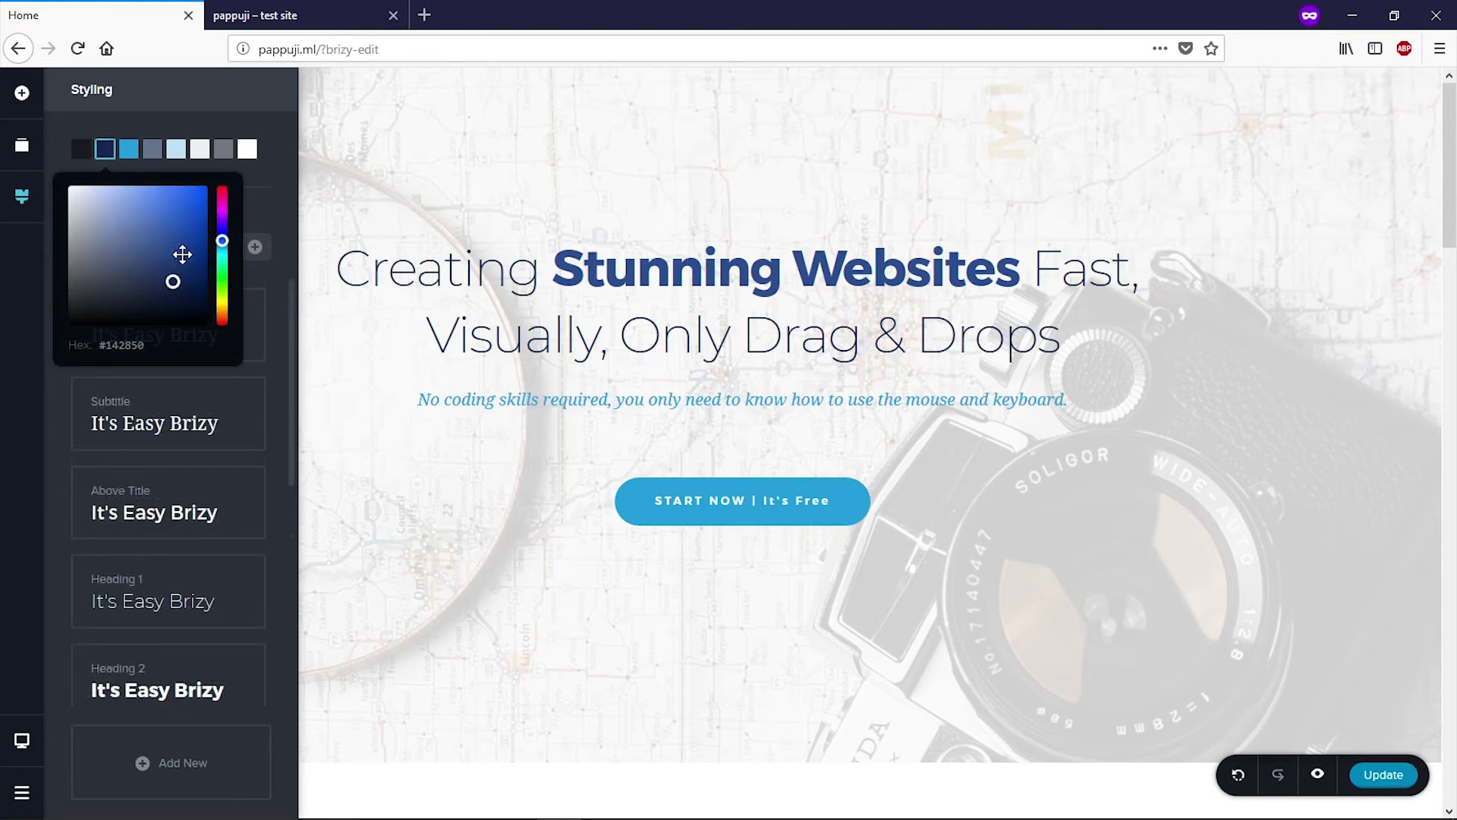
{"action": "scroll", "coordinate": [531, 336], "scroll_direction": "down", "scroll_amount": 7}
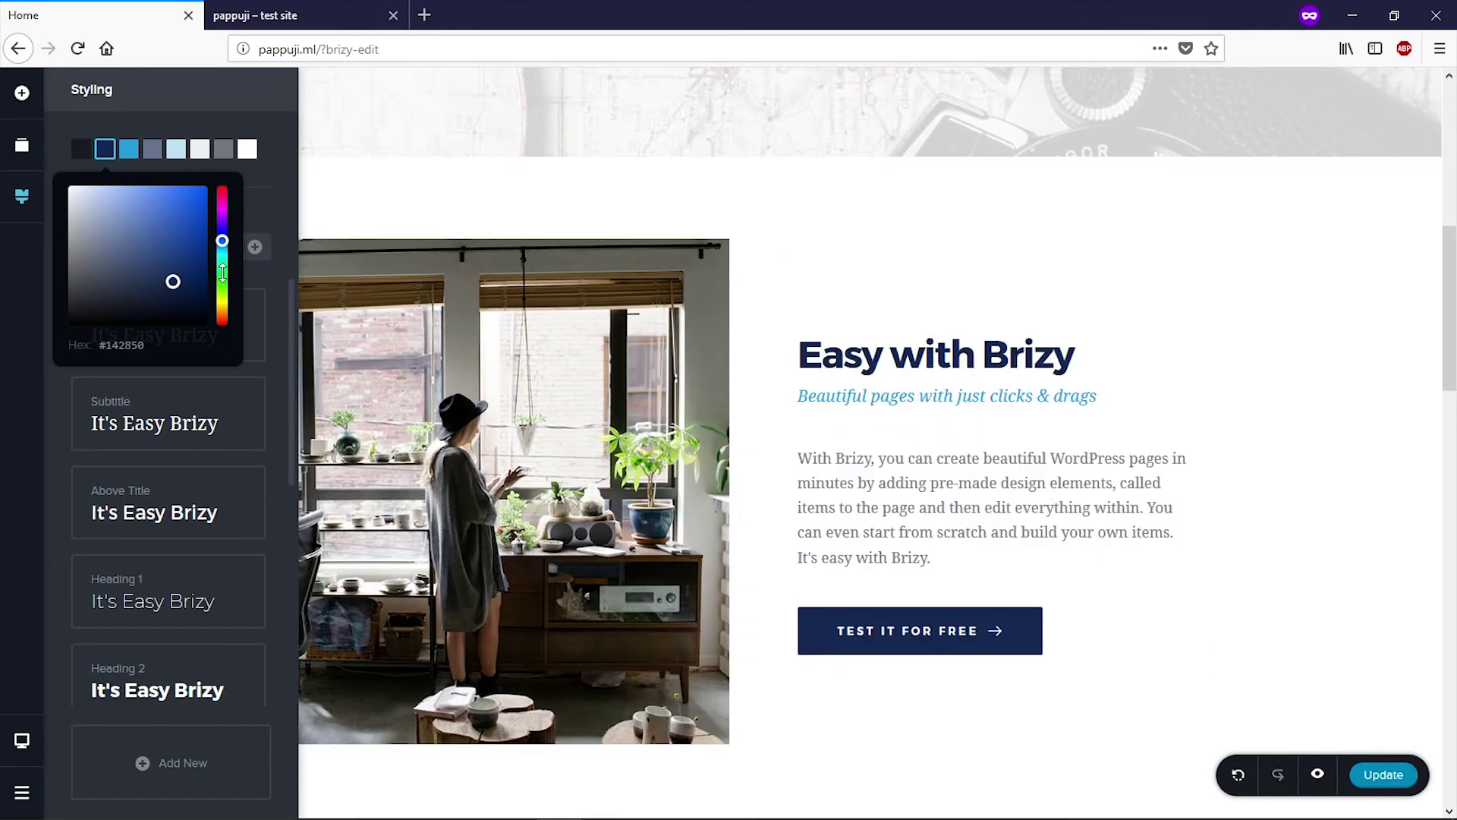
{"action": "left_click_drag", "start_coordinate": [223, 273], "coordinate": [223, 280]}
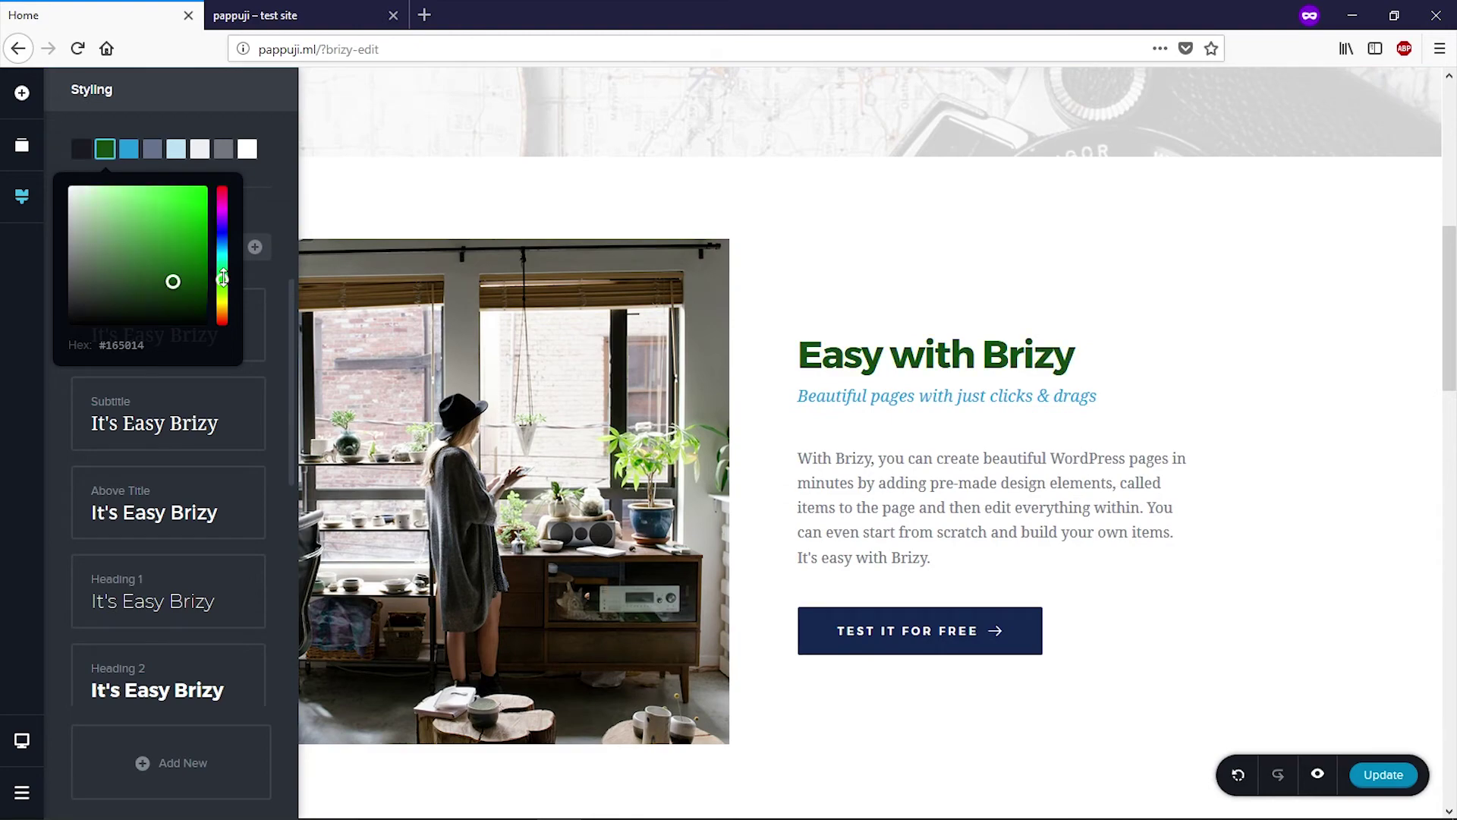
{"action": "left_click", "coordinate": [171, 247]}
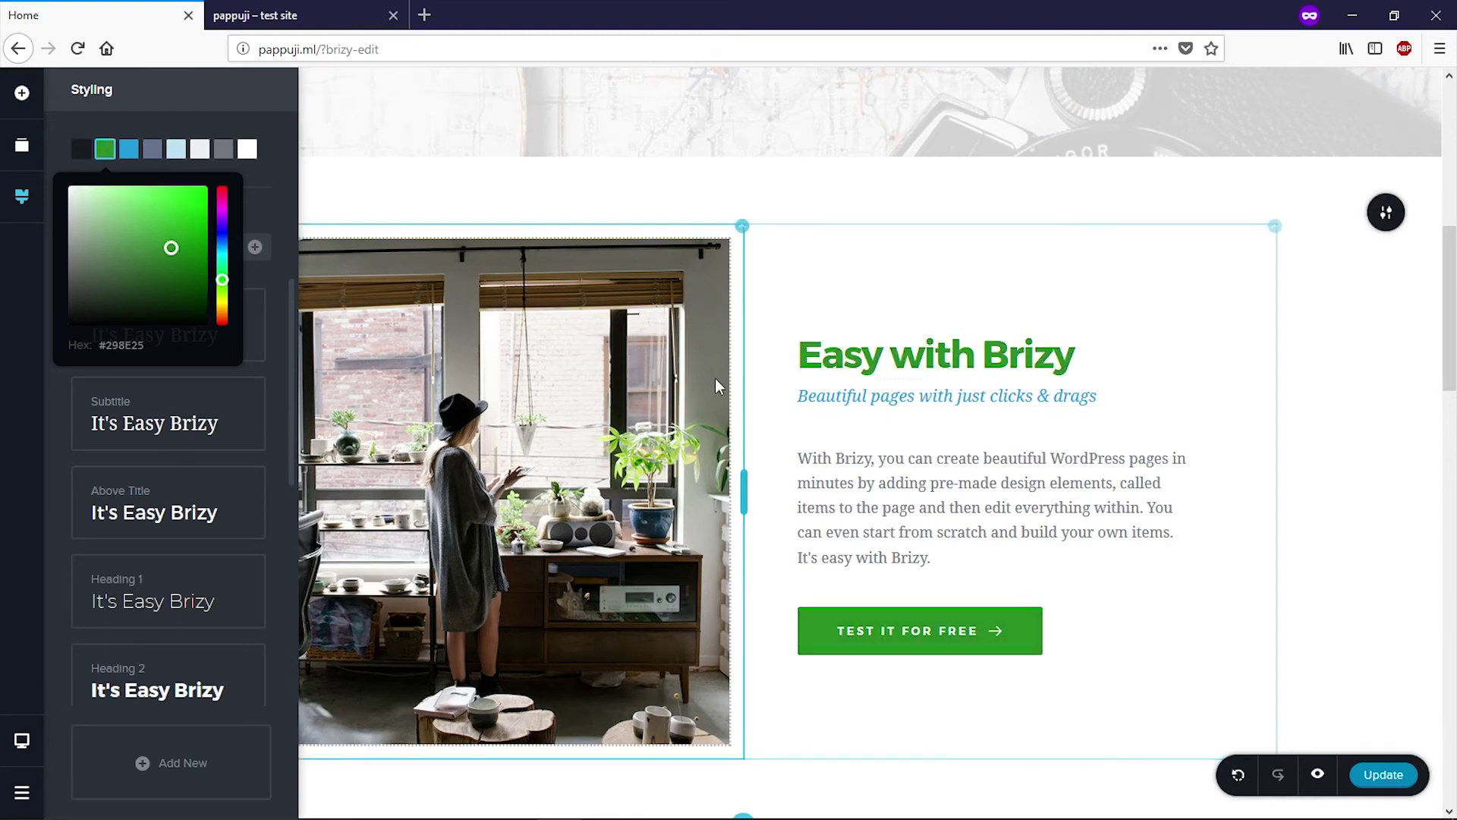
- Review the palette change across the page's blocks and look through the global typography styles
{"action": "scroll", "coordinate": [699, 293], "scroll_direction": "down", "scroll_amount": 3}
{"action": "scroll", "coordinate": [699, 293], "scroll_direction": "up", "scroll_amount": 1}
{"action": "scroll", "coordinate": [699, 292], "scroll_direction": "up", "scroll_amount": 7}
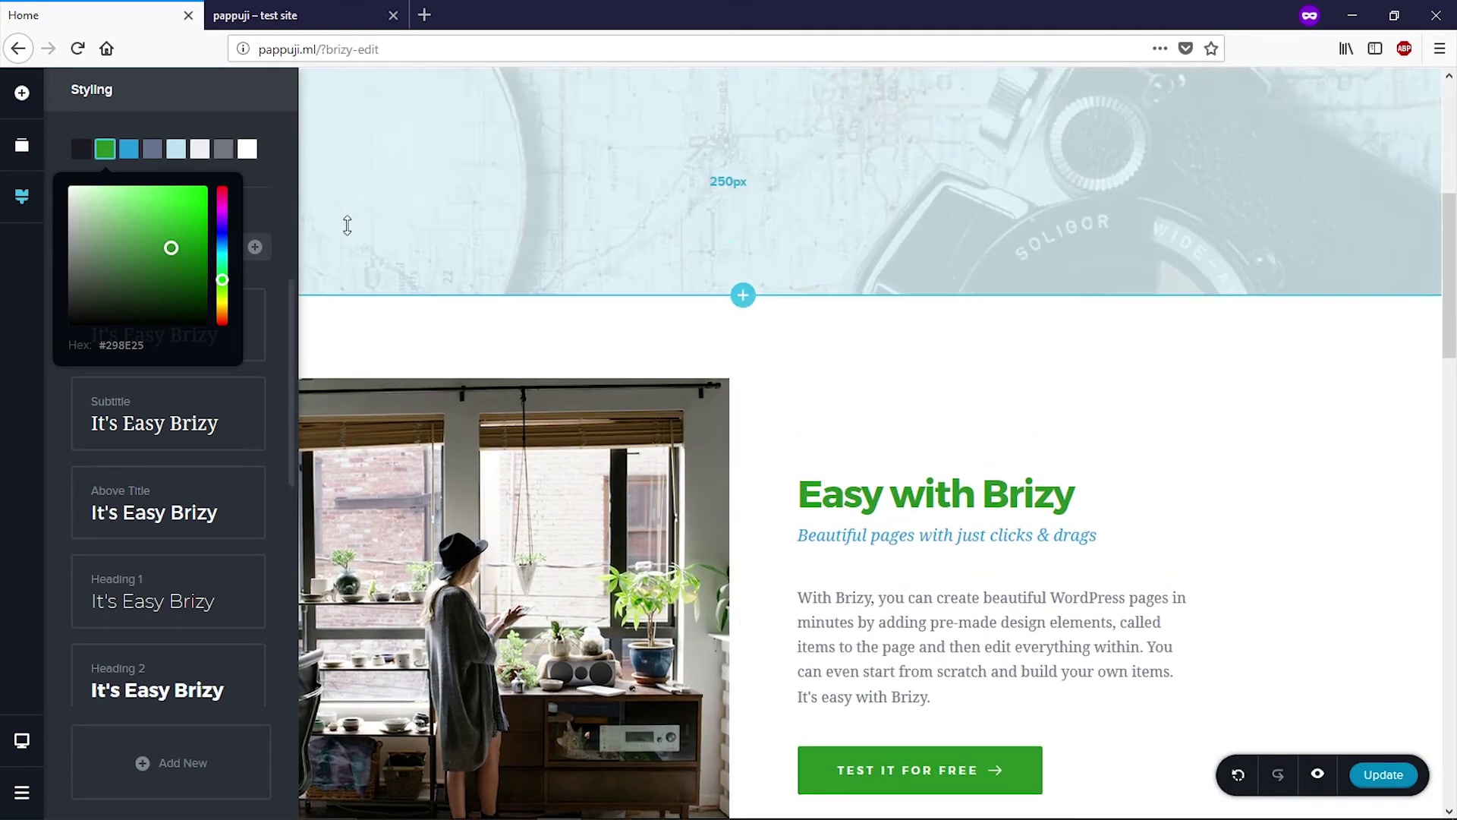
{"action": "scroll", "coordinate": [683, 318], "scroll_direction": "up", "scroll_amount": 3}
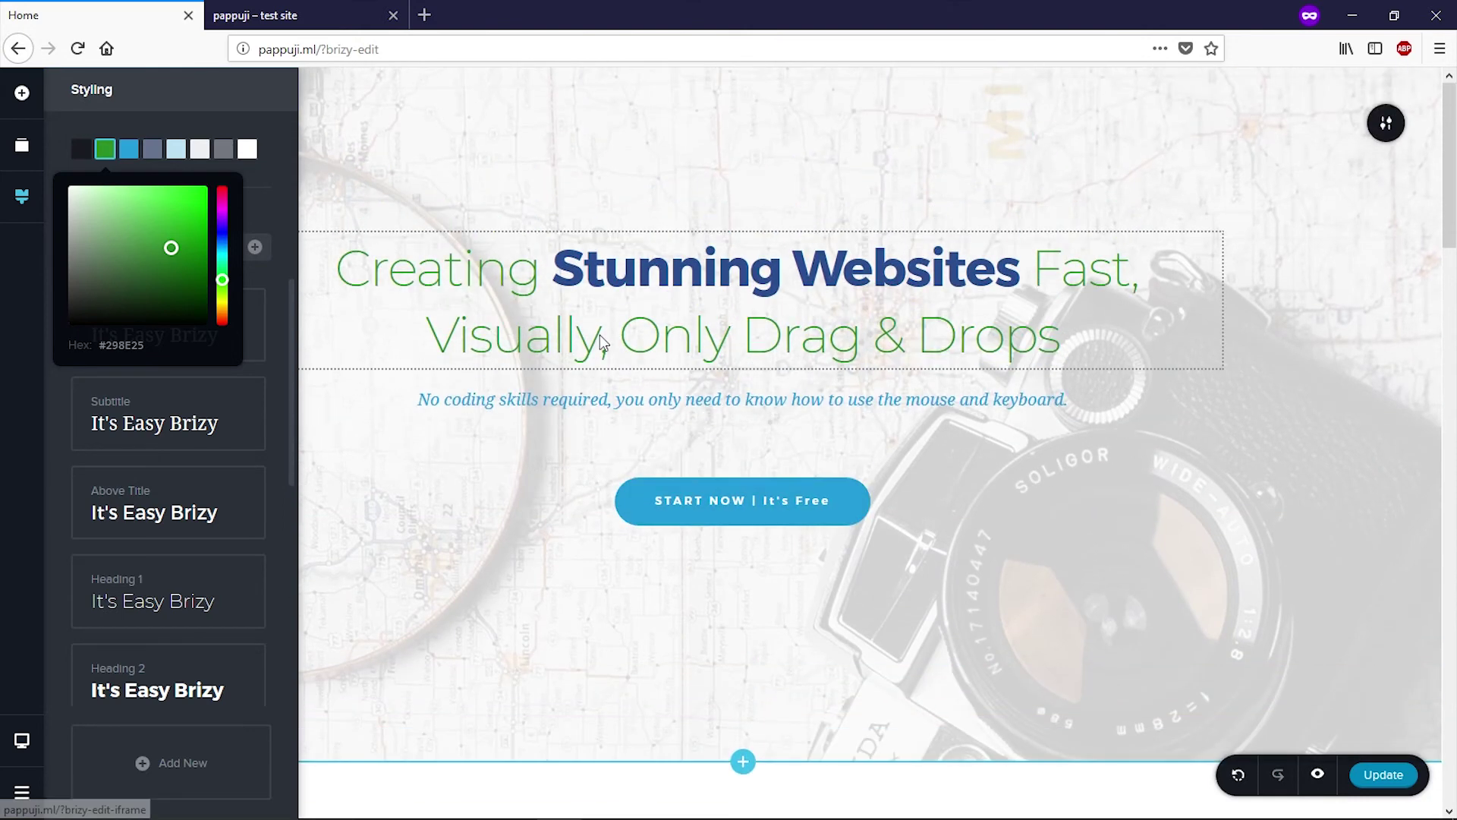
{"action": "left_click", "coordinate": [255, 217]}
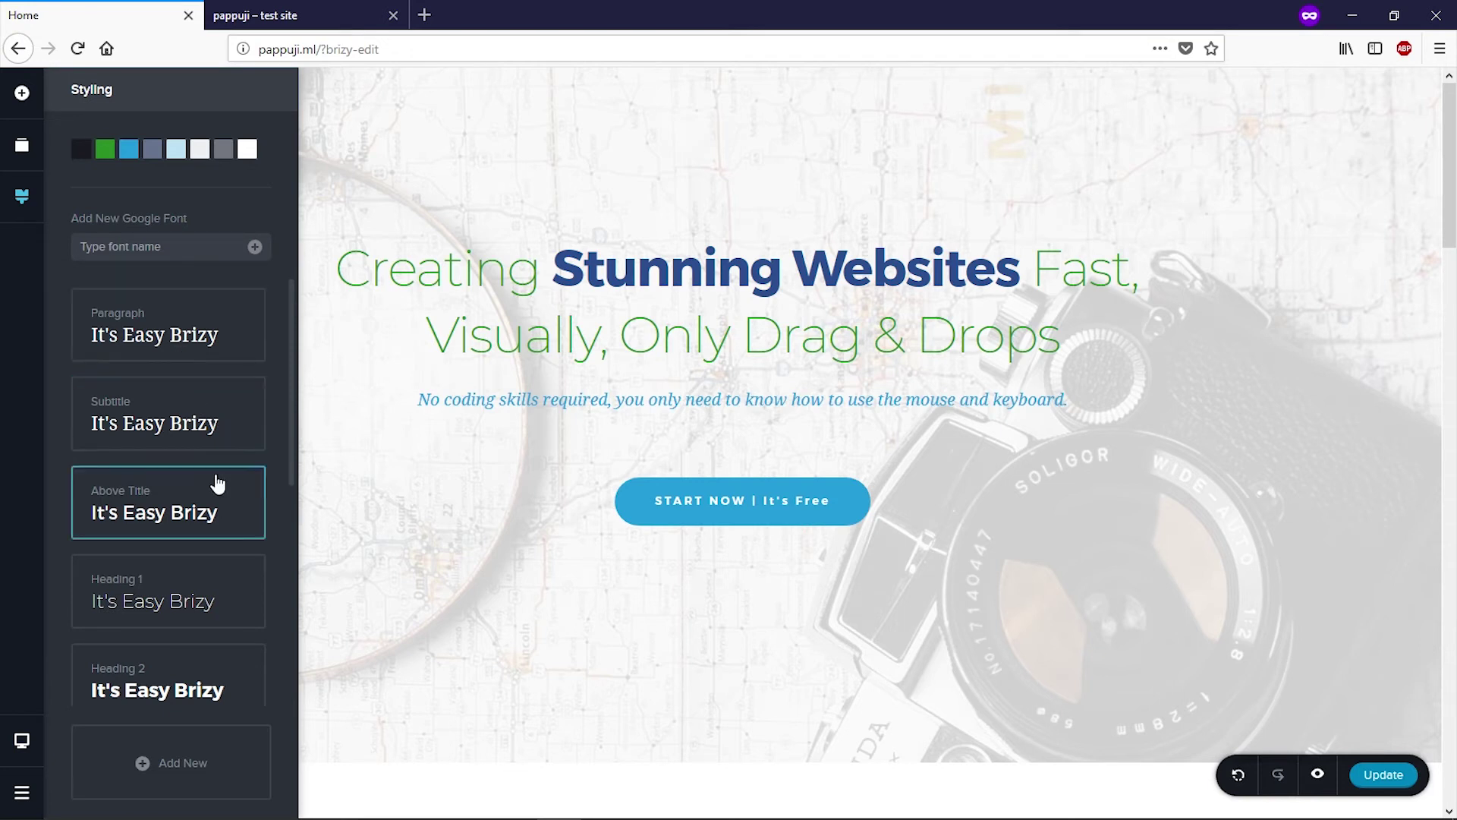
{"action": "scroll", "coordinate": [178, 456], "scroll_direction": "down", "scroll_amount": 5}
{"action": "scroll", "coordinate": [179, 488], "scroll_direction": "up", "scroll_amount": 4}
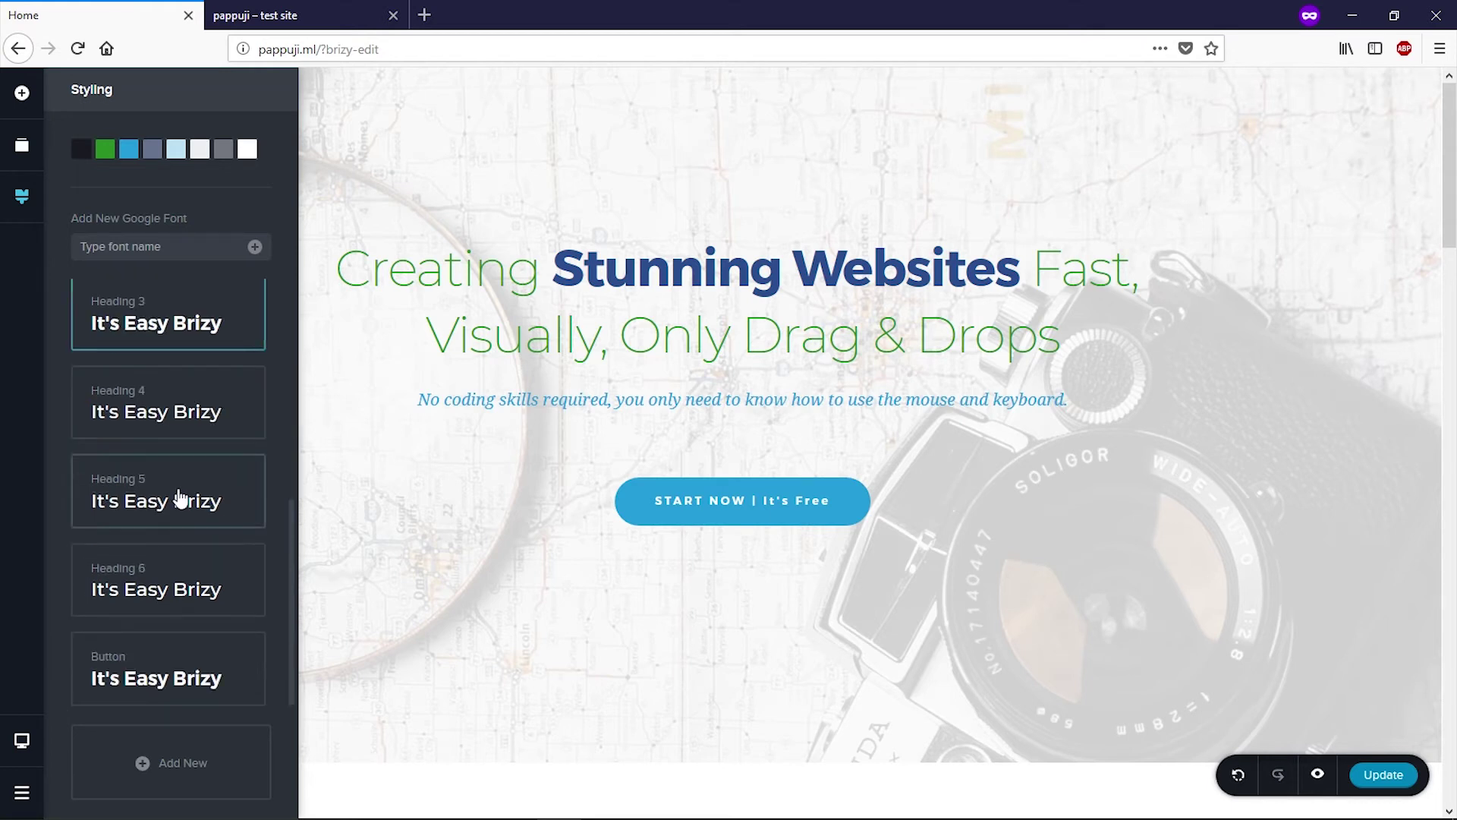
- Reorder the page blocks, moving the "Creating Stunning Websites Fast" header between "Meet Our Team" and "Contact Us"
{"action": "left_click", "coordinate": [20, 148]}
{"action": "mouse_move", "coordinate": [175, 210]}
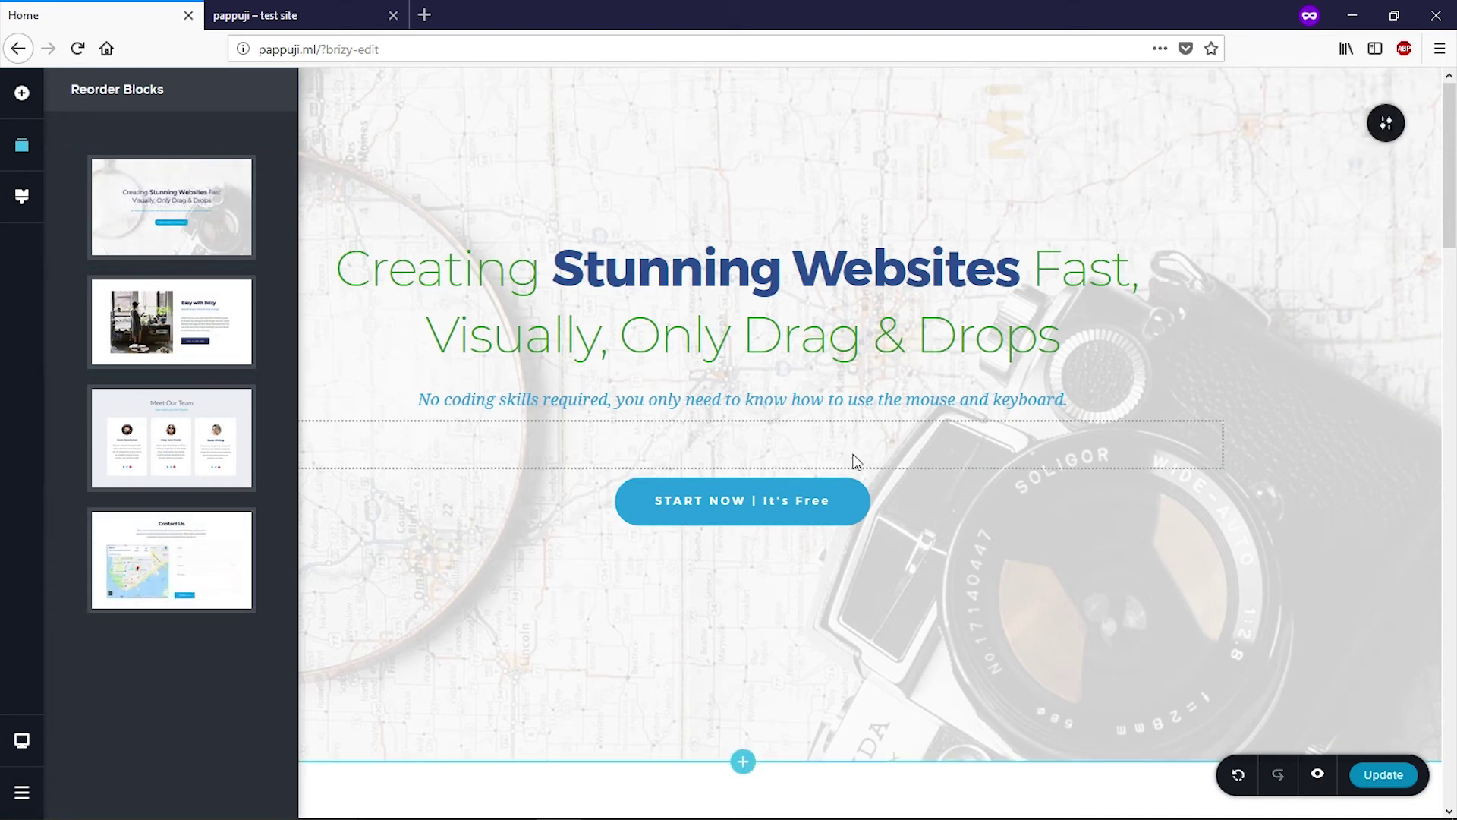
{"action": "scroll", "coordinate": [946, 608], "scroll_direction": "down", "scroll_amount": 2}
{"action": "left_click_drag", "start_coordinate": [183, 235], "coordinate": [167, 317]}
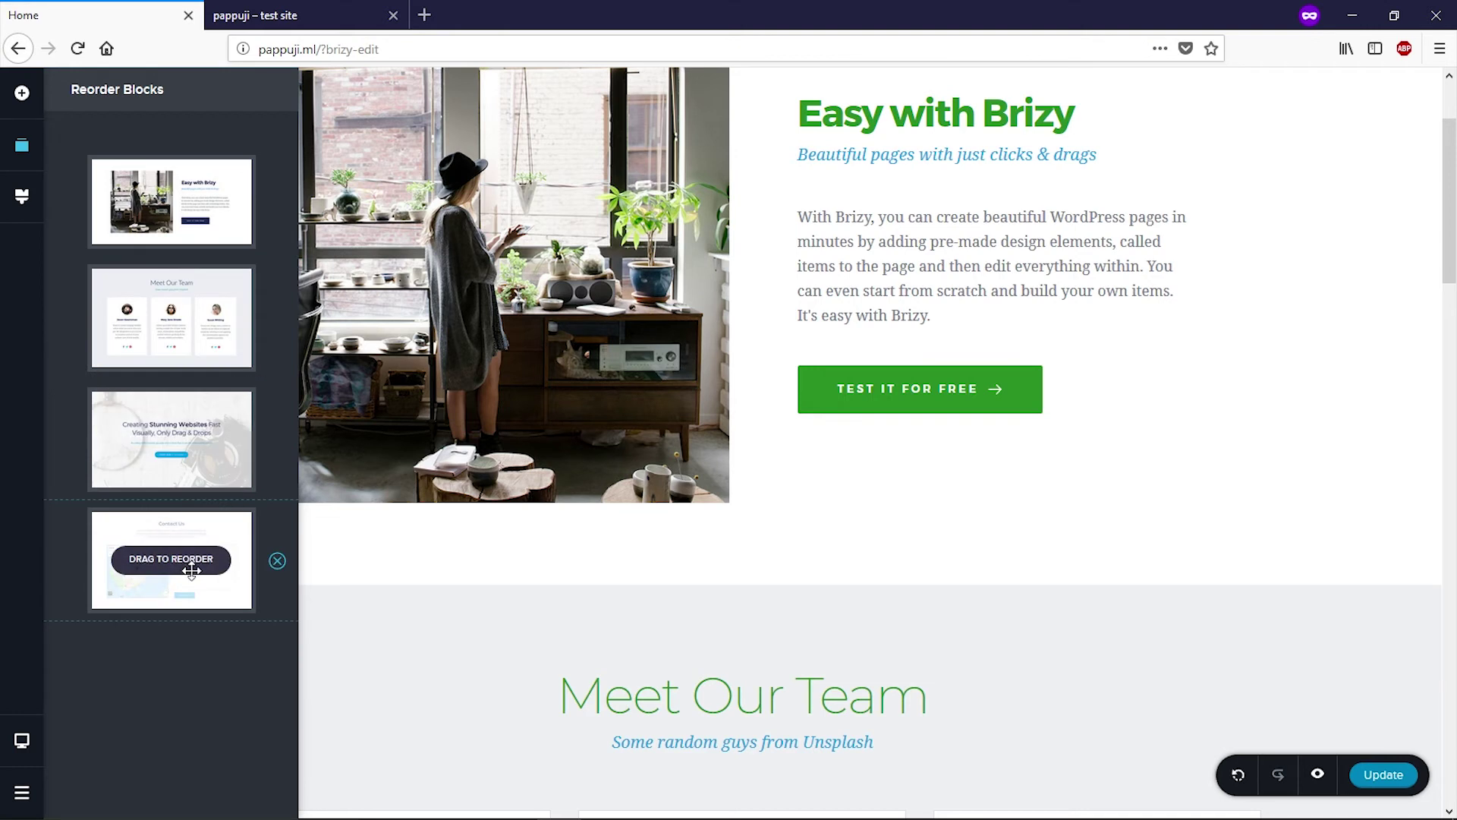
- Look over the available elements and add a blank block beneath the contact form at the page's end
{"action": "left_click", "coordinate": [21, 93]}
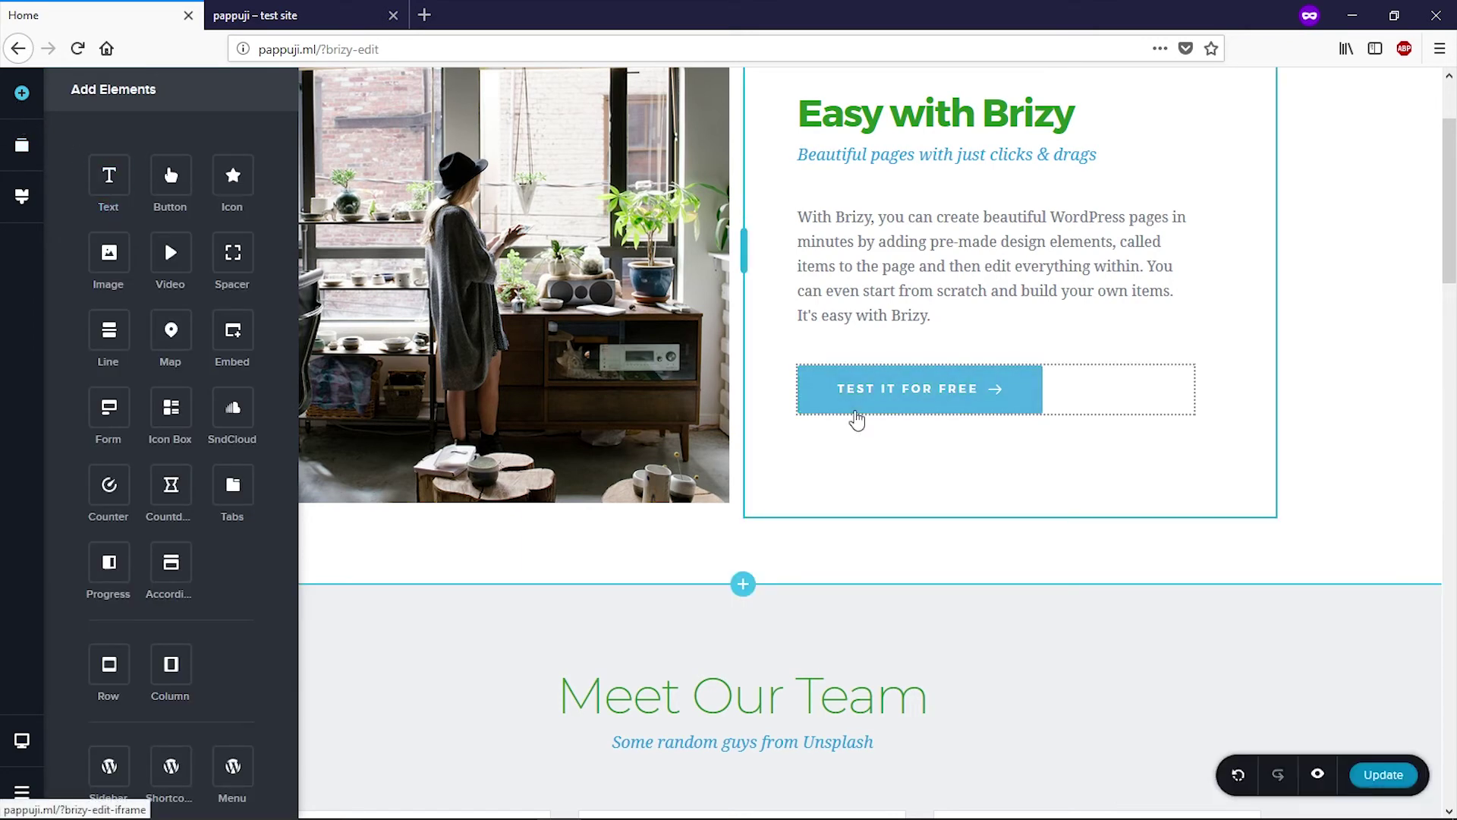
{"action": "scroll", "coordinate": [849, 410], "scroll_direction": "down", "scroll_amount": 7}
{"action": "scroll", "coordinate": [833, 396], "scroll_direction": "down", "scroll_amount": 15}
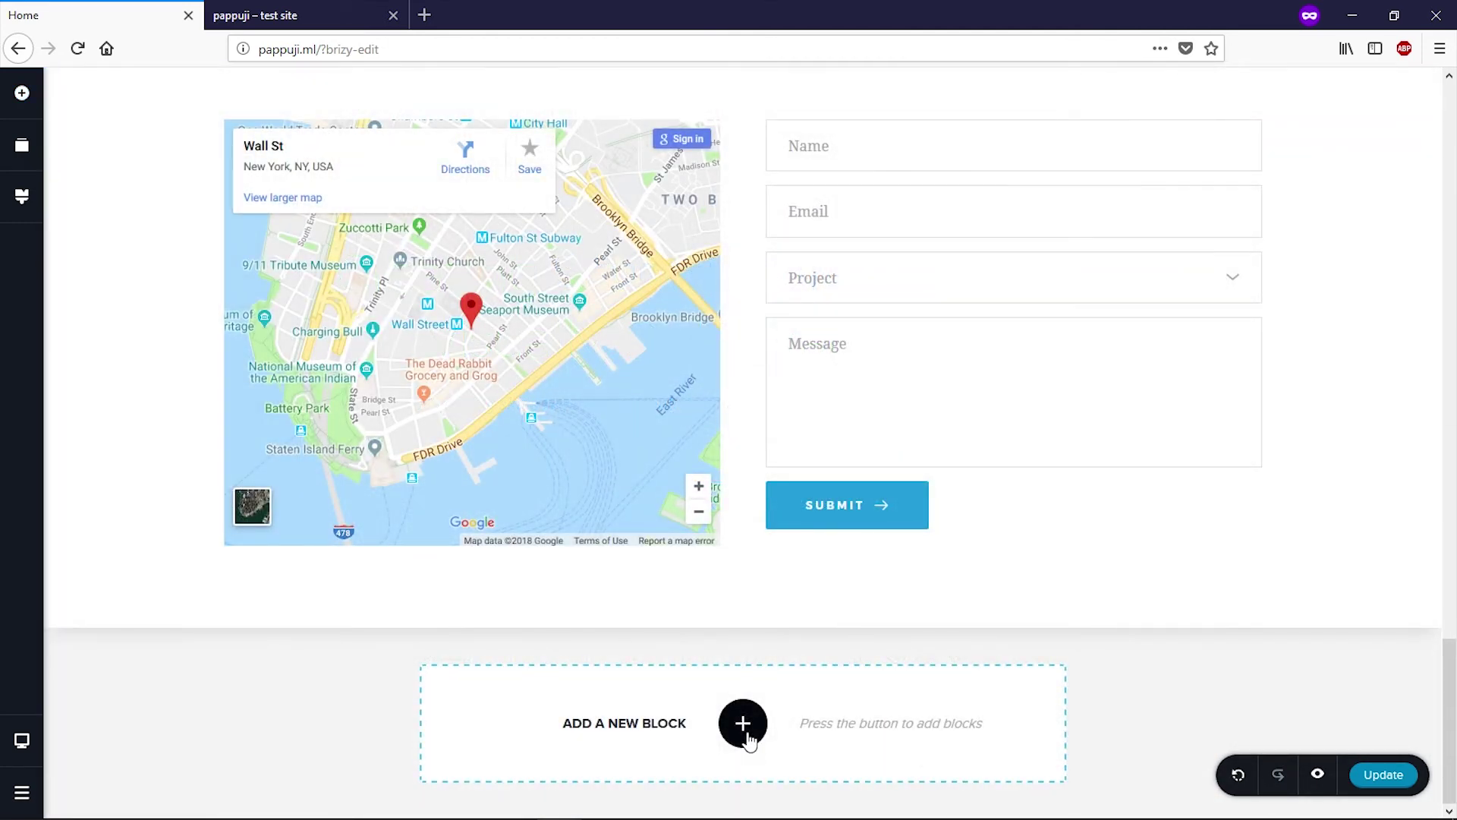
{"action": "left_click", "coordinate": [747, 737]}
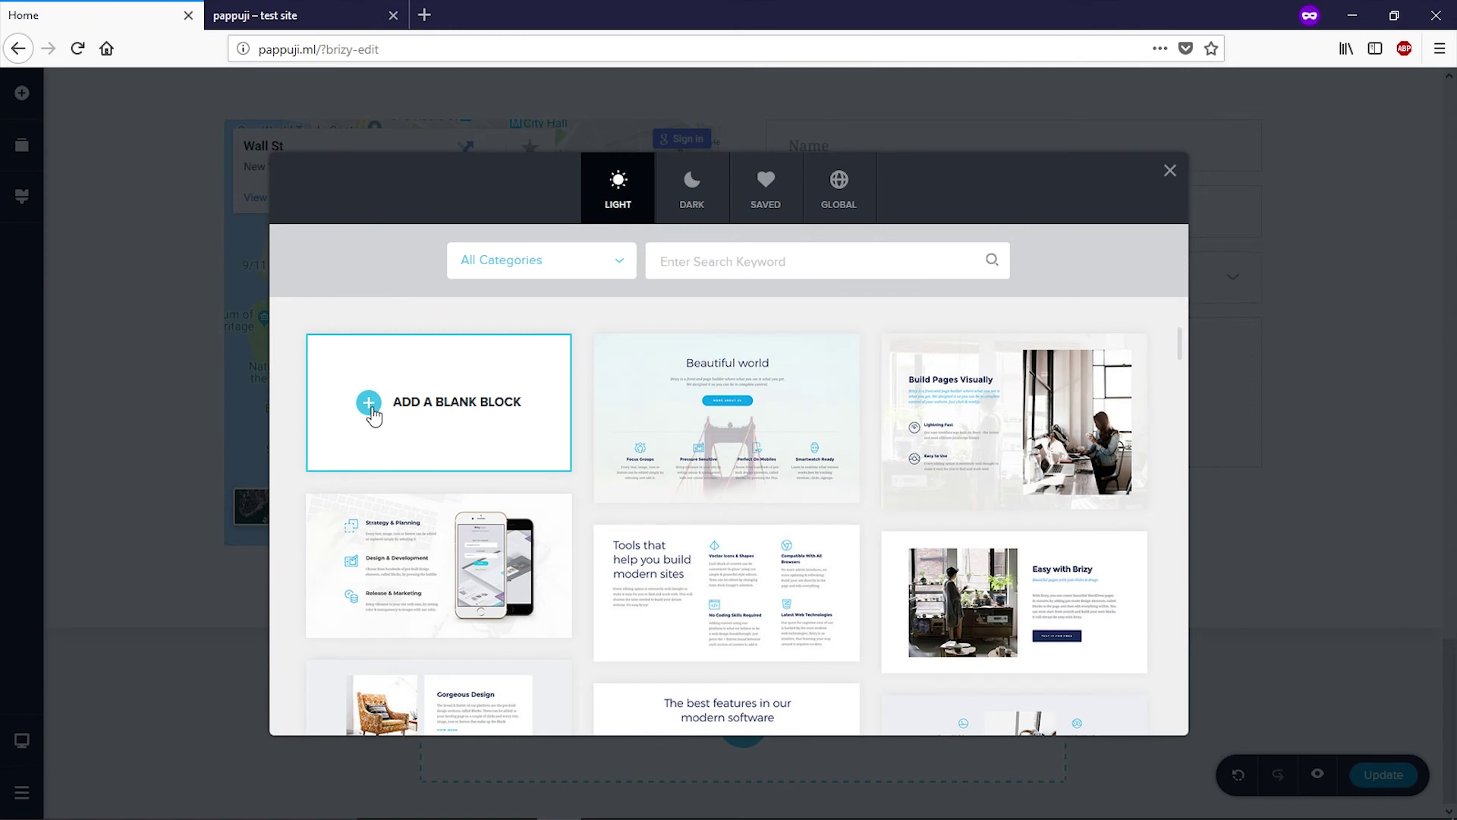
{"action": "left_click", "coordinate": [372, 415]}
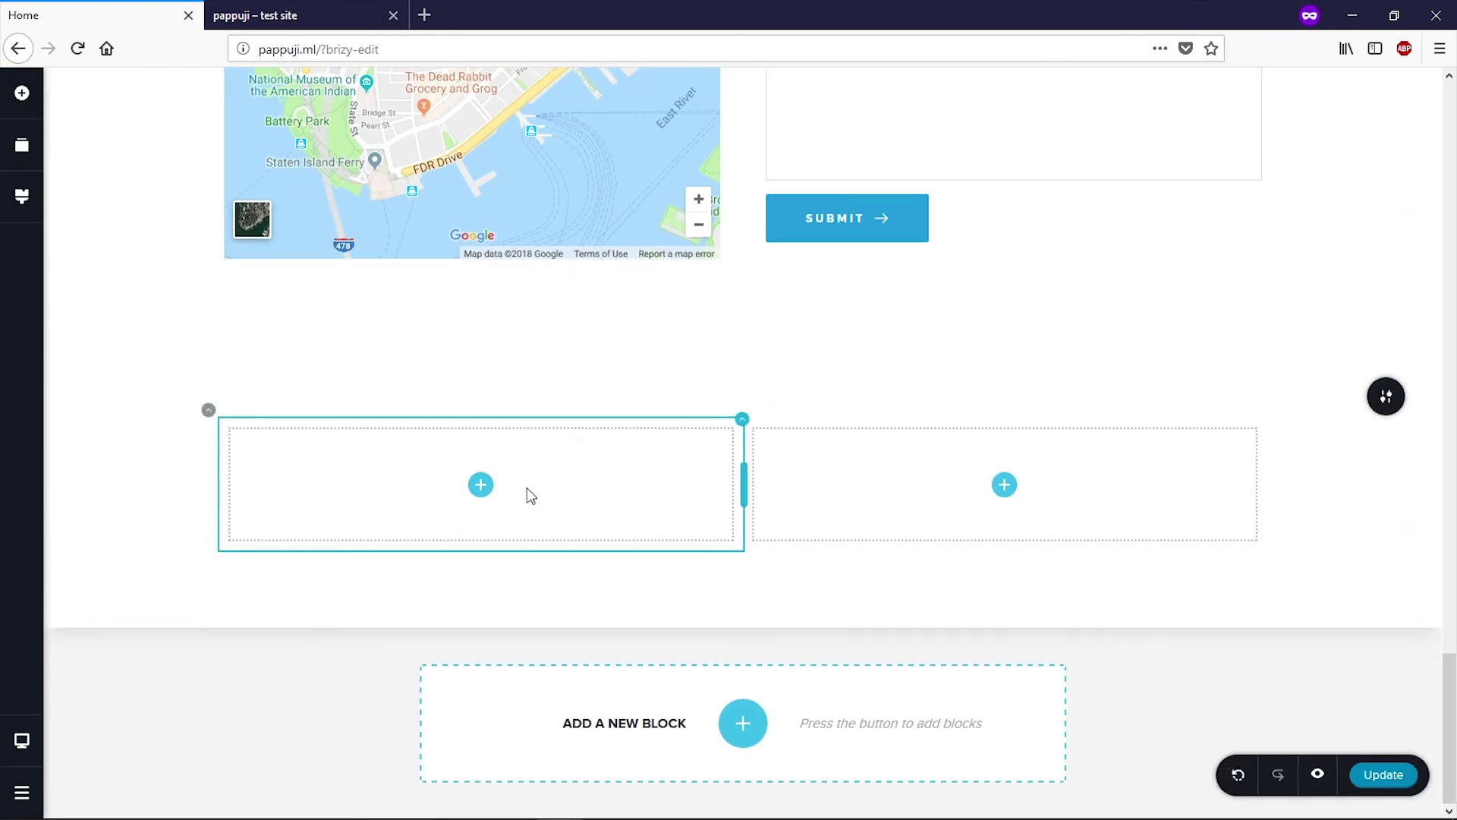
- Place a Button element in the blank block's left column and an Icon element in its right column
{"action": "left_click", "coordinate": [22, 94]}
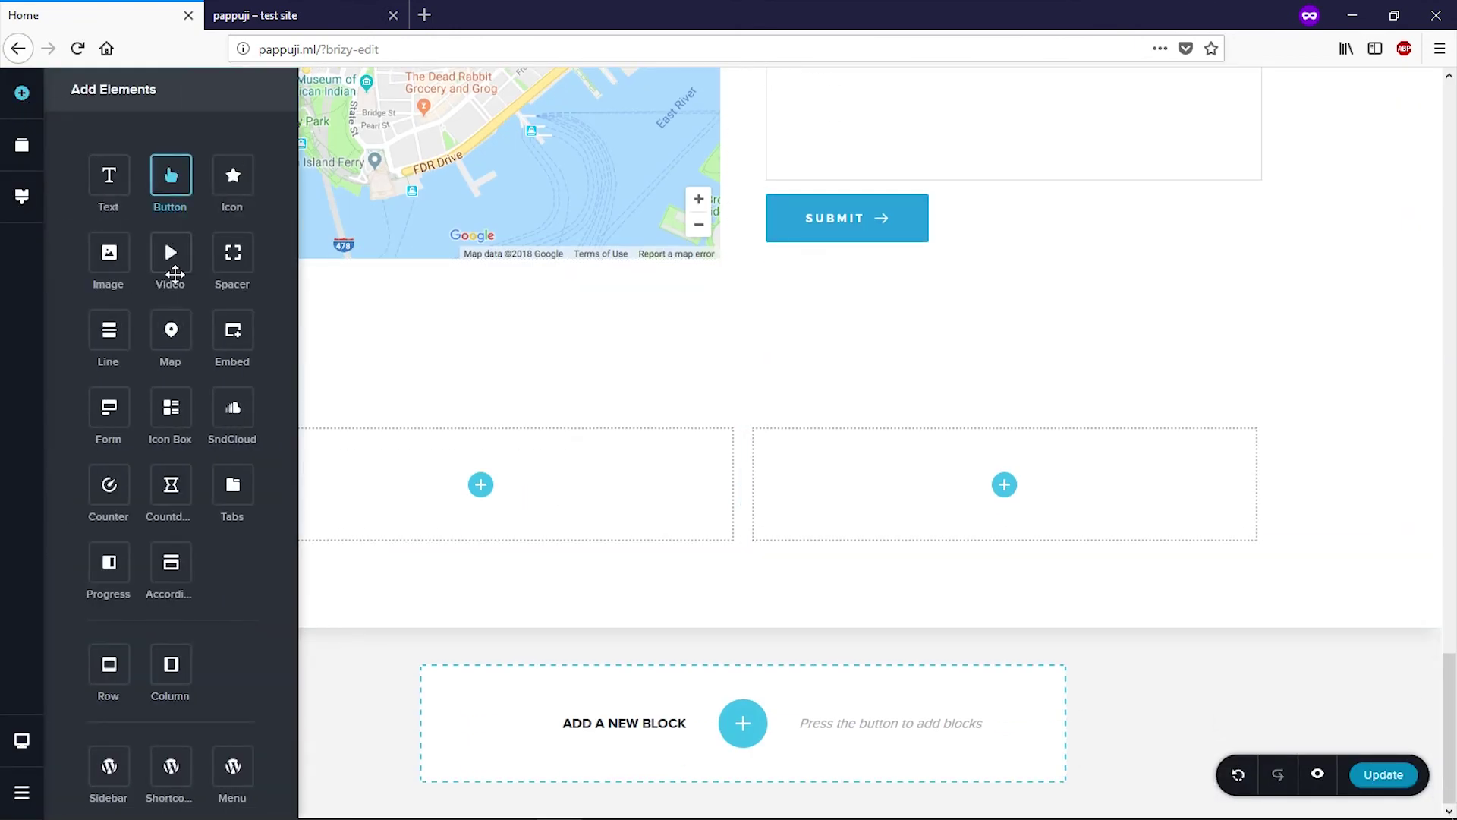
{"action": "left_click_drag", "start_coordinate": [171, 204], "coordinate": [490, 543]}
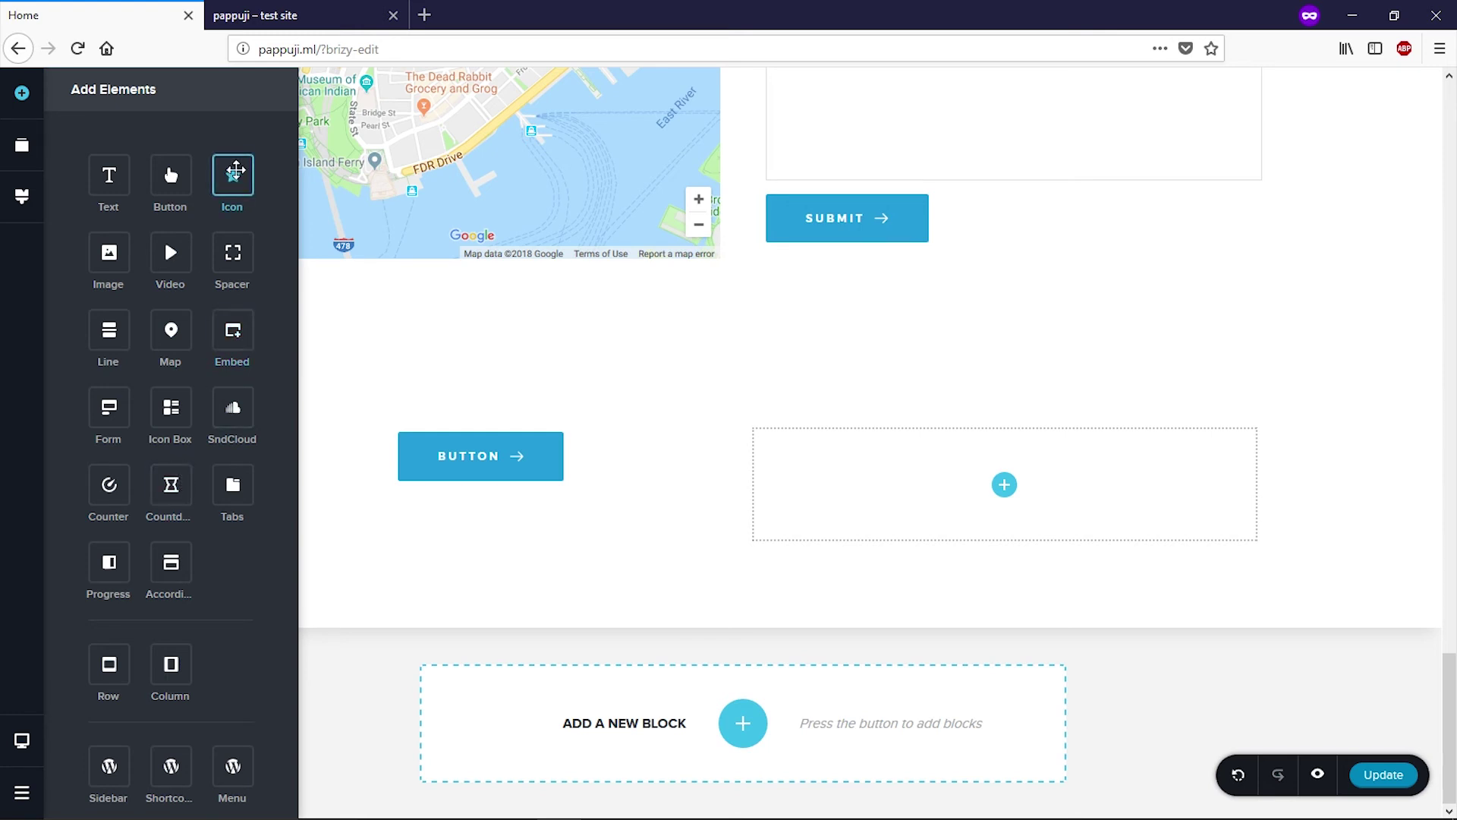
{"action": "left_click_drag", "start_coordinate": [242, 176], "coordinate": [947, 515]}
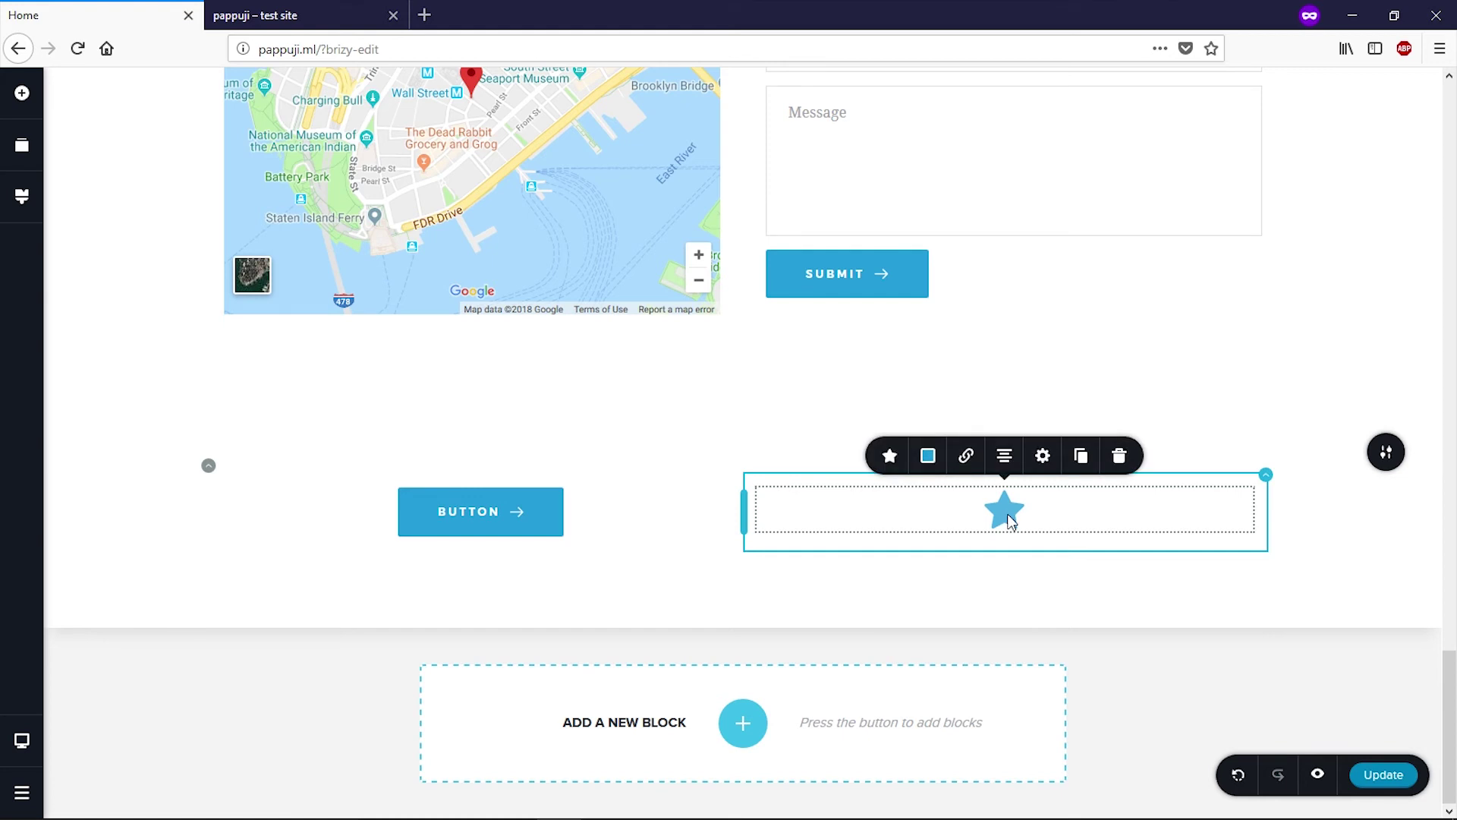
- Replace the star in the new block's Icon element with the stopwatch icon from the glyph library
{"action": "left_click", "coordinate": [892, 458]}
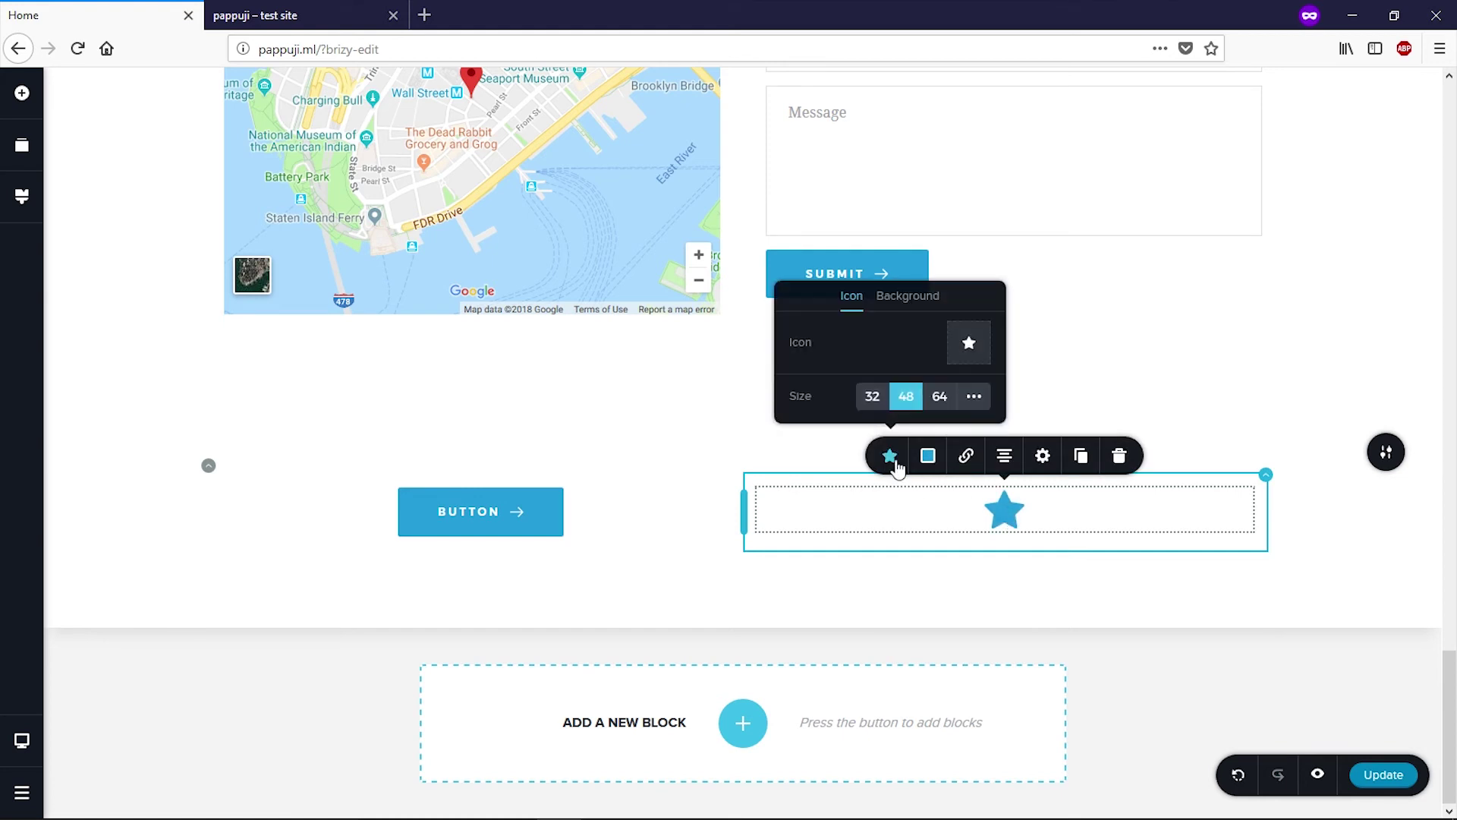
{"action": "left_click", "coordinate": [969, 342]}
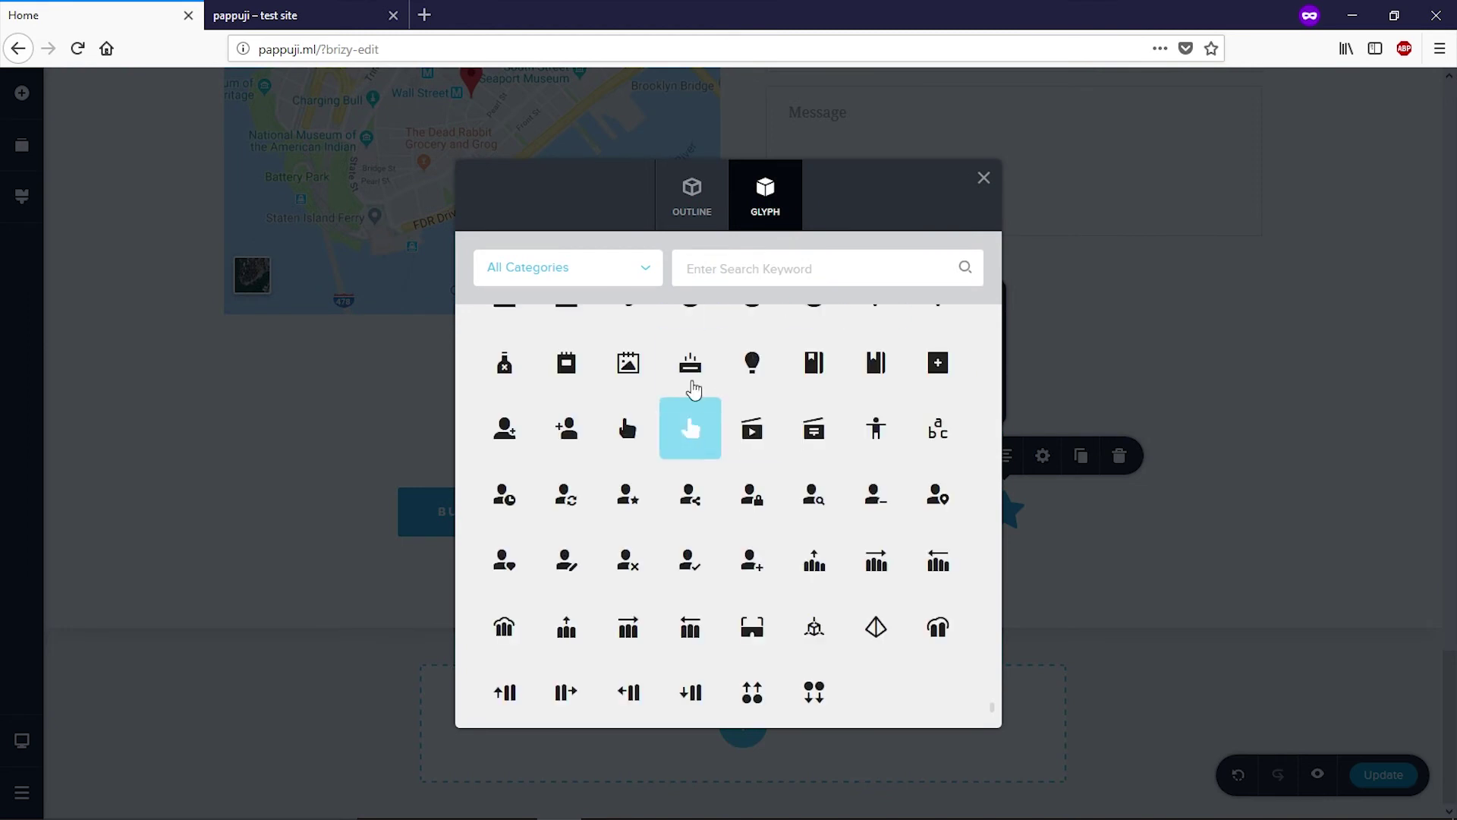
{"action": "left_click", "coordinate": [647, 275]}
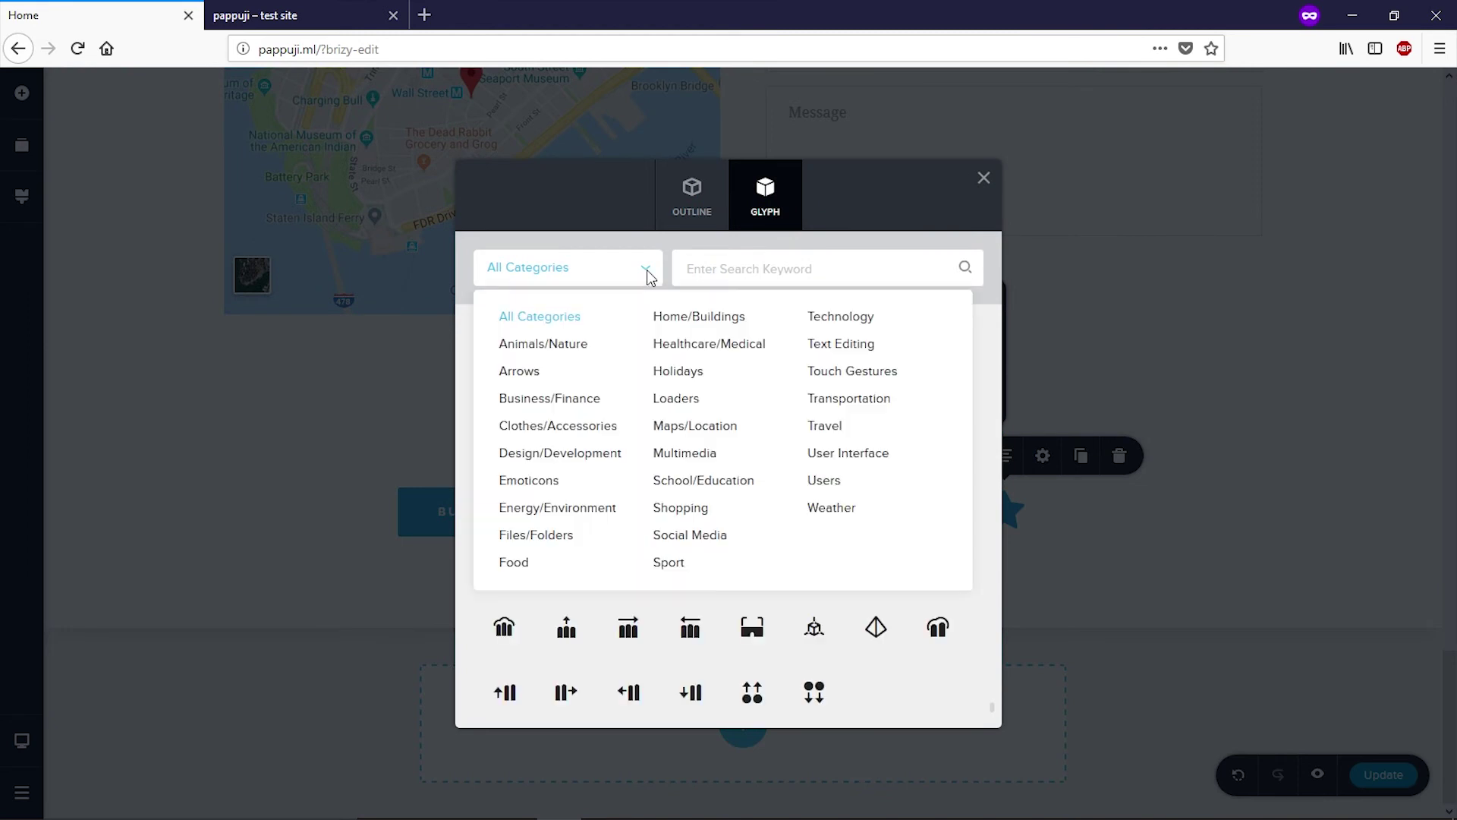
{"action": "left_click", "coordinate": [750, 626]}
{"action": "left_click", "coordinate": [750, 626]}
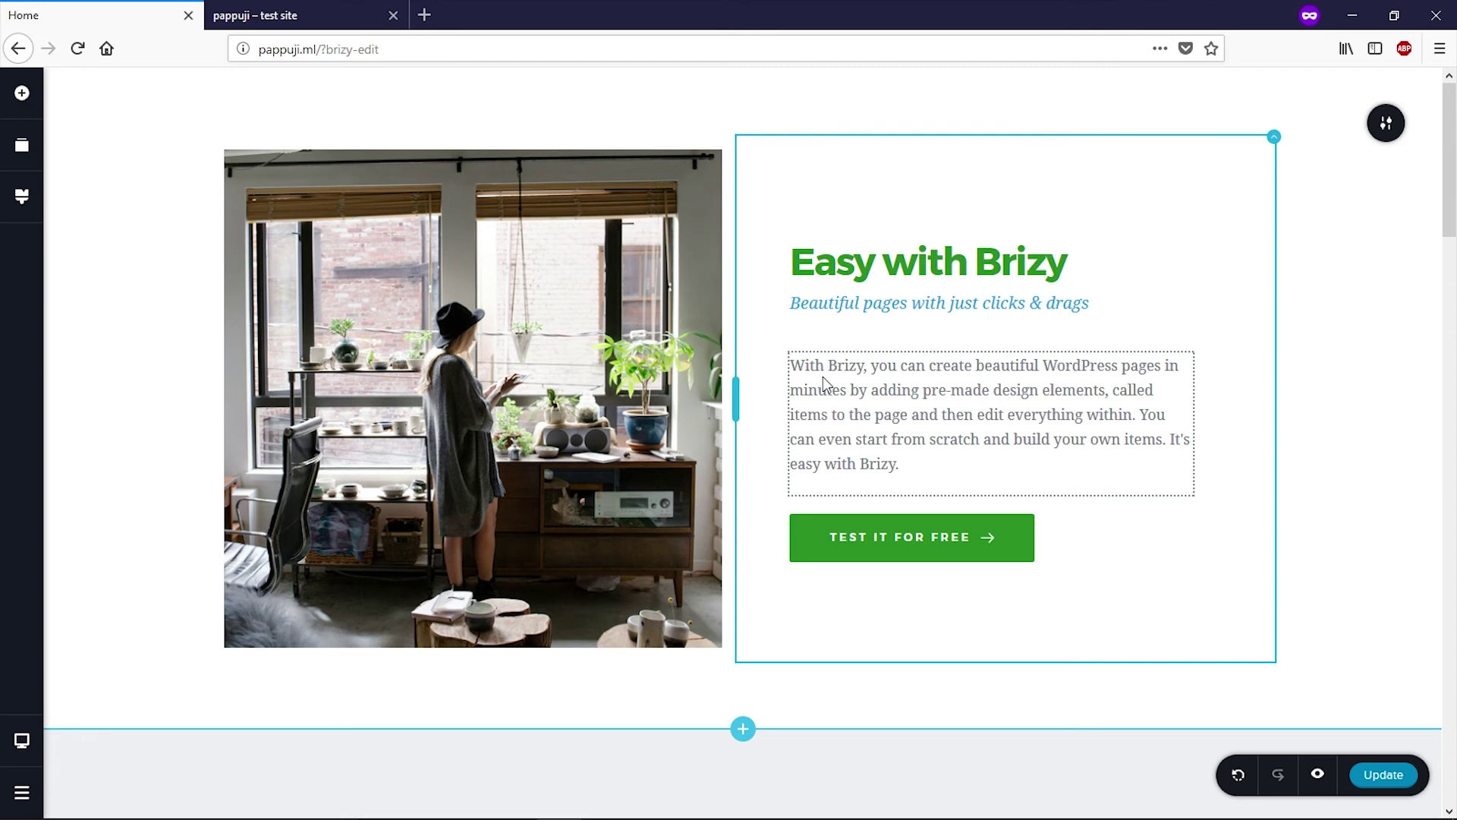
- Check the formatting options of the "Easy with Brizy" heading and its paragraph, and save the page update
{"action": "left_click", "coordinate": [824, 269]}
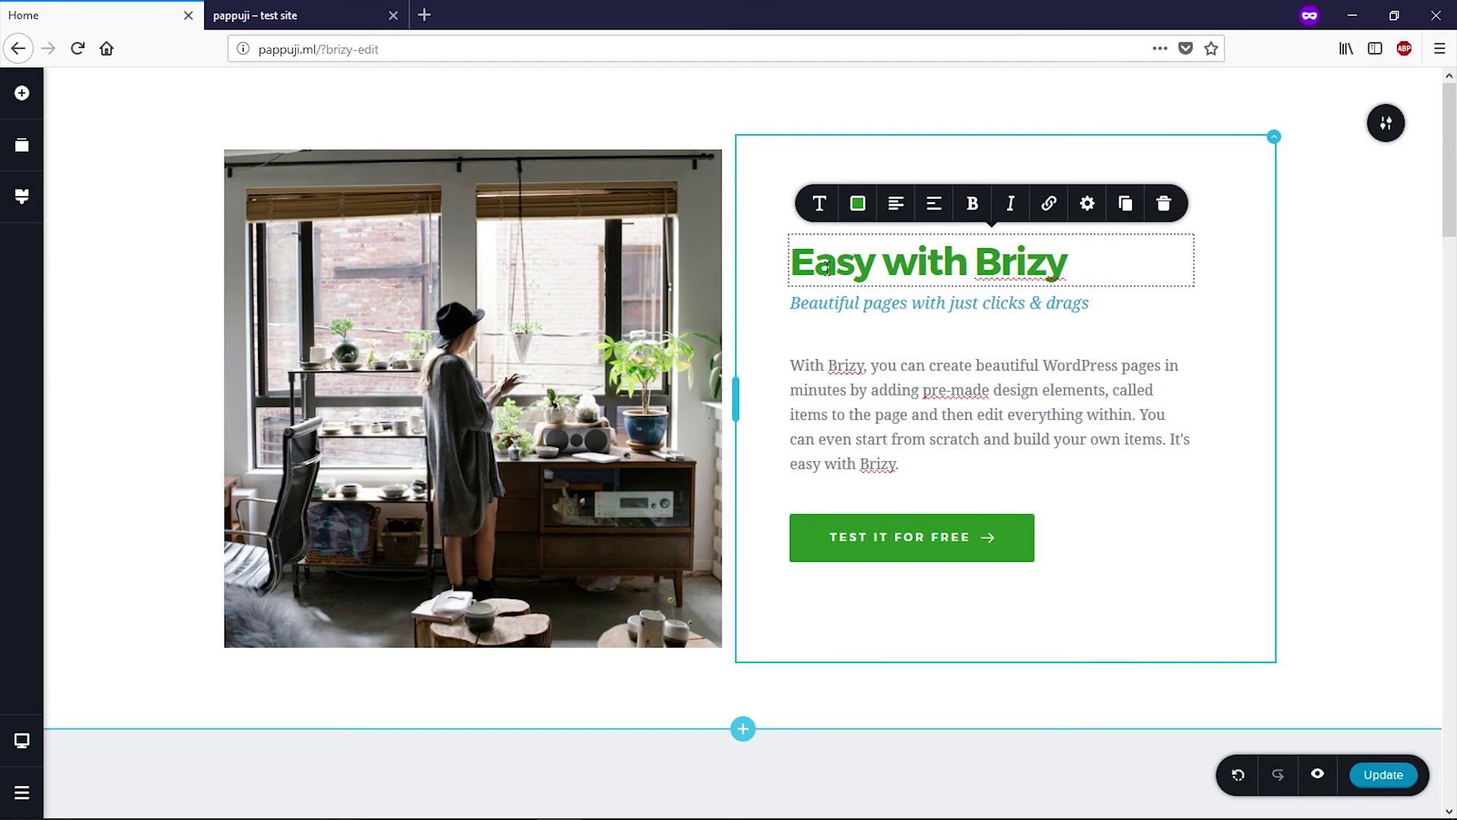
{"action": "left_click", "coordinate": [897, 406]}
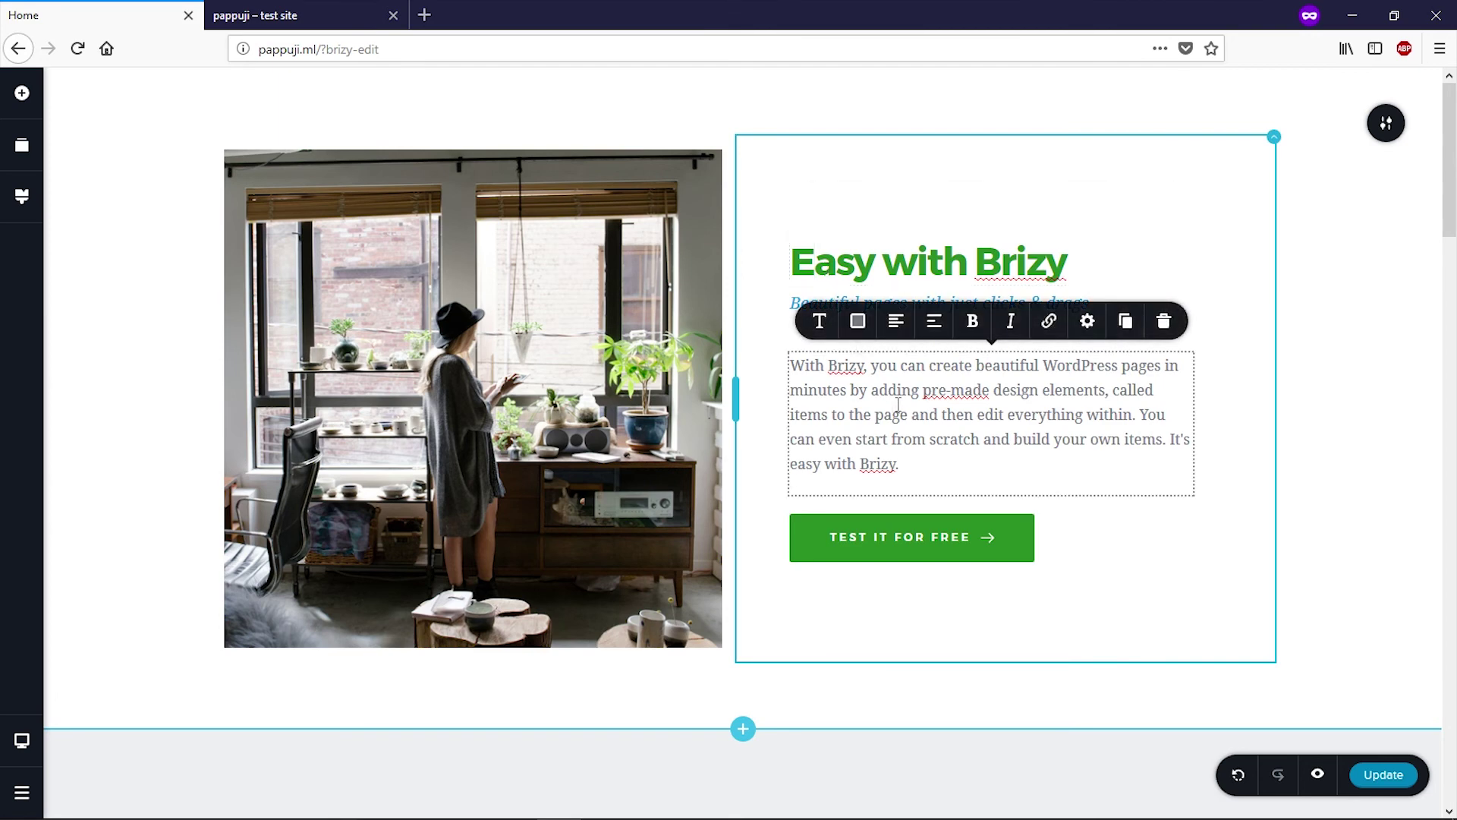
{"action": "scroll", "coordinate": [897, 406], "scroll_direction": "down", "scroll_amount": 12}
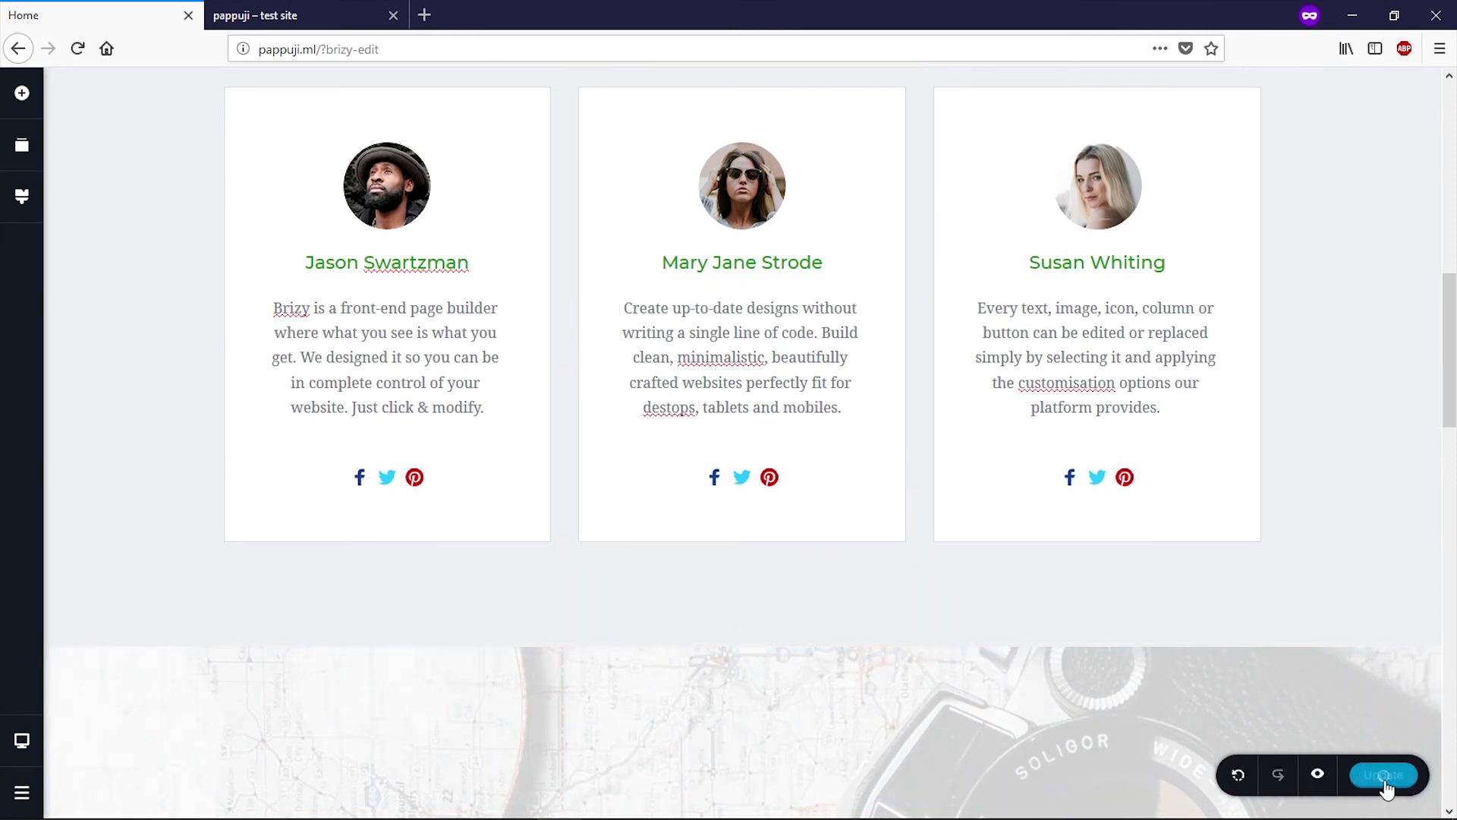
- Preview the Home page and review all its blocks down to the new button and icon
{"action": "left_click", "coordinate": [1318, 775]}
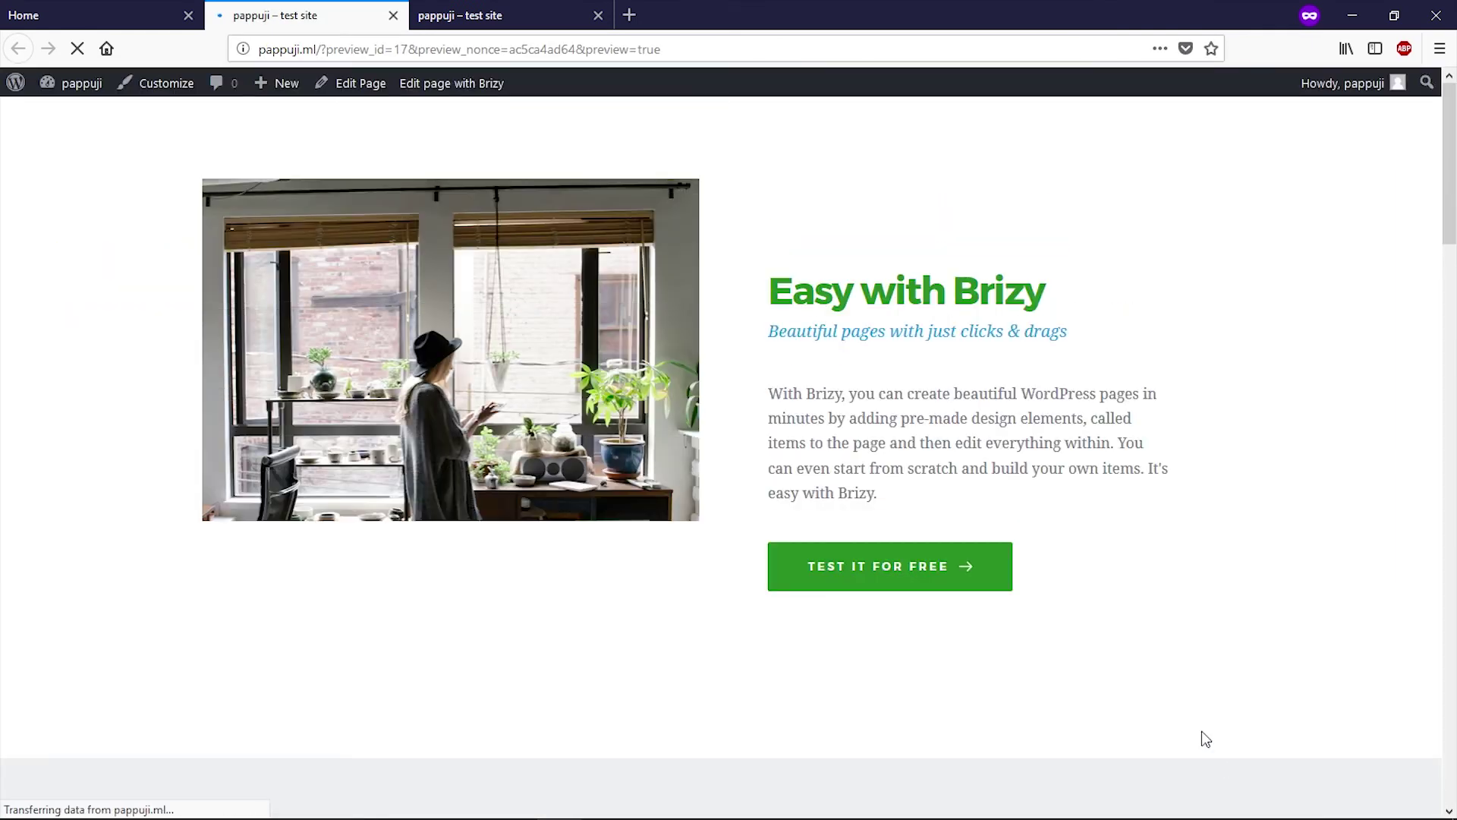
{"action": "scroll", "coordinate": [1190, 683], "scroll_direction": "down", "scroll_amount": 4}
{"action": "scroll", "coordinate": [1184, 677], "scroll_direction": "down", "scroll_amount": 5}
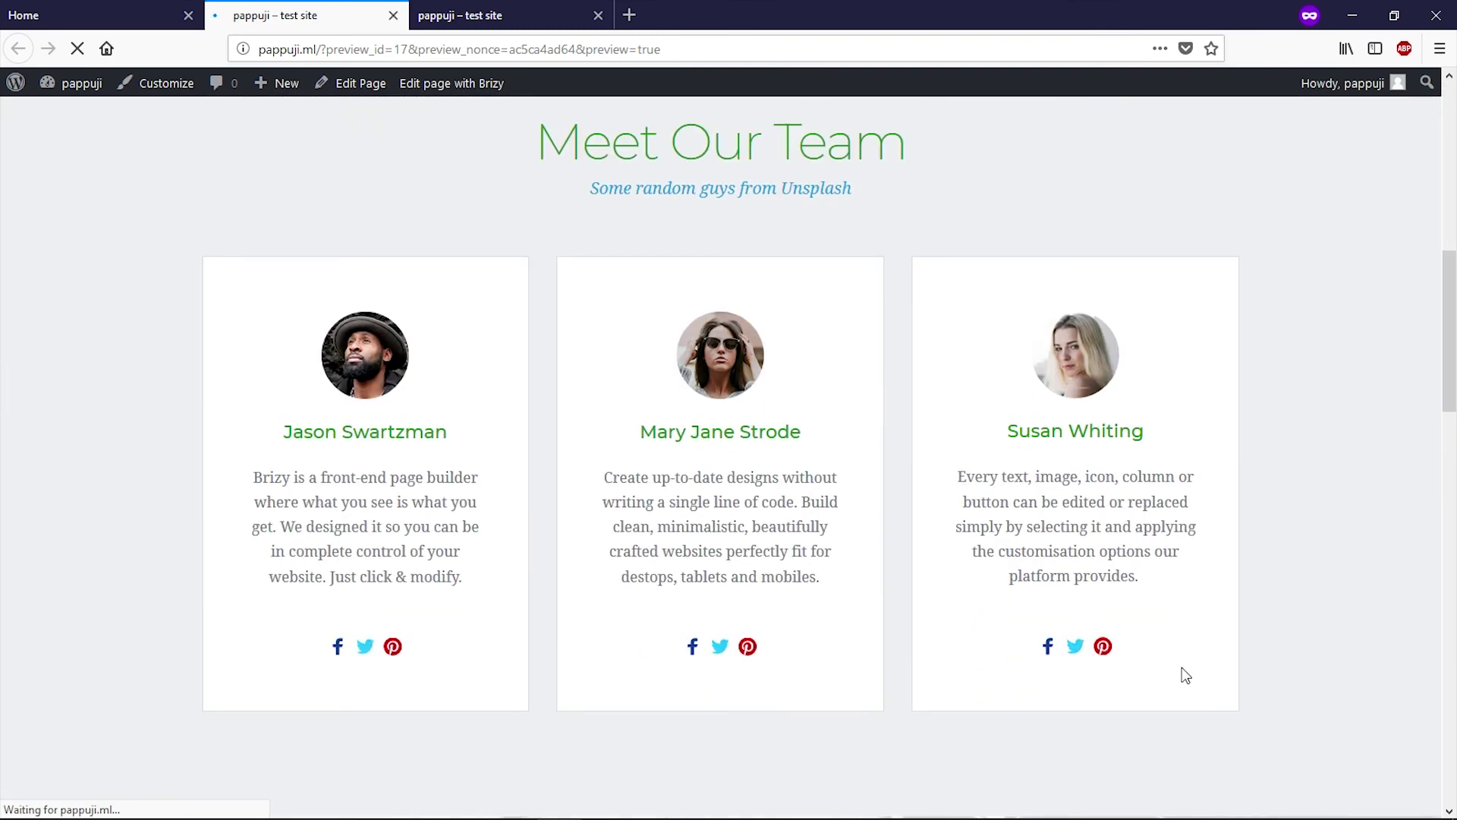
{"action": "scroll", "coordinate": [1036, 639], "scroll_direction": "down", "scroll_amount": 18}
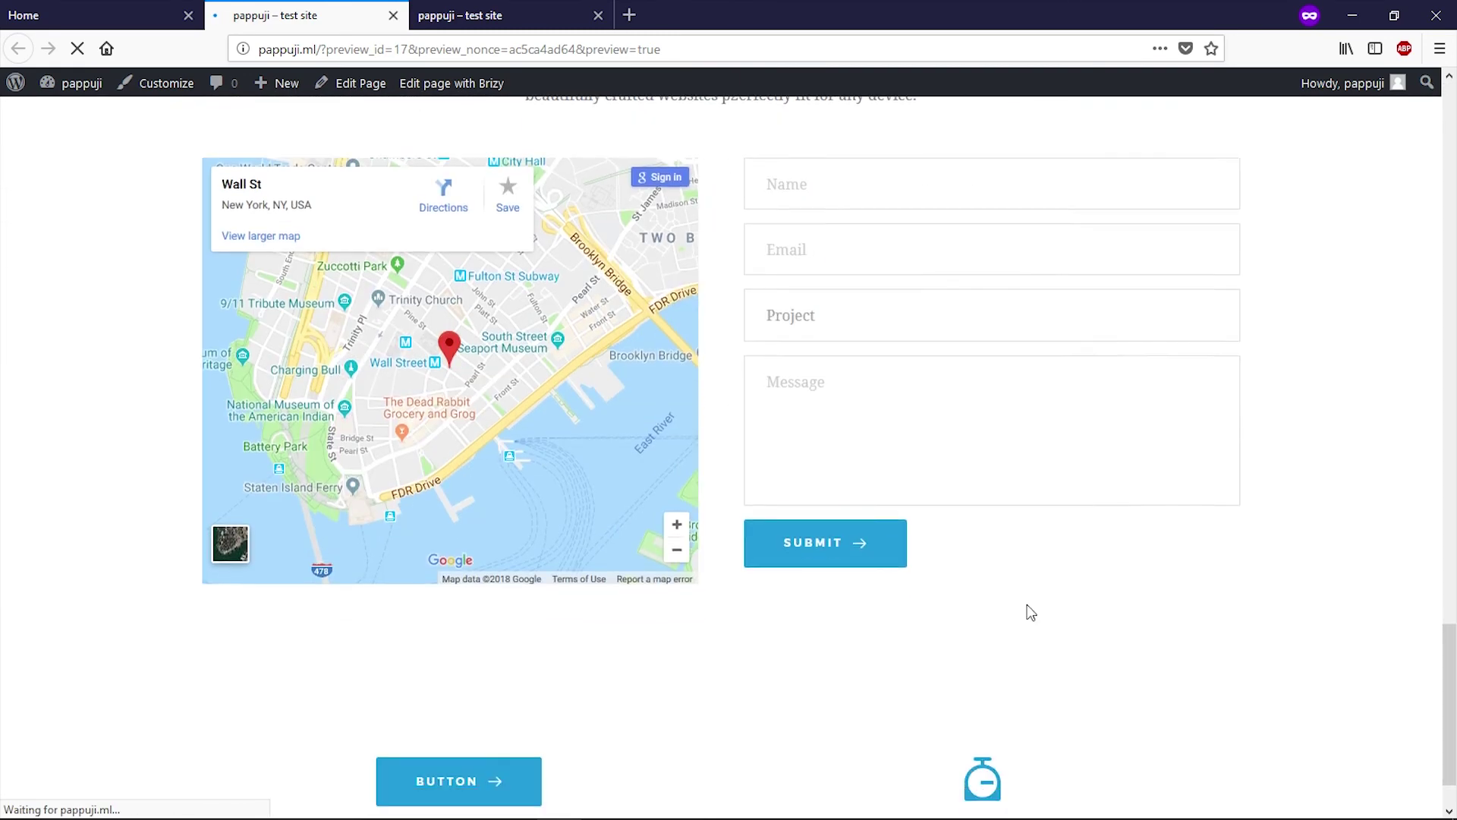
{"action": "scroll", "coordinate": [1027, 608], "scroll_direction": "up", "scroll_amount": 20}
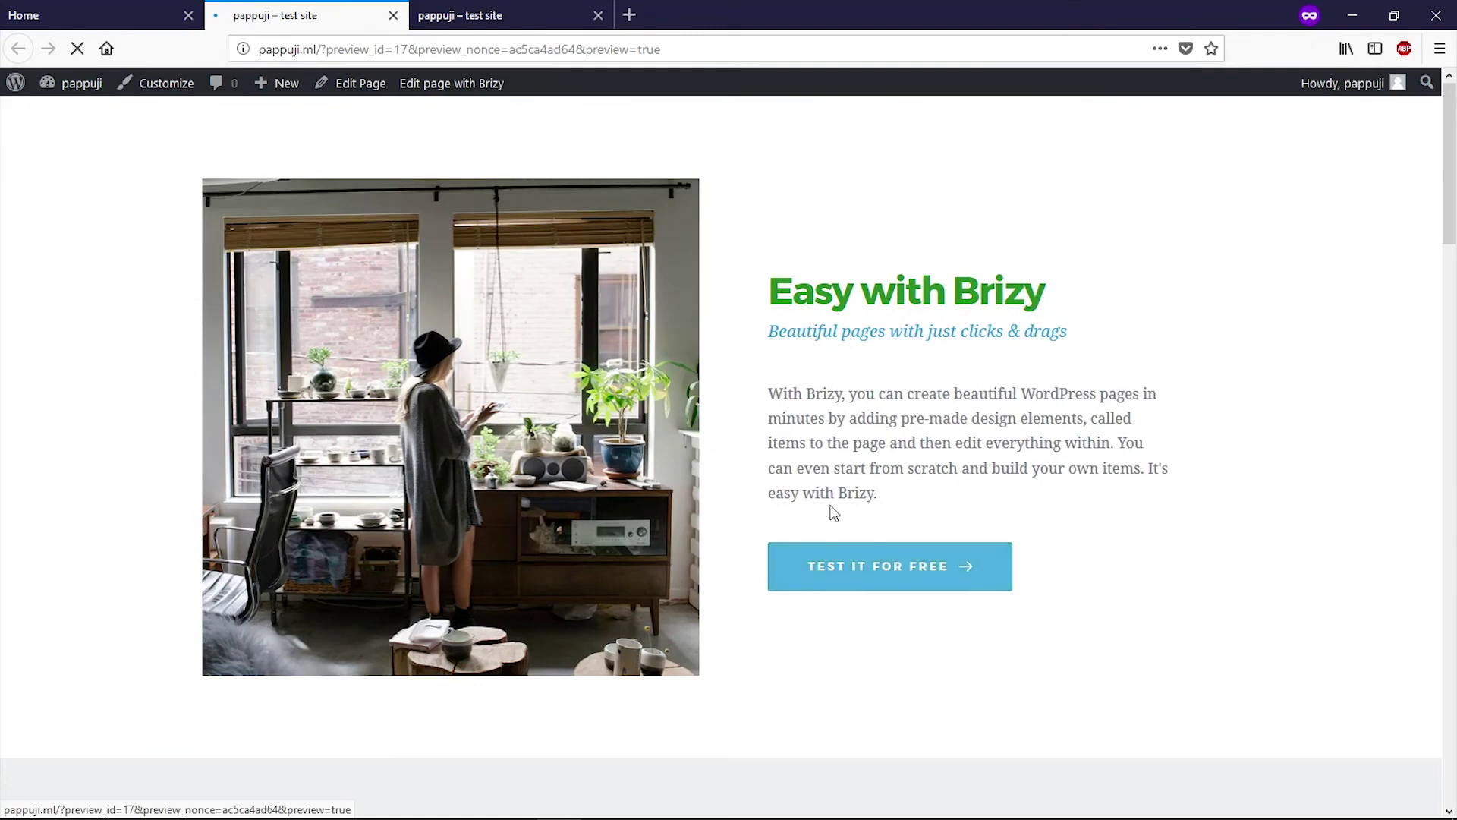
- View the site's Blog Post page, look through its posts, and return to the Home page editor
{"action": "left_click", "coordinate": [497, 15]}
{"action": "left_click", "coordinate": [322, 283]}
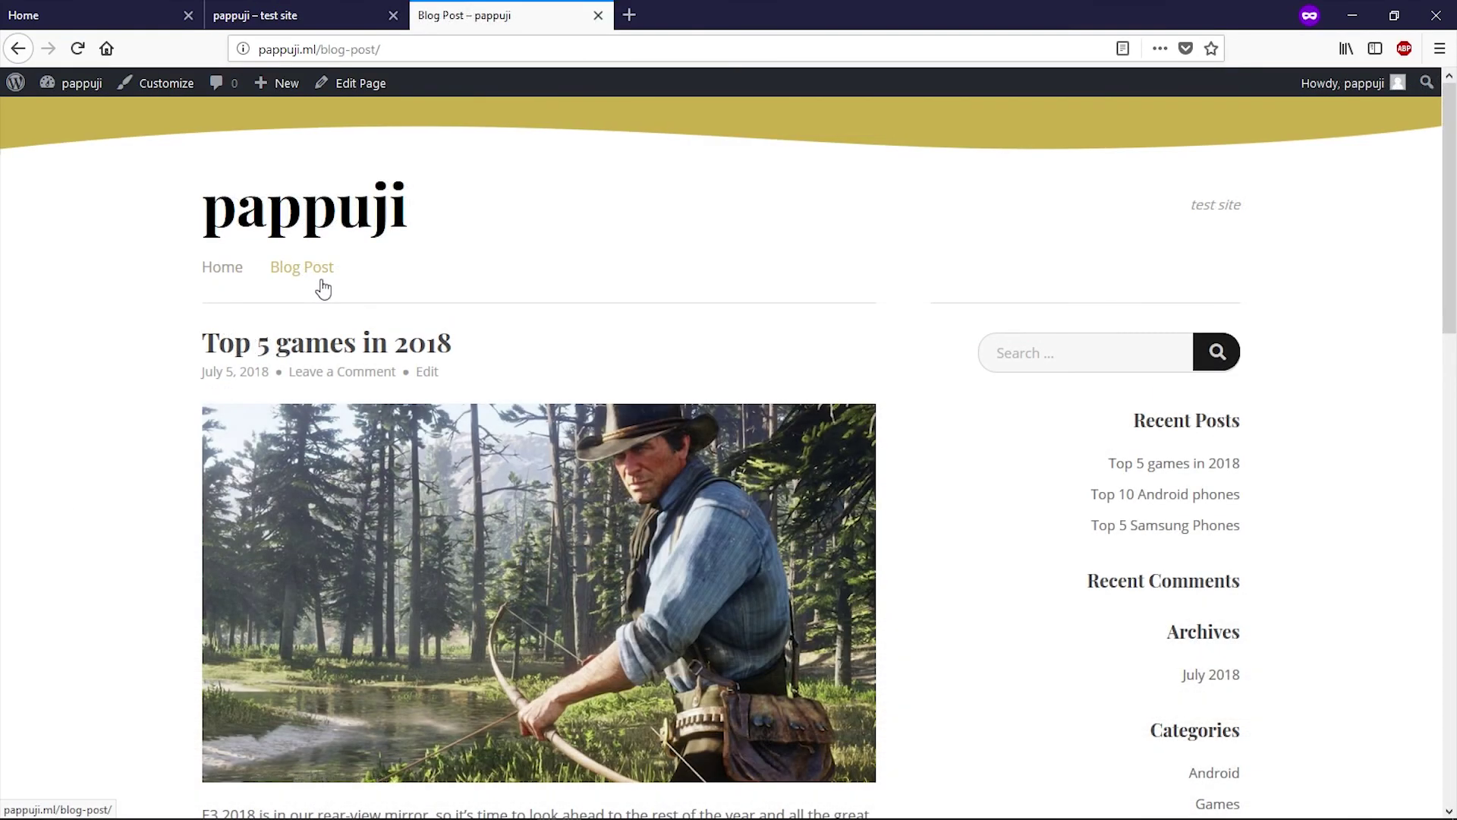
{"action": "scroll", "coordinate": [313, 282], "scroll_direction": "down", "scroll_amount": 15}
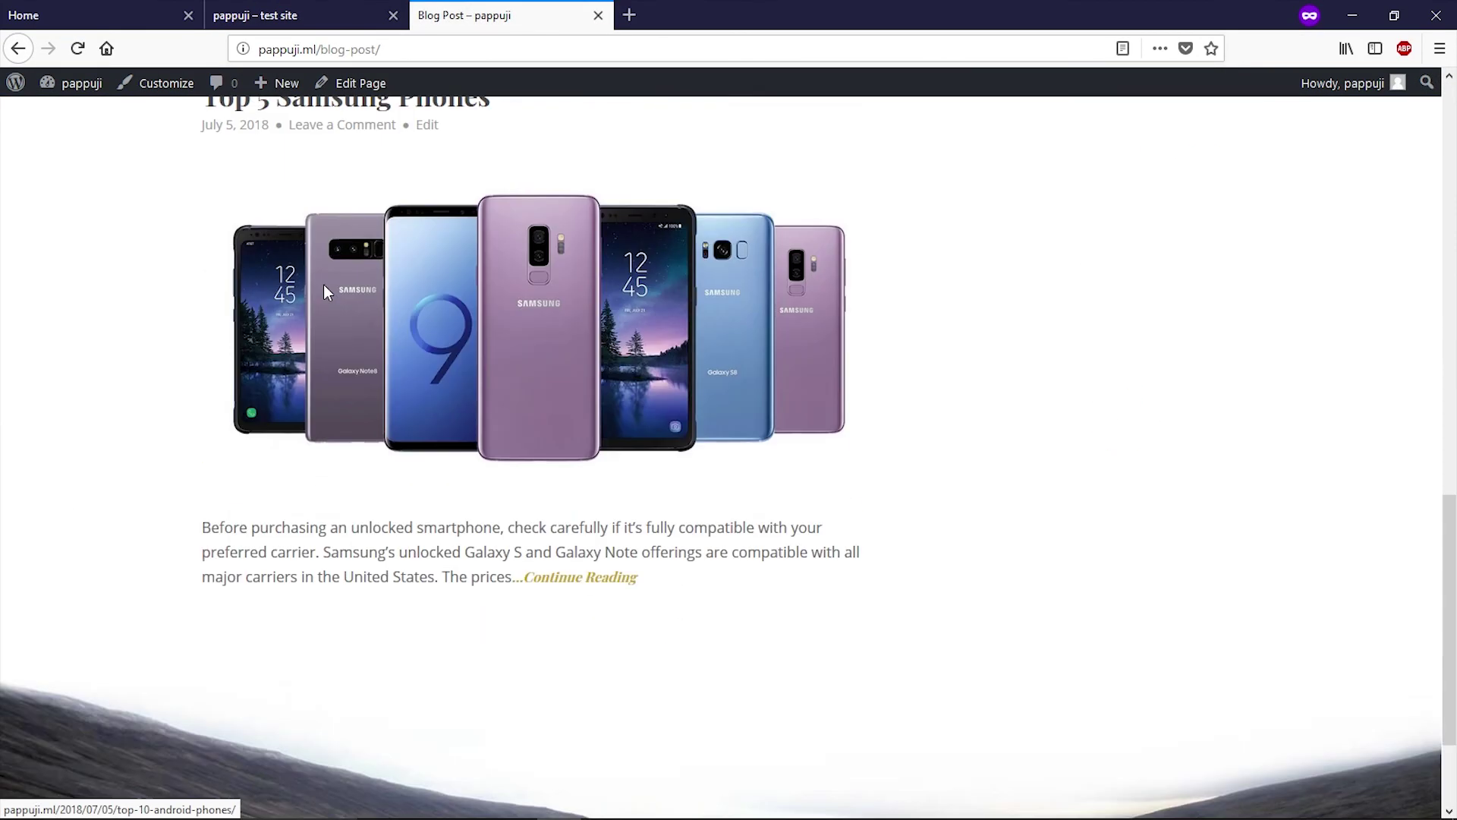
{"action": "key", "text": "ctrl+w"}
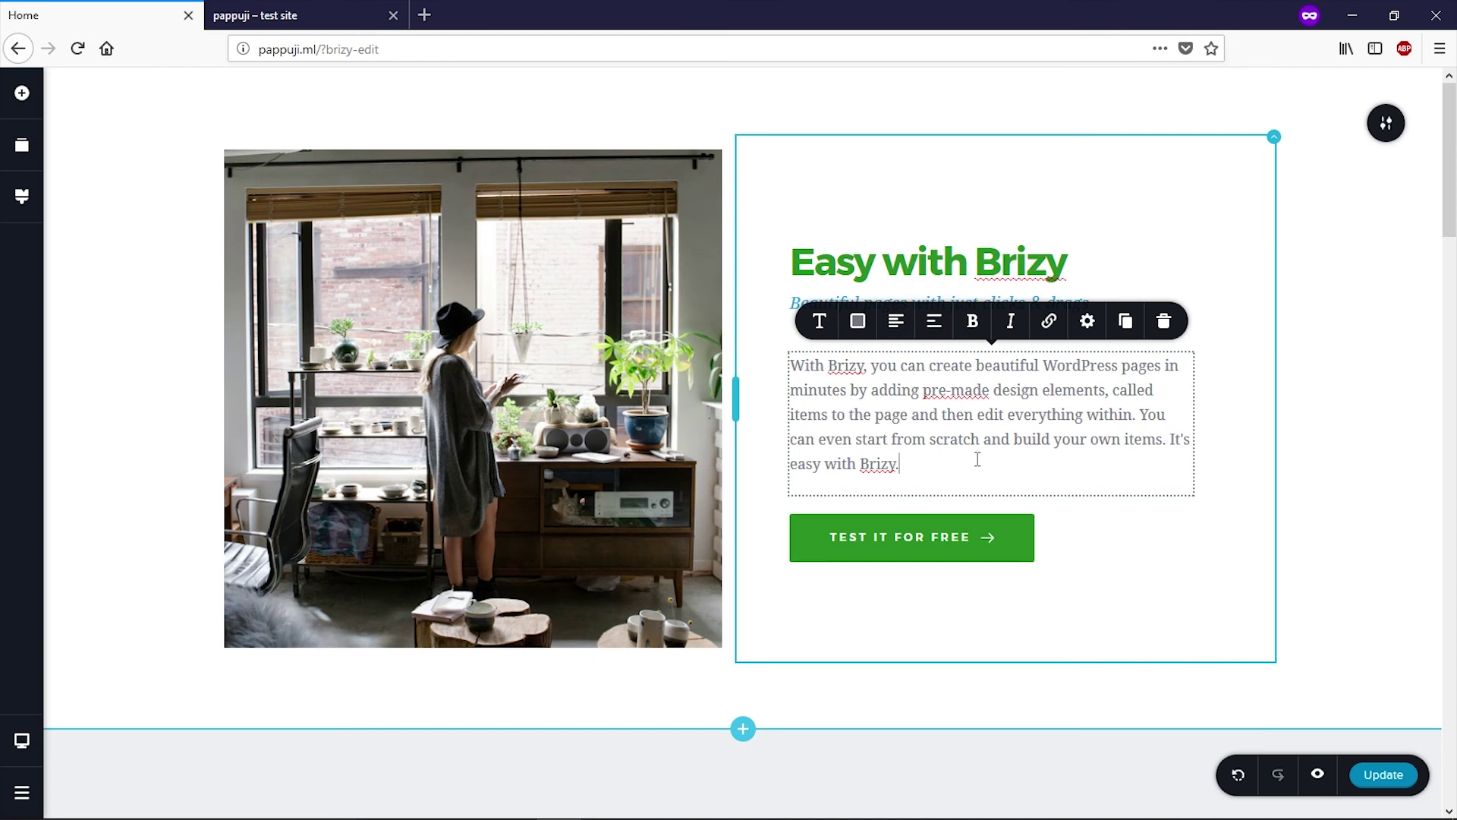